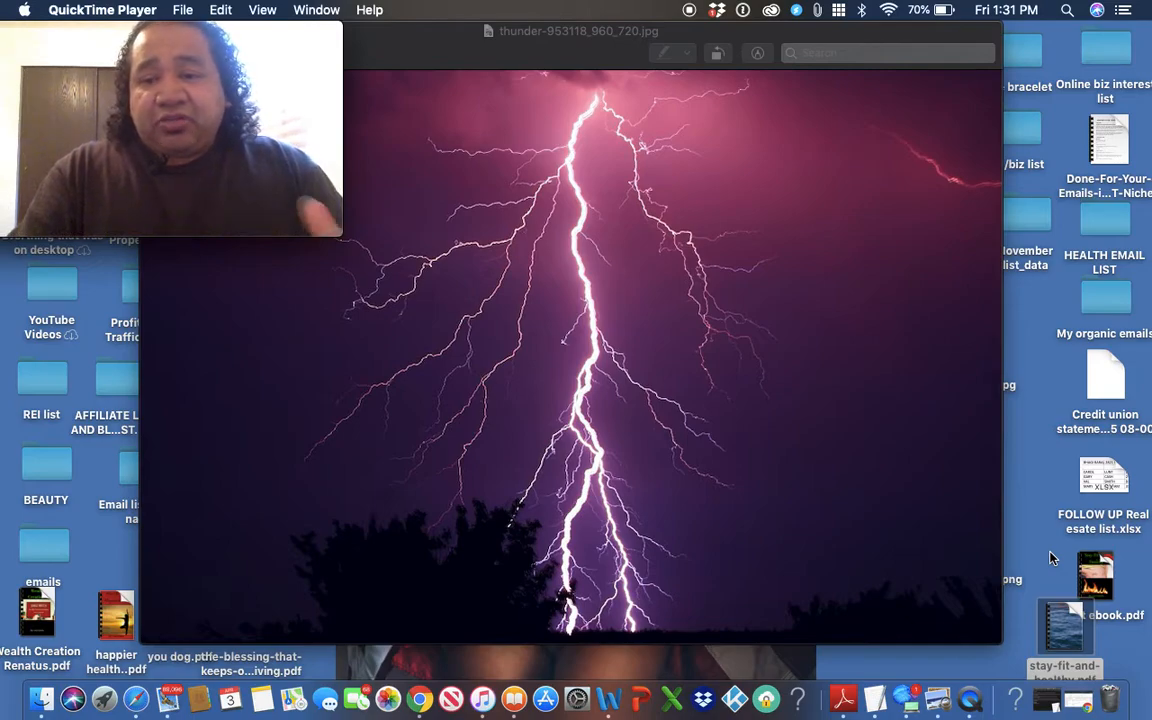
Open stay-fit-and-healthy.pdf from the desktop, look through its cover, table of contents and author introduction, and close it.
double_click(1066, 624)
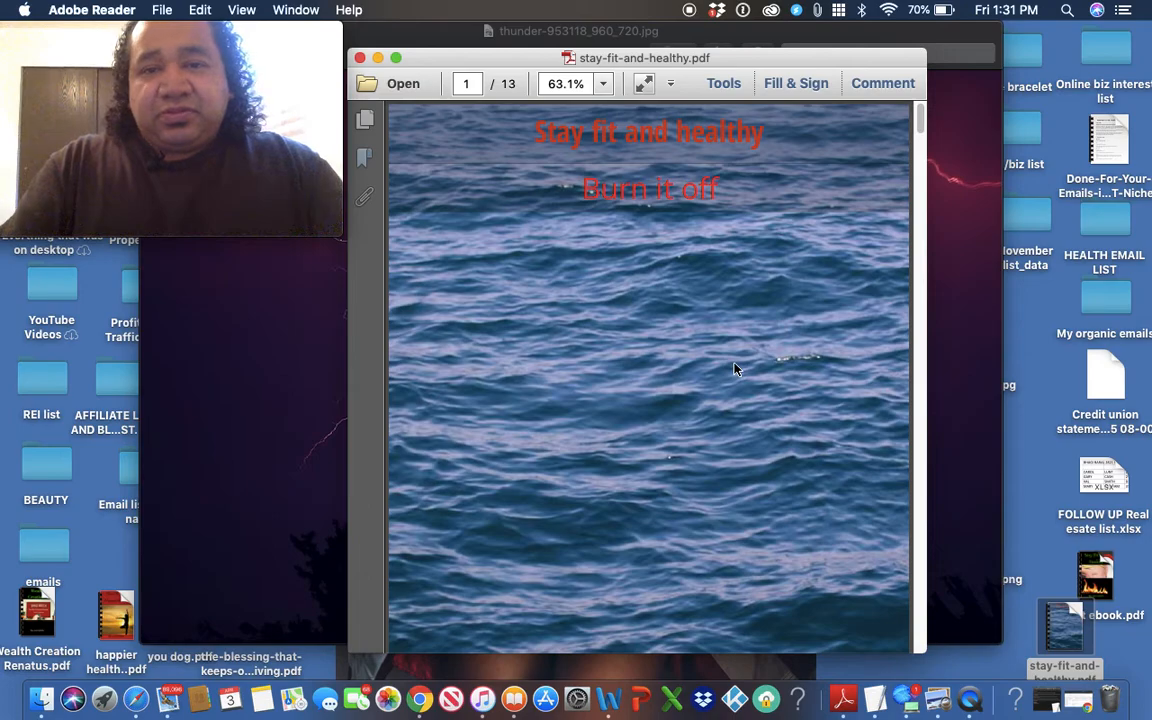
scroll(697, 360, "down", 4)
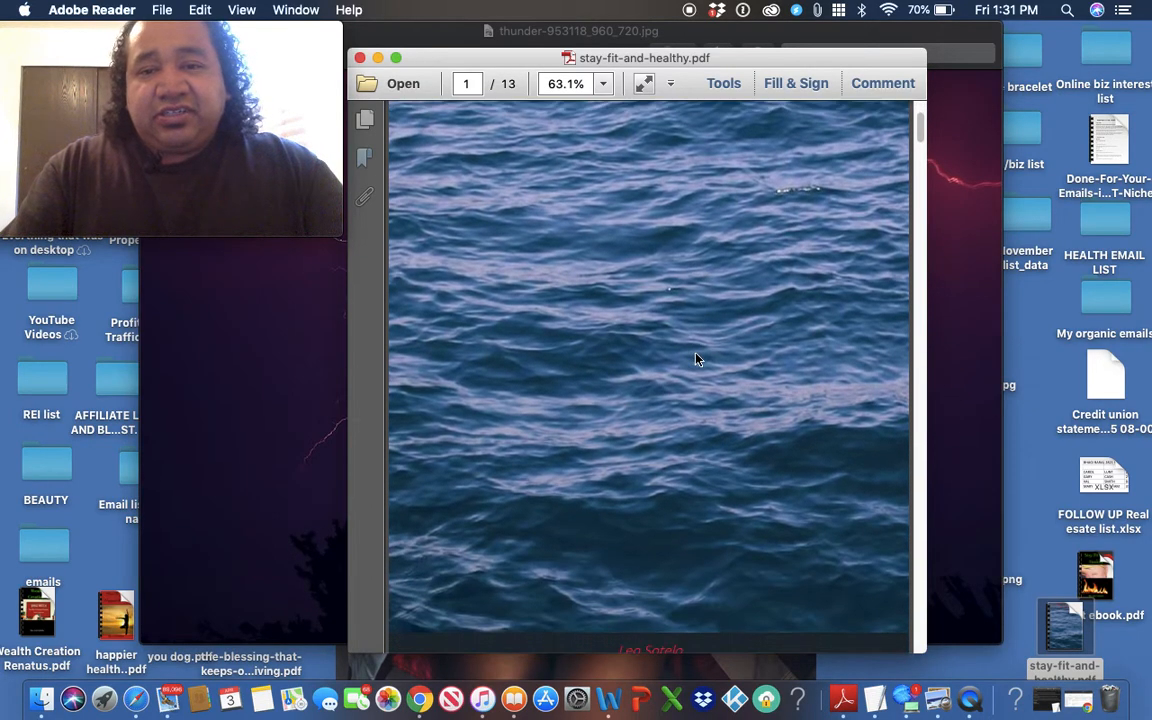
scroll(697, 360, "up", 4)
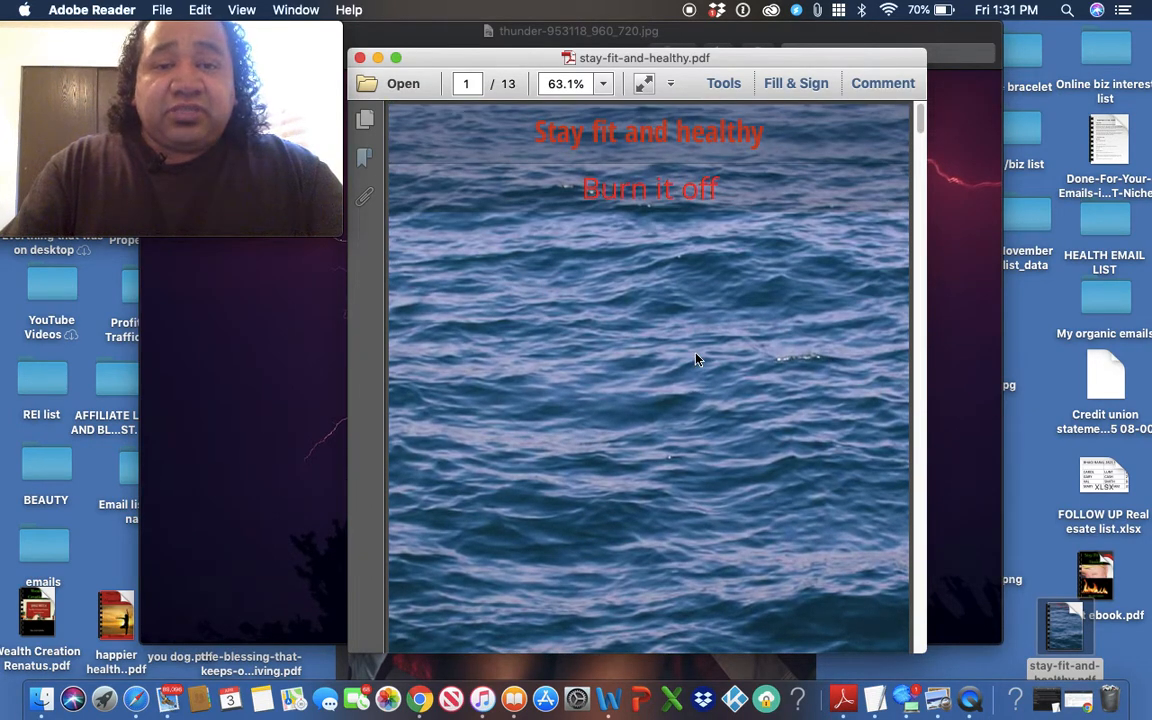
scroll(697, 360, "down", 10)
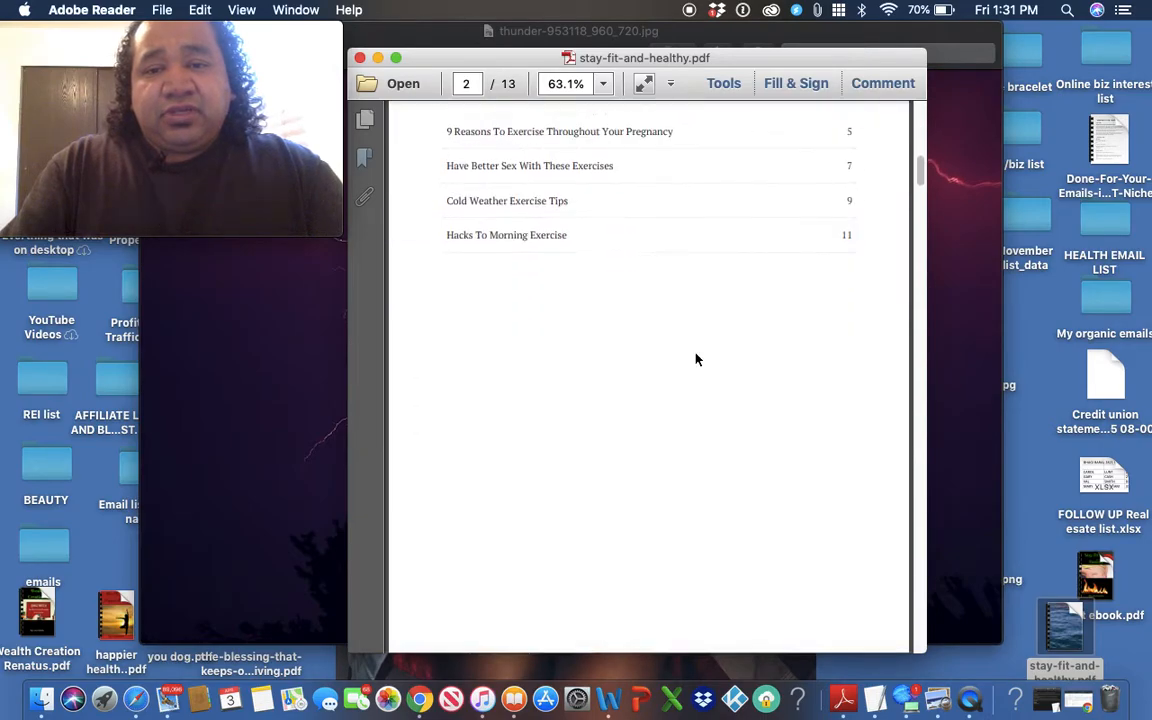
scroll(697, 360, "down", 15)
scroll(697, 360, "down", 10)
scroll(697, 360, "up", 15)
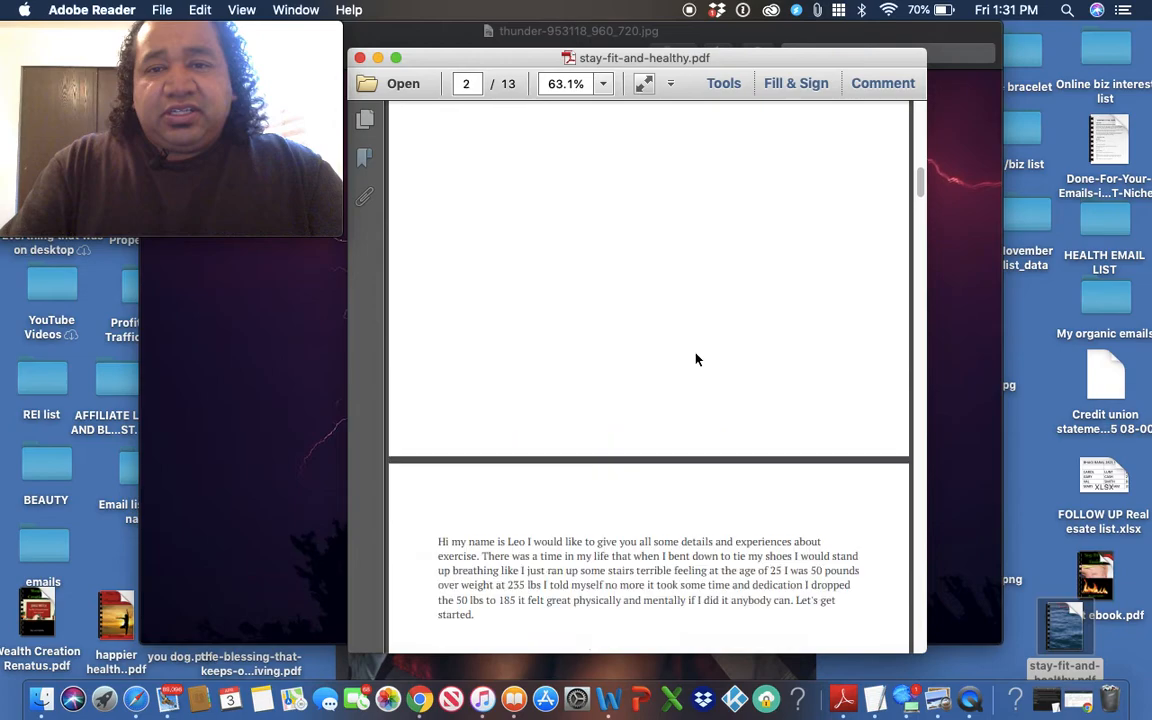
scroll(697, 360, "up", 10)
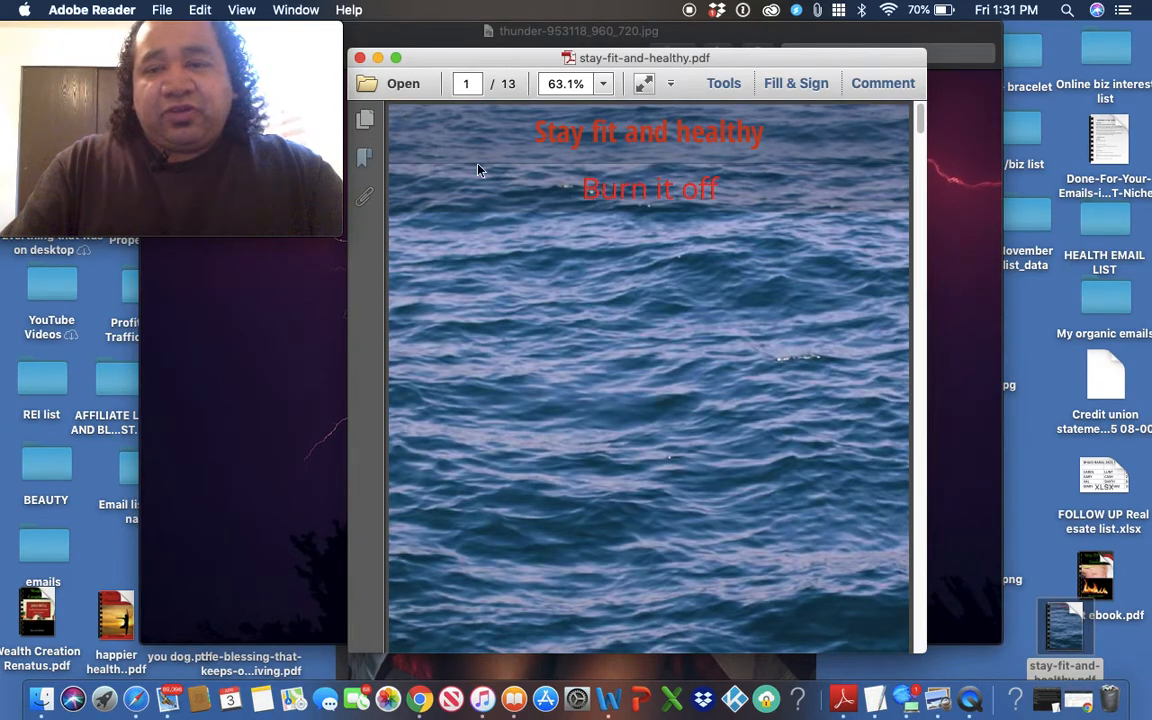
left_click(361, 58)
Open Stay fit ebook.pdf from the desktop and review its cover, table of contents and chapters up to page 6.
left_click(1100, 575)
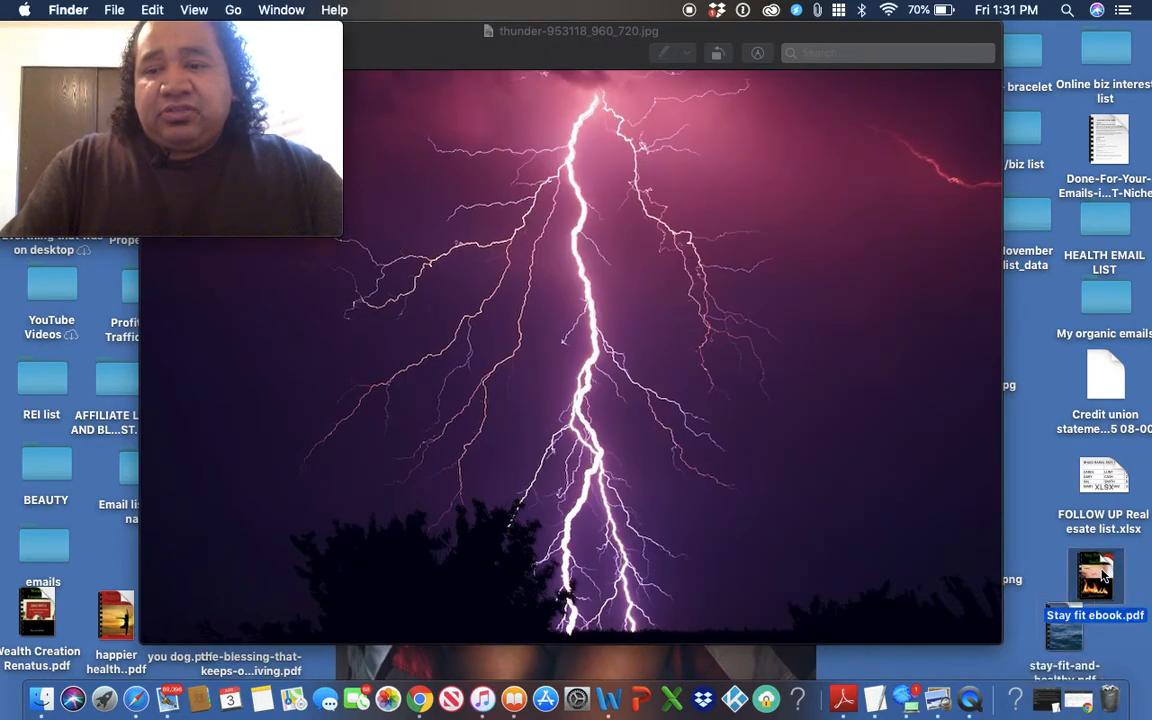
double_click(1100, 575)
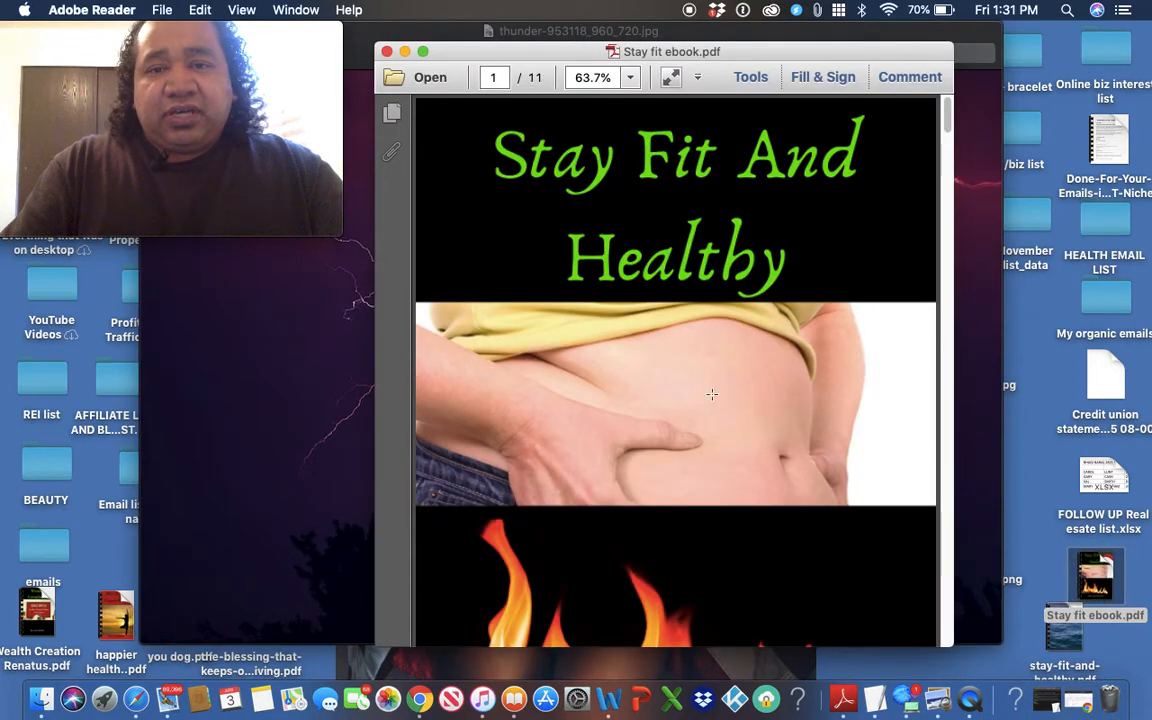
scroll(711, 394, "down", 5)
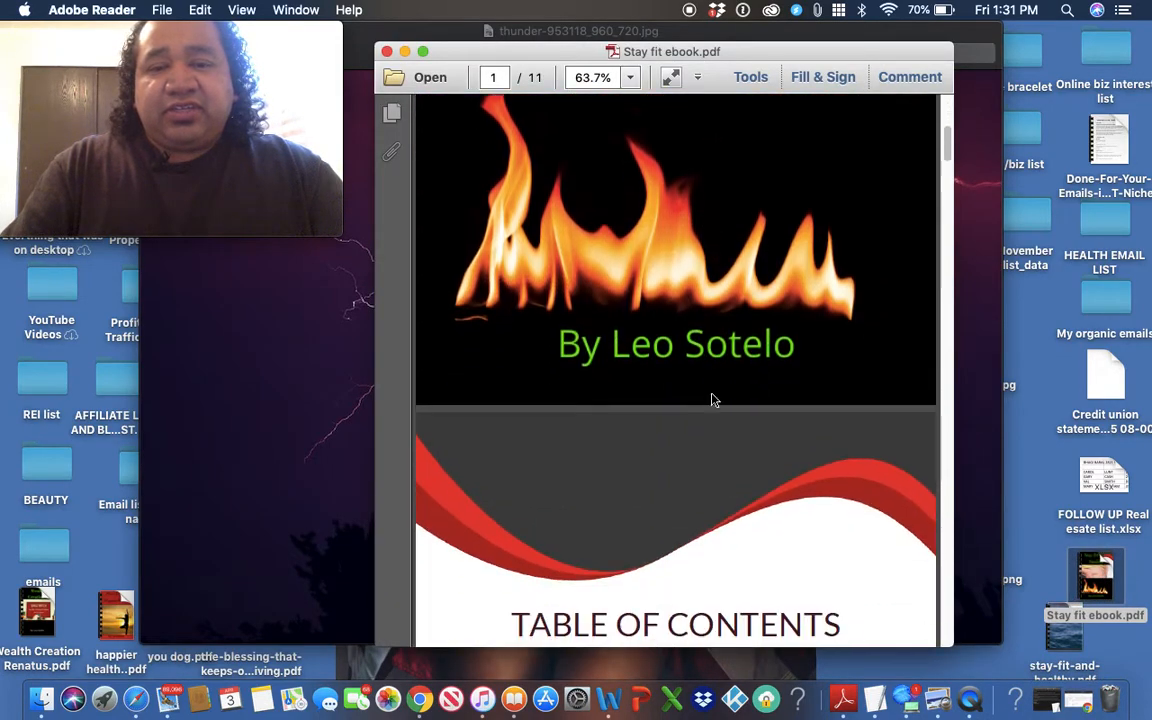
scroll(725, 428, "down", 10)
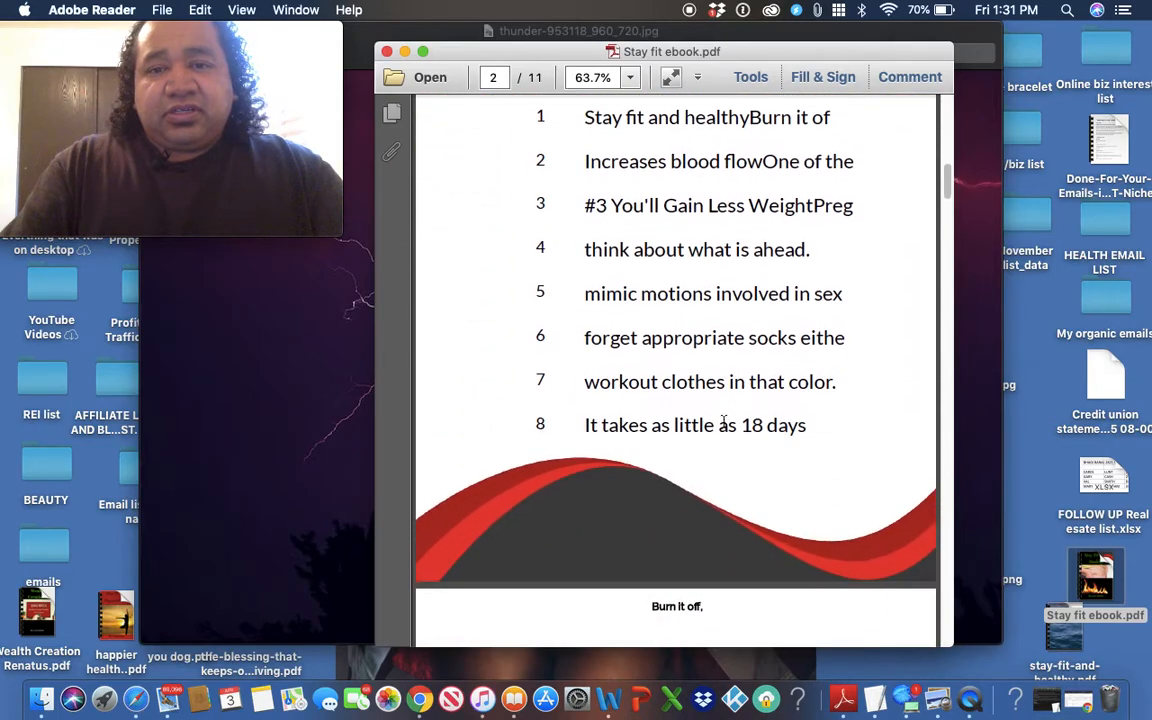
scroll(724, 423, "down", 3)
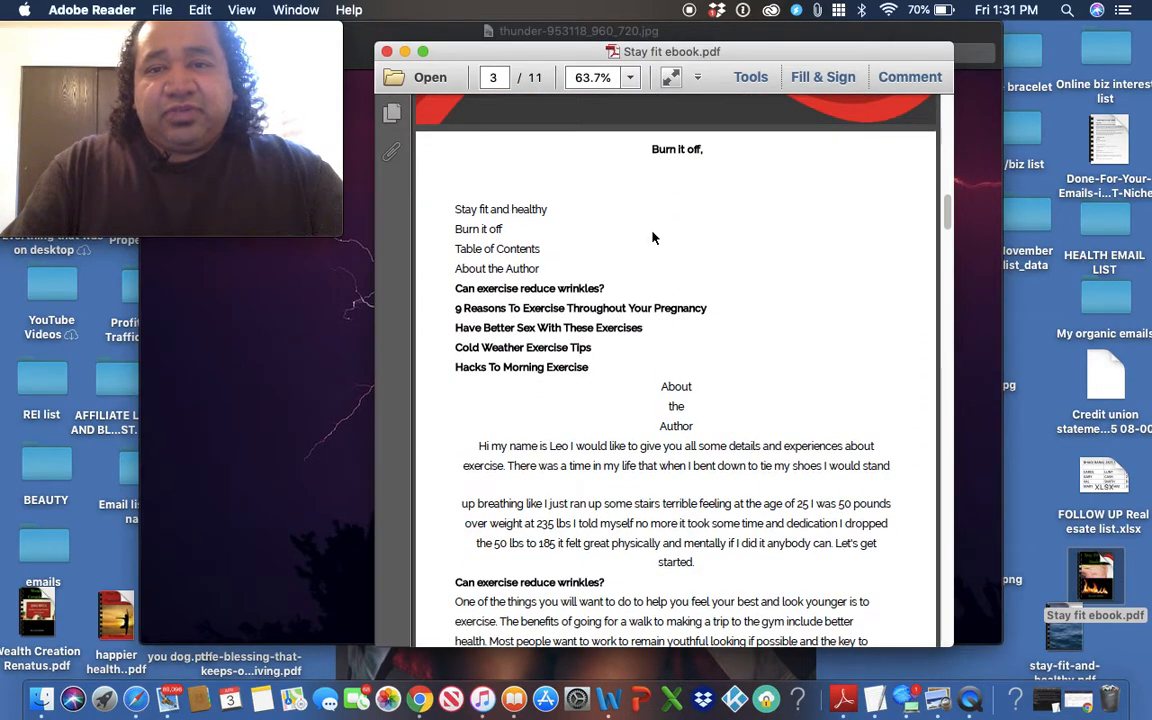
scroll(676, 405, "down", 15)
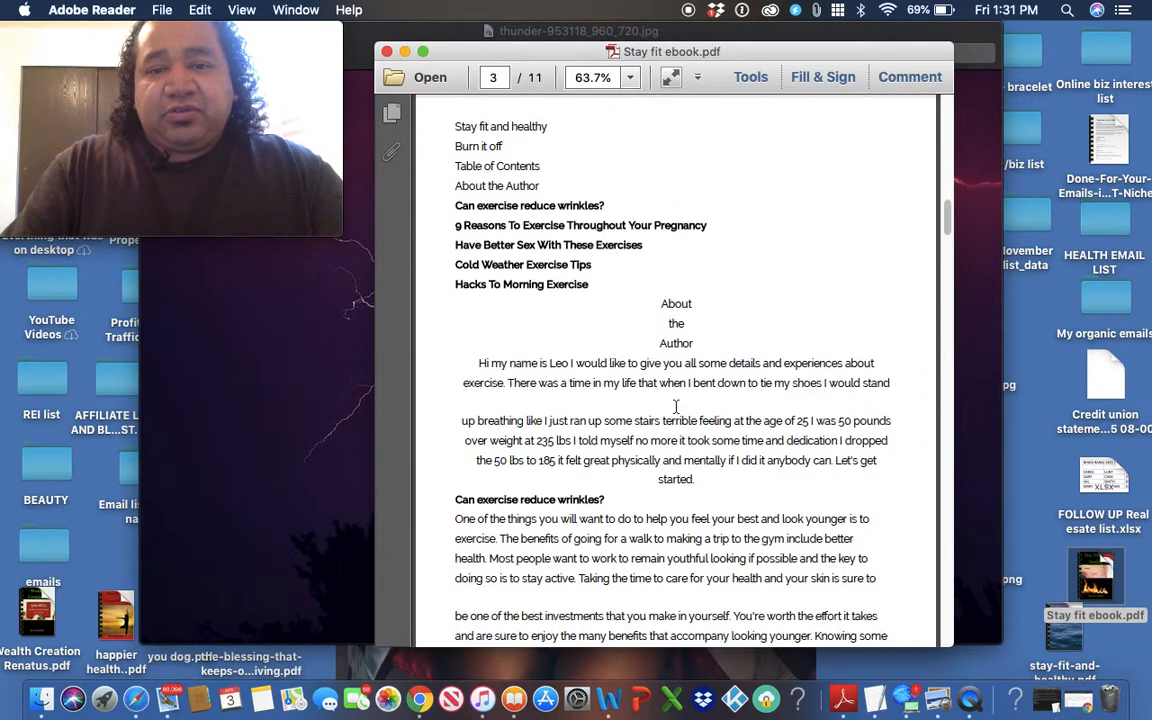
scroll(676, 405, "down", 3)
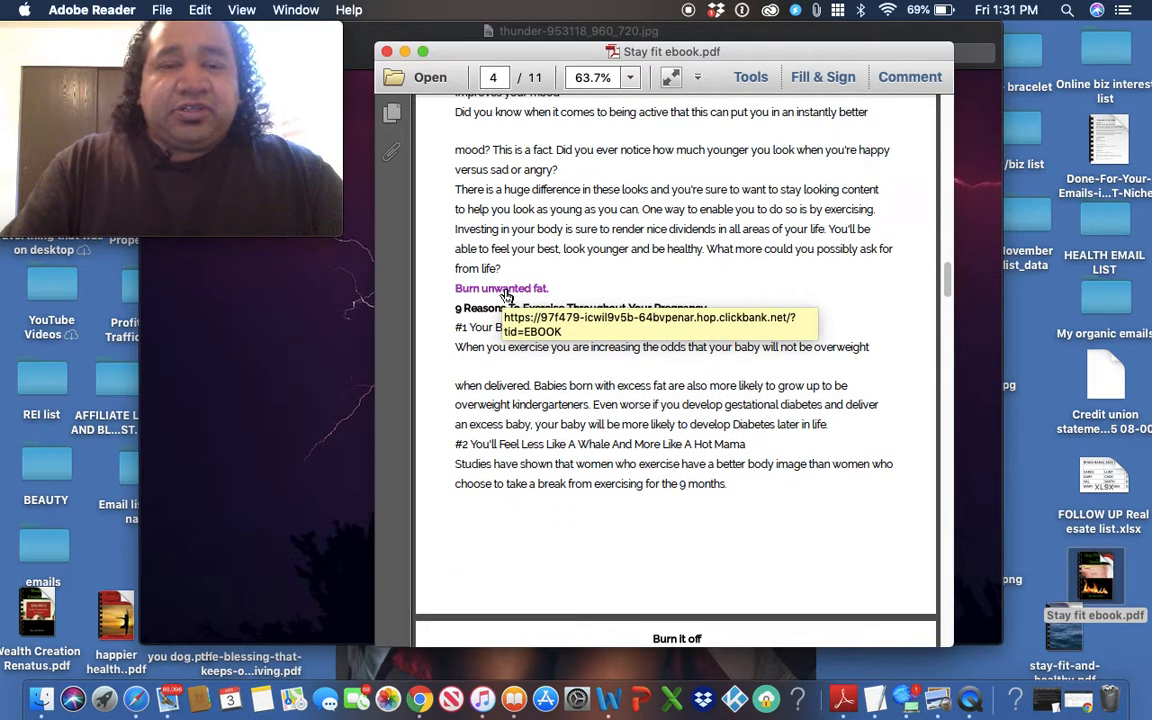
scroll(531, 385, "down", 15)
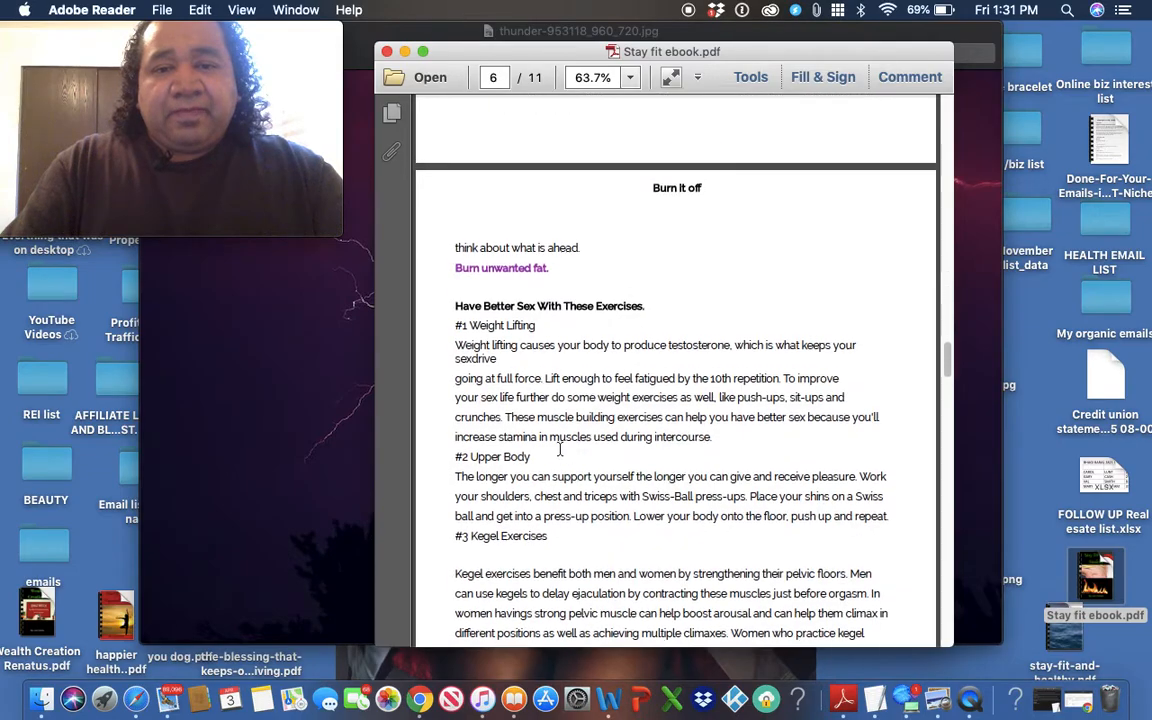
Follow the "Burn unwanted fat" link on page 6, move the browser window down to view the offer page, and close it.
left_click(489, 272)
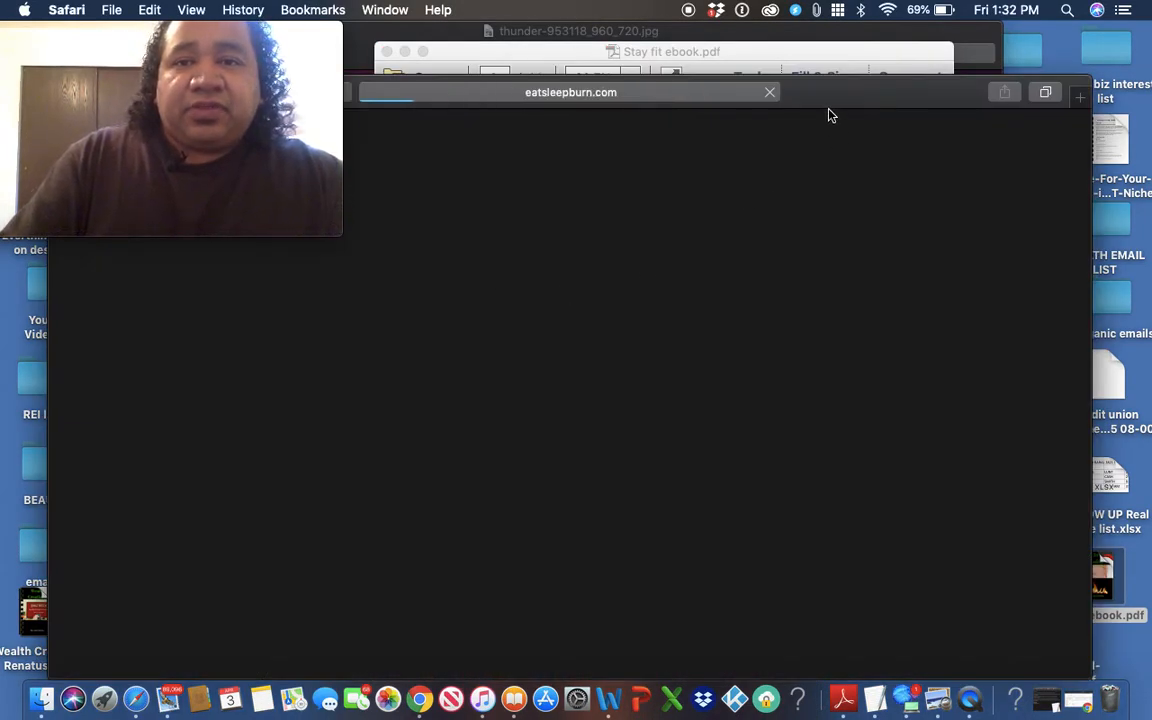
left_click_drag(825, 103, 836, 260)
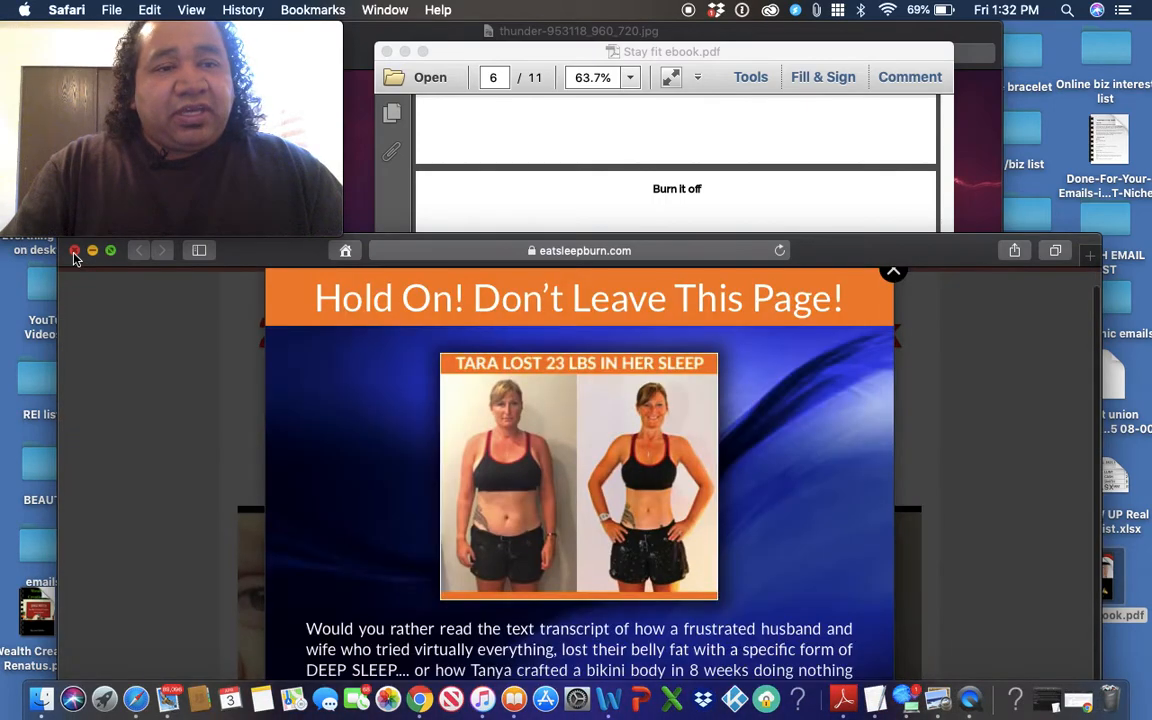
left_click(74, 253)
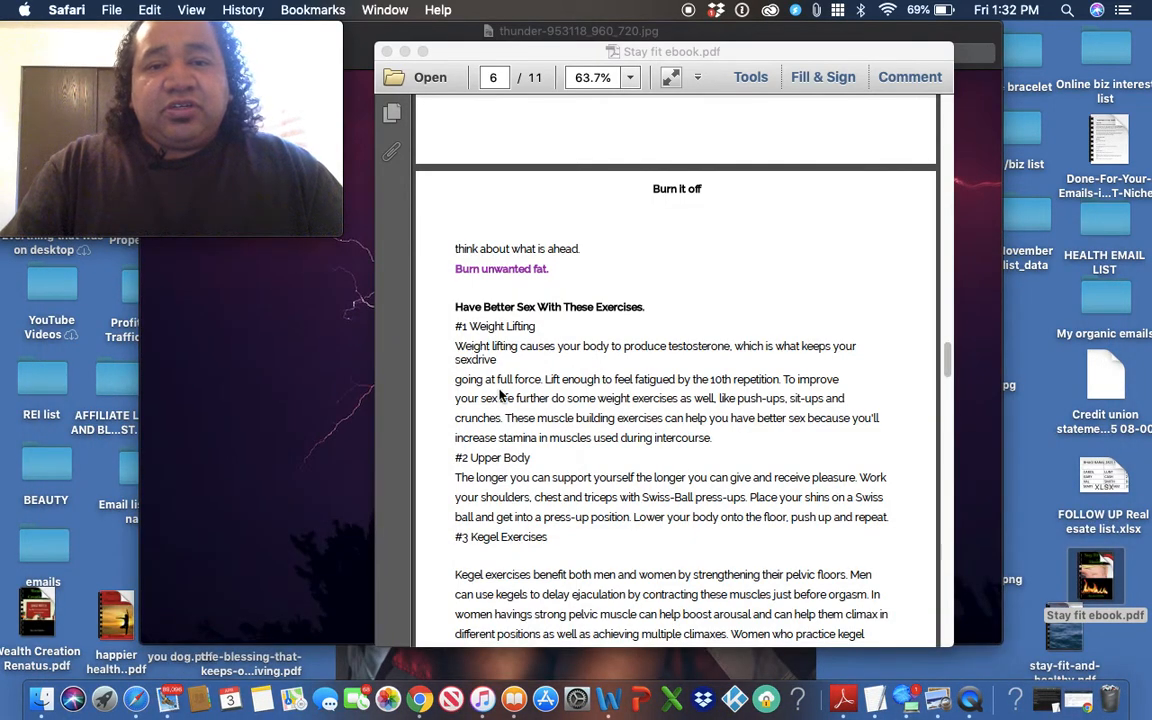
Review the rest of the ebook through the feedback page with its Facebook and YouTube links, and minimize the document.
scroll(662, 467, "down", 5)
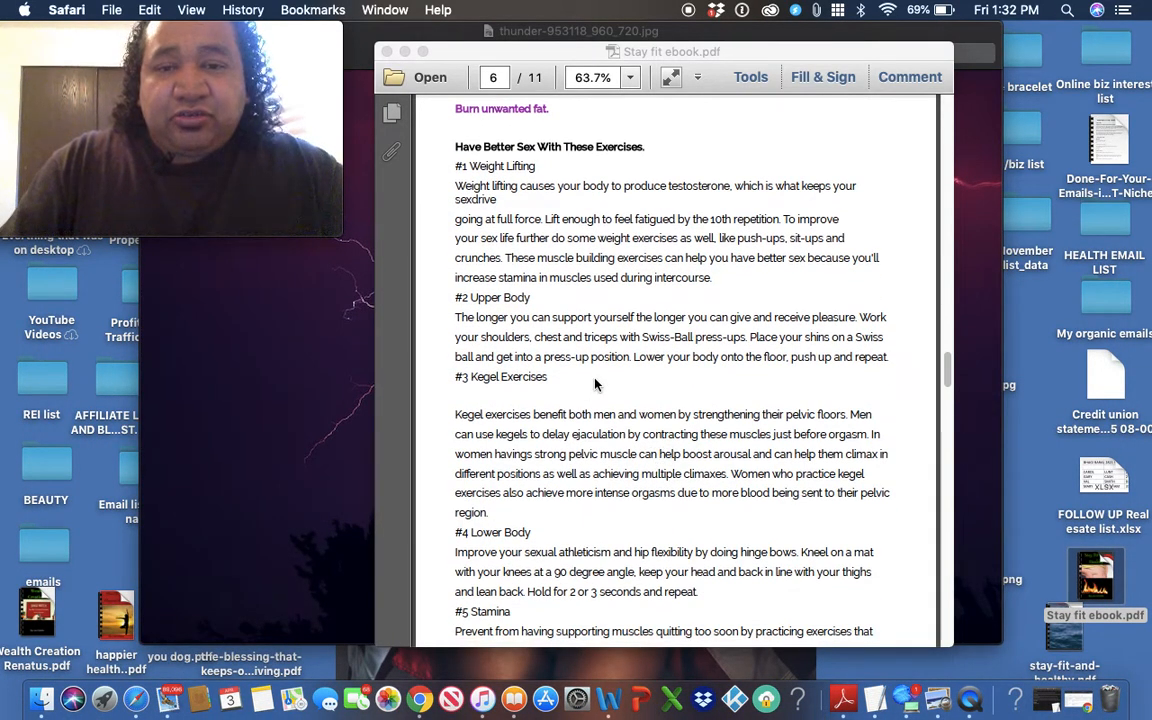
scroll(595, 384, "down", 10)
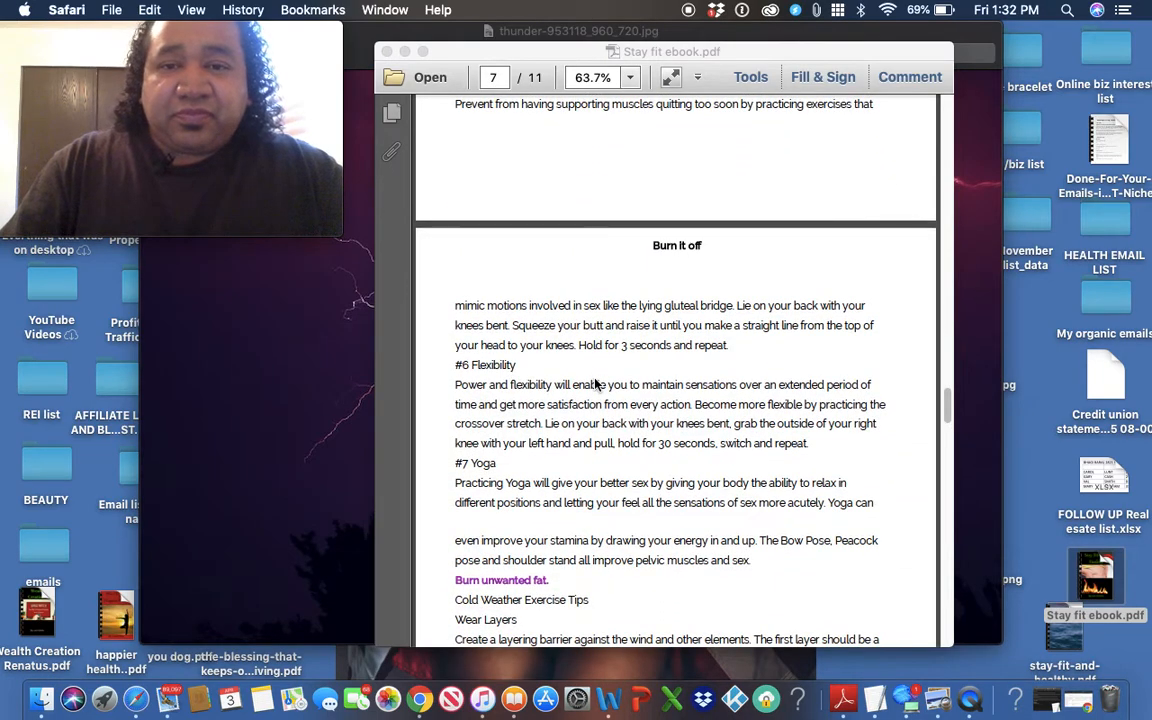
scroll(595, 384, "down", 8)
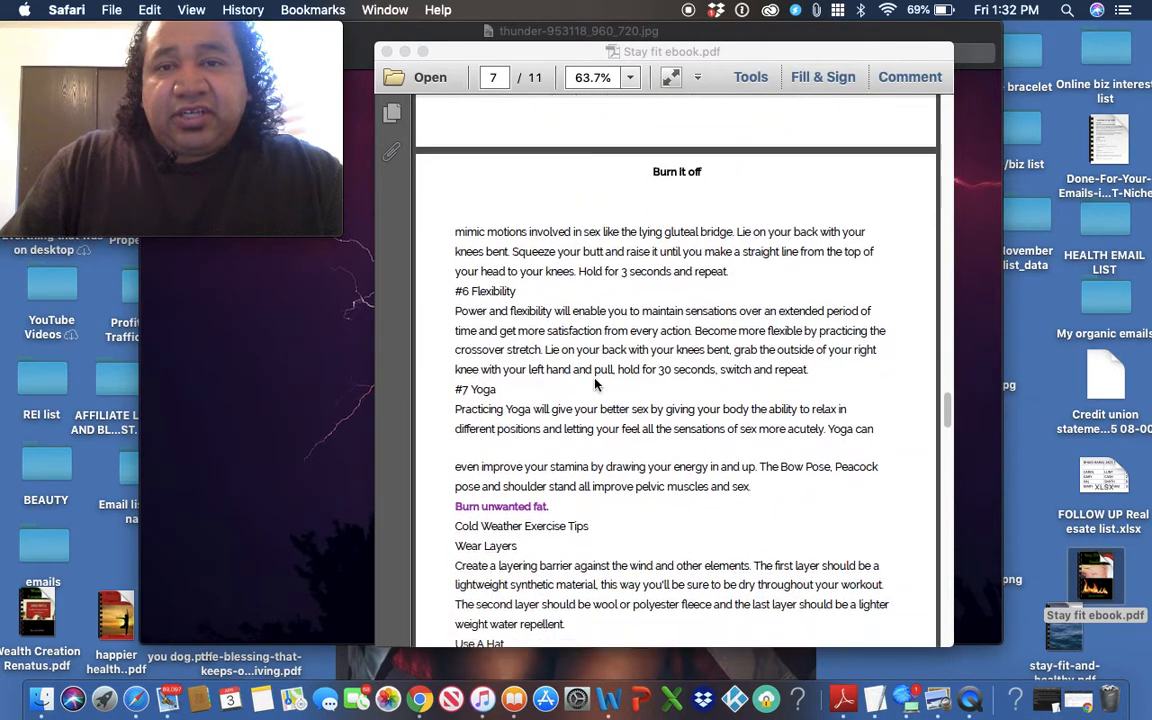
scroll(595, 384, "down", 20)
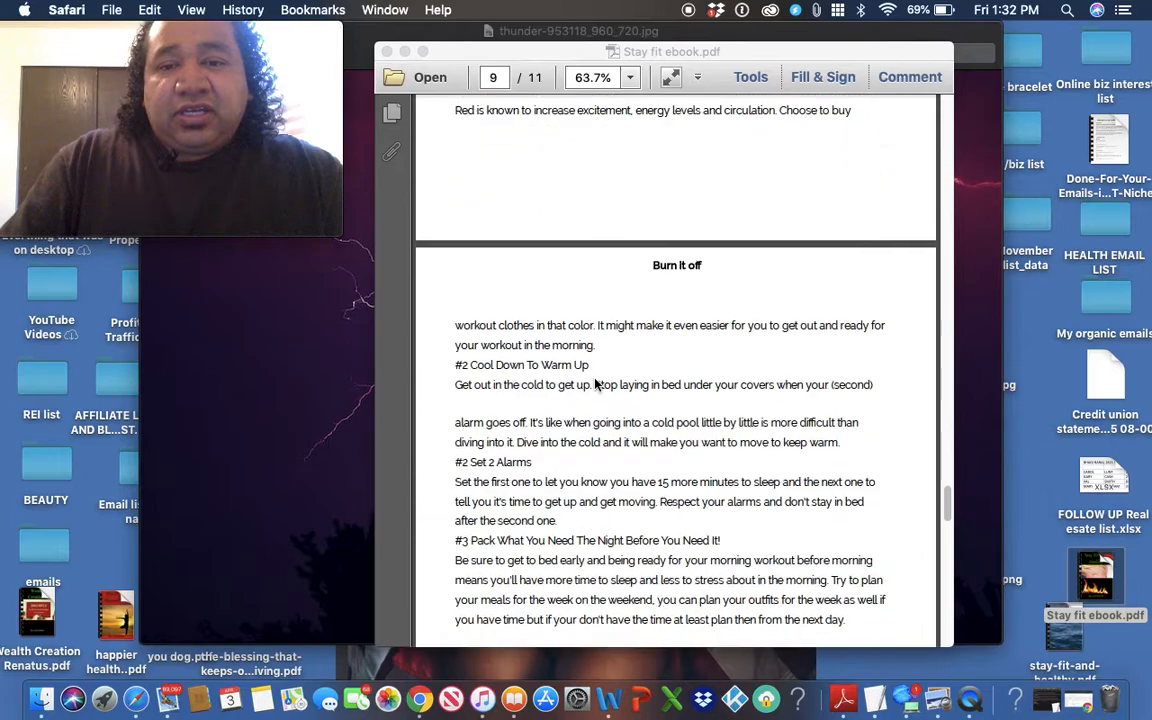
scroll(595, 384, "down", 3)
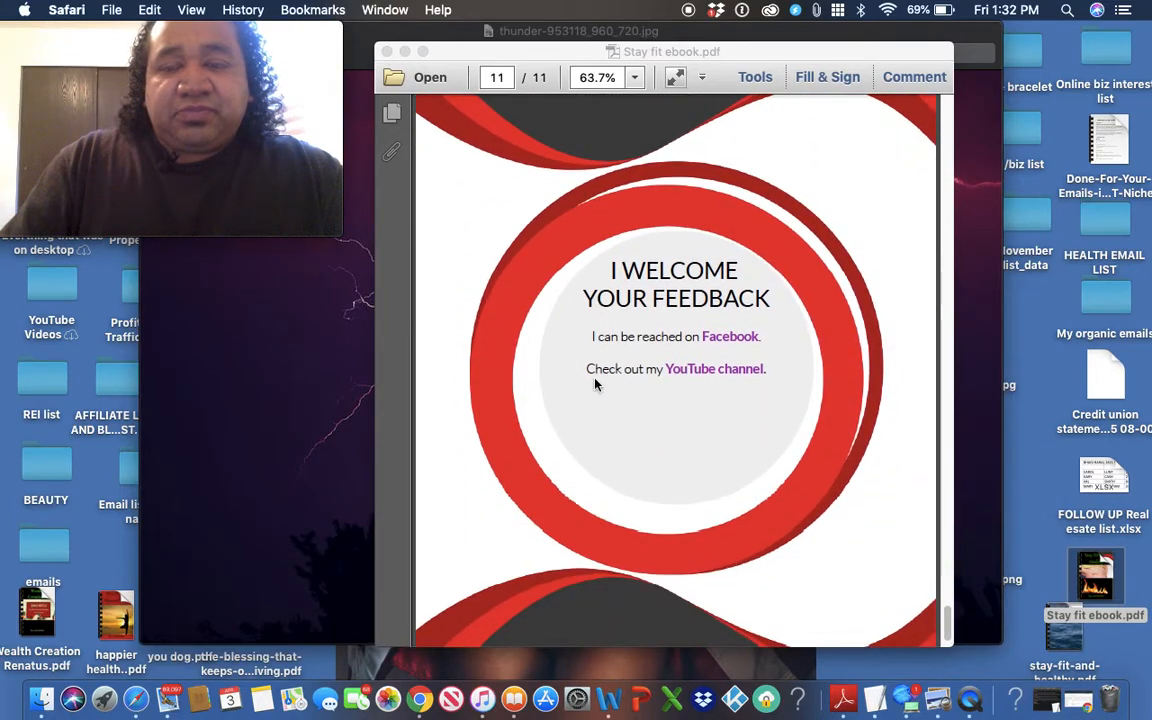
left_click(744, 458)
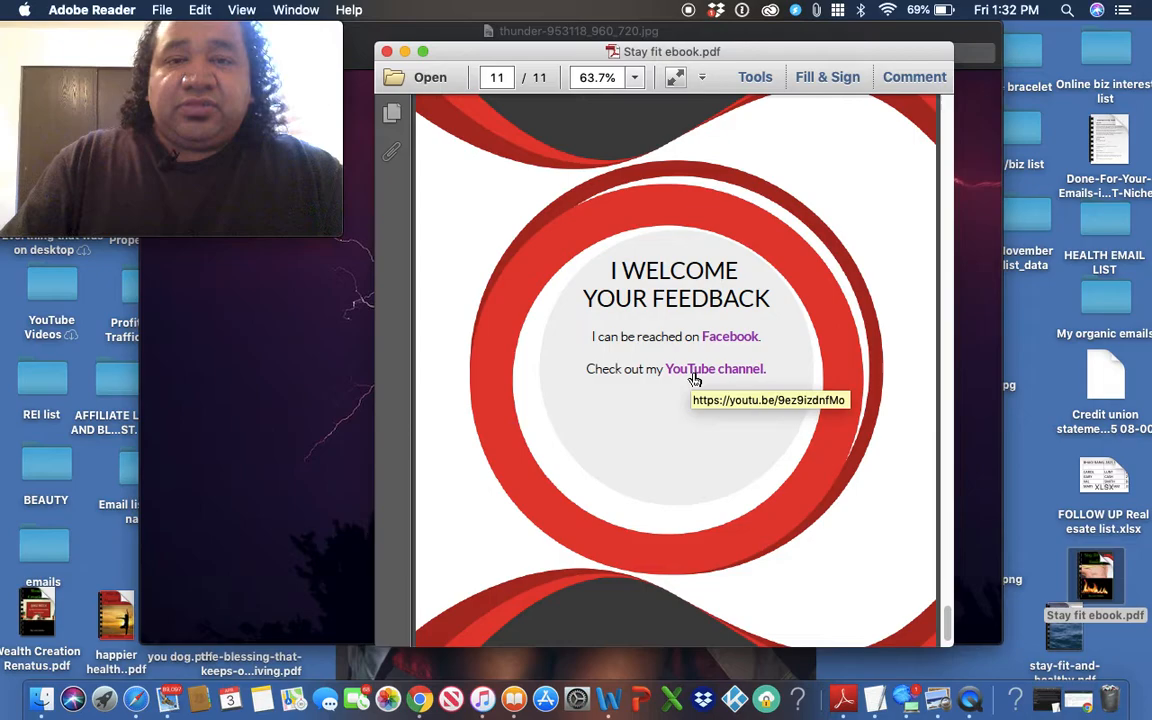
left_click(404, 52)
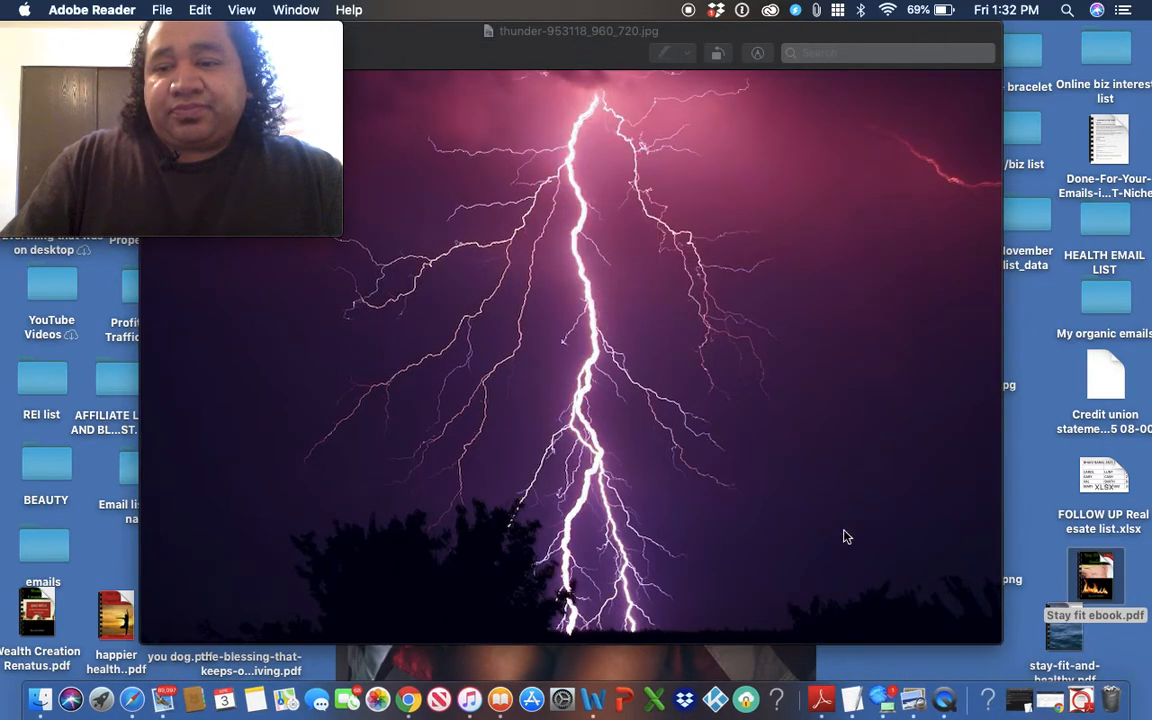
Switch to the Chrome window with the KDP Edit eBook Details page, minimize the webcam window, and make Chrome full screen.
left_click(1050, 698)
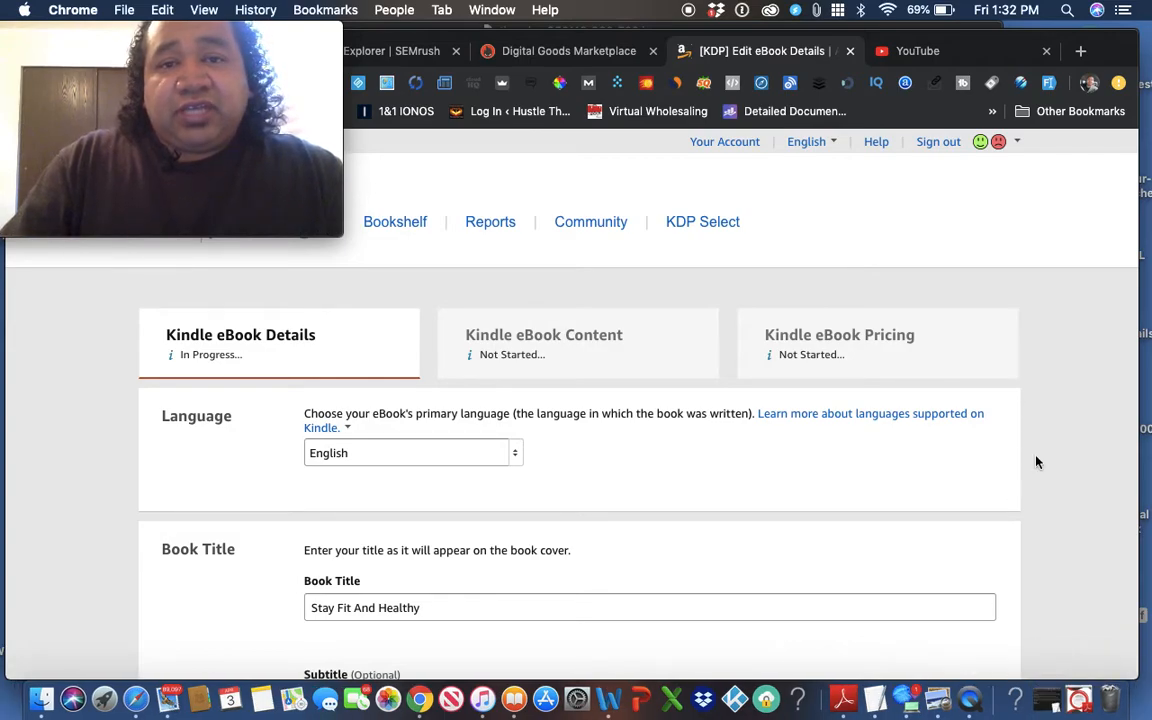
left_click(15, 27)
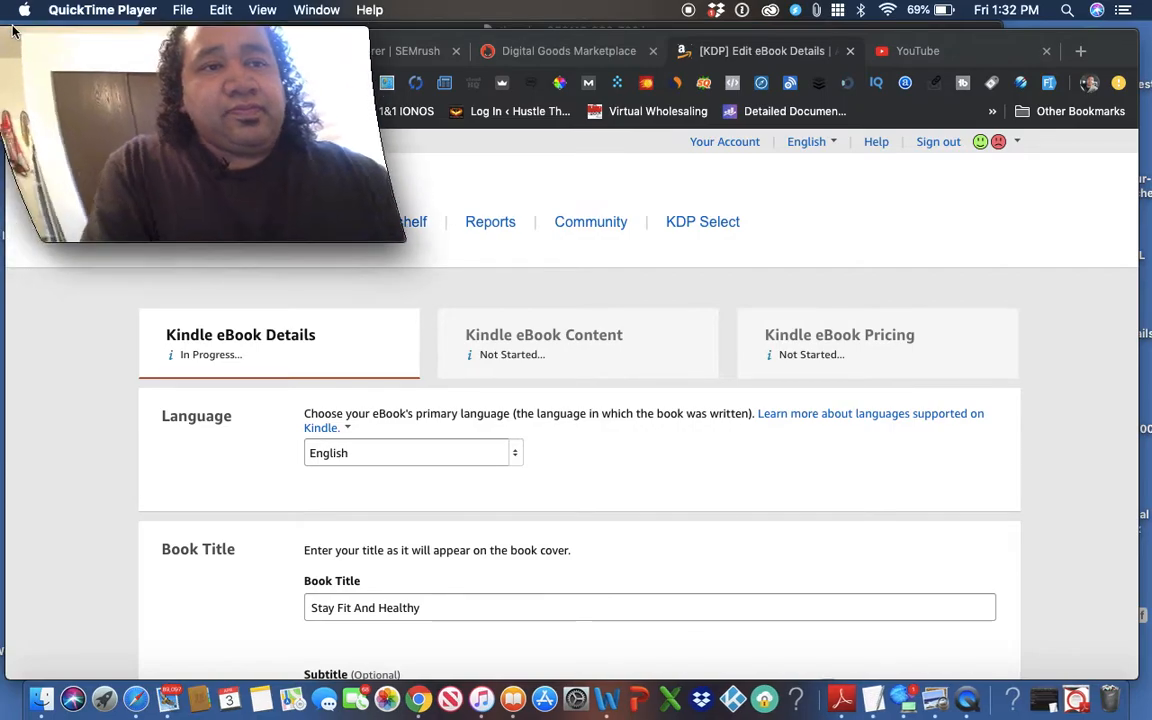
left_click(15, 28)
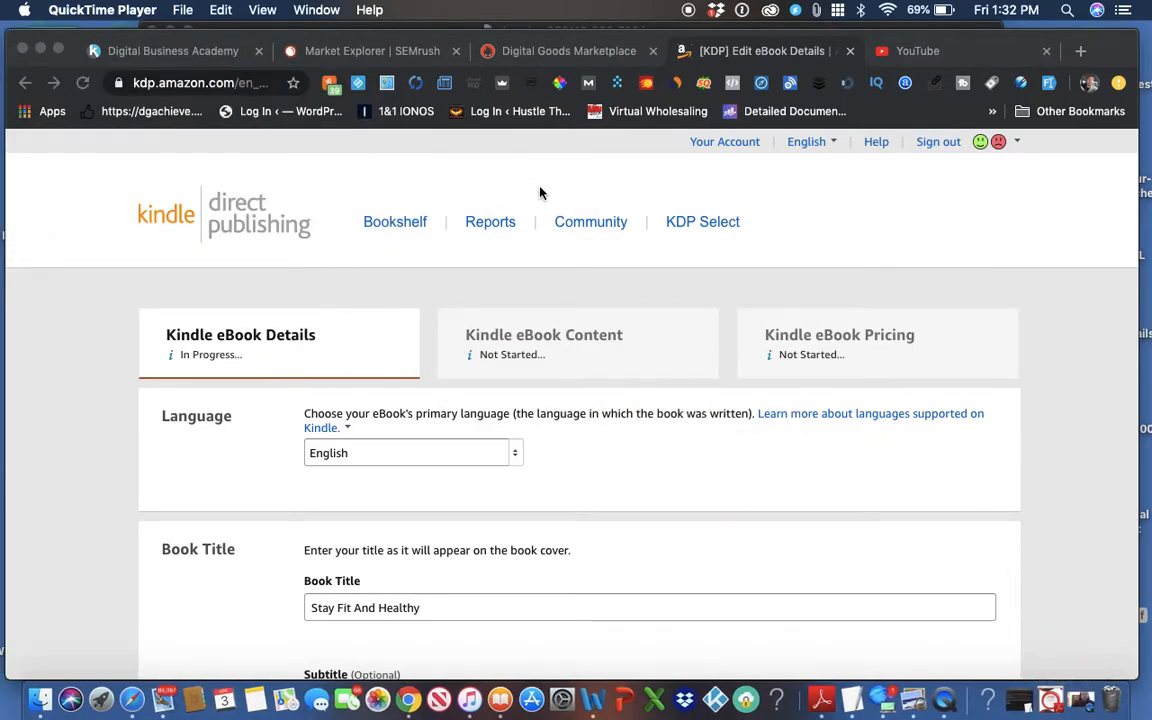
left_click(59, 49)
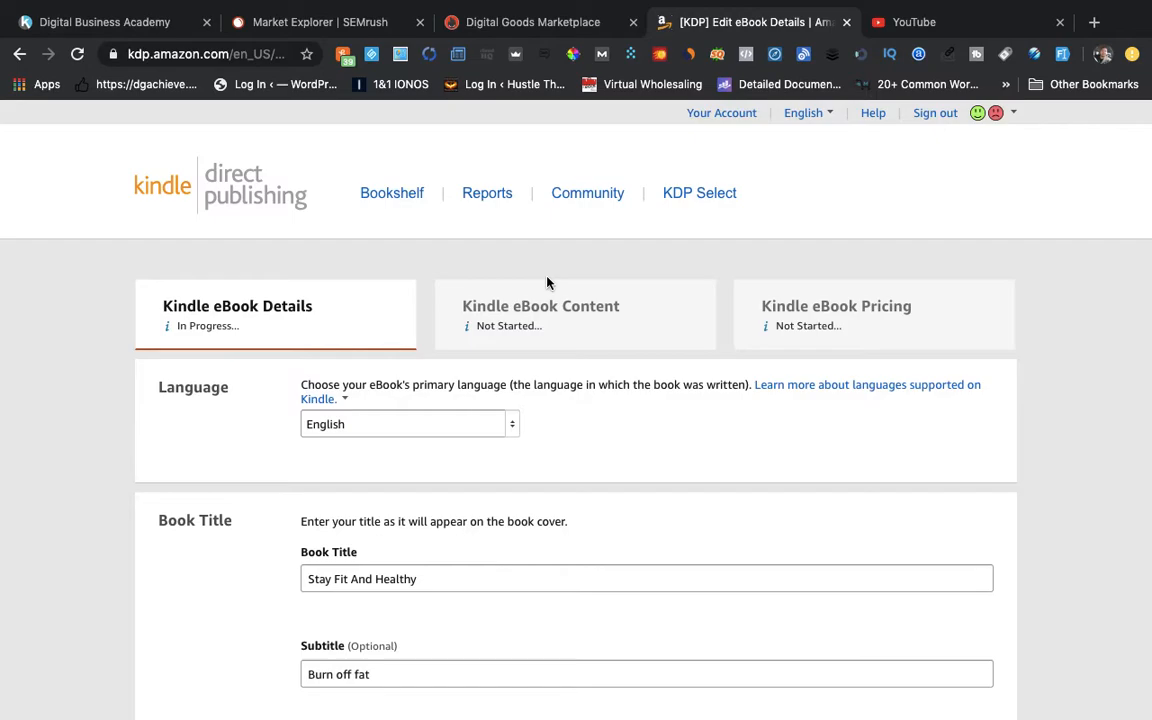
Open the SimilarWeb extension for amazon.com and examine its ranks, visits over time, engagement, top countries and traffic sources.
left_click(690, 55)
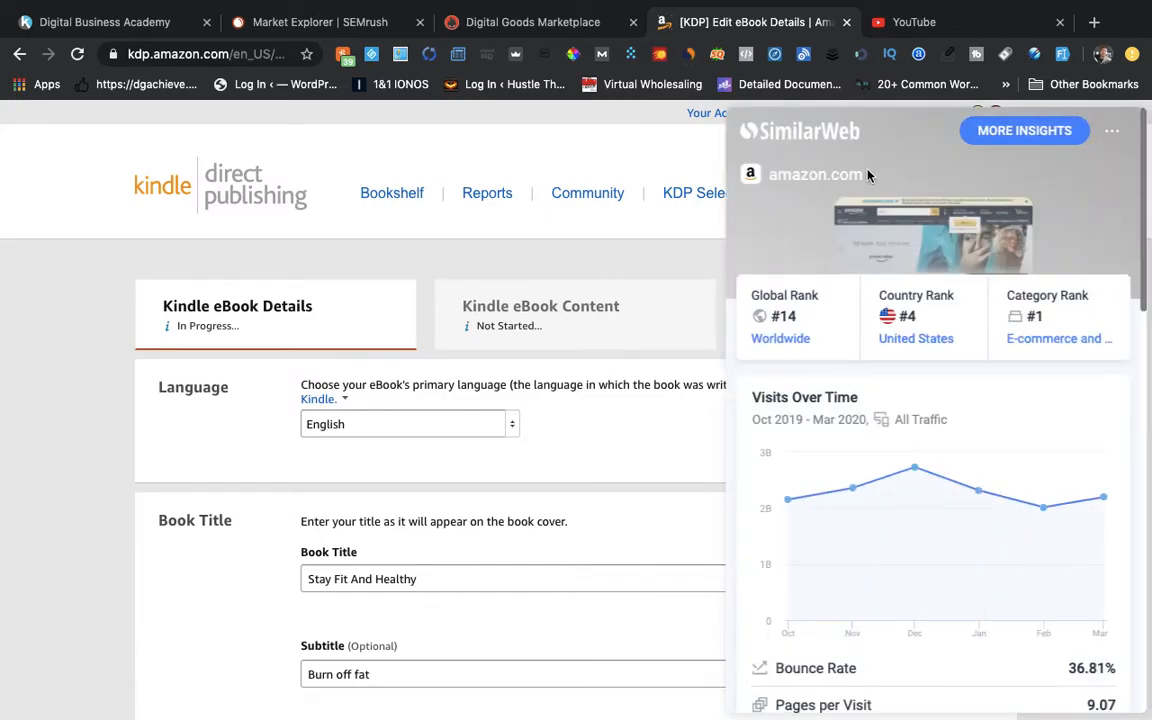
scroll(876, 480, "down", 2)
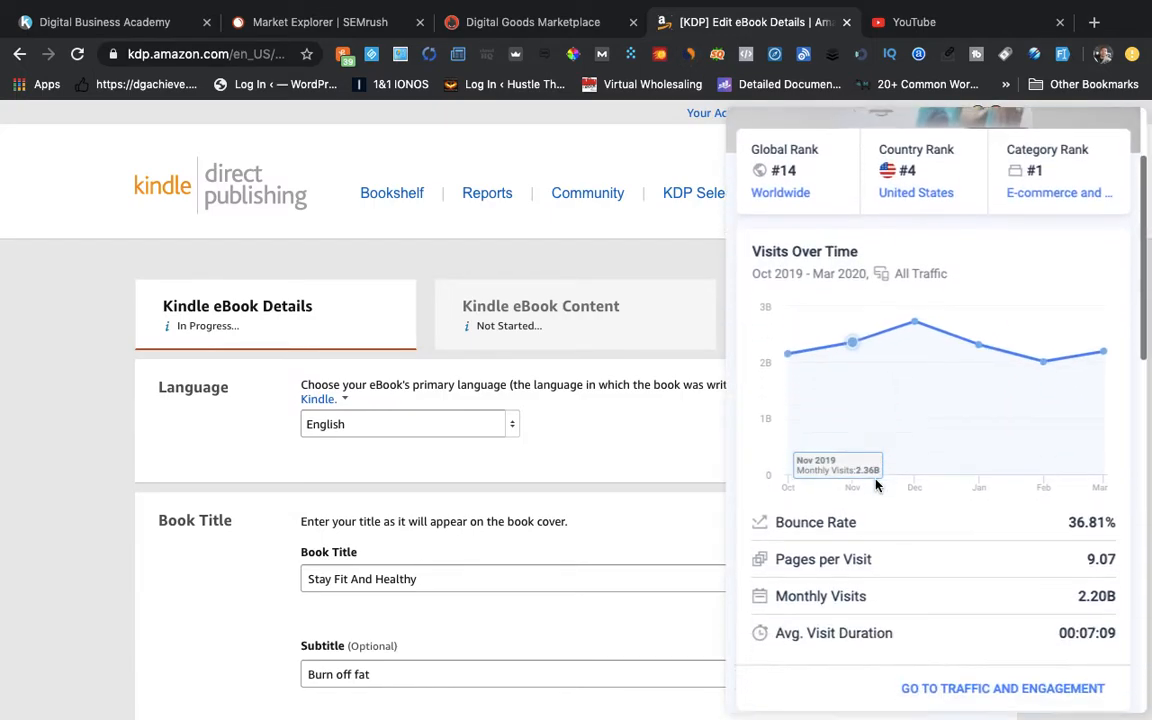
scroll(876, 485, "down", 1)
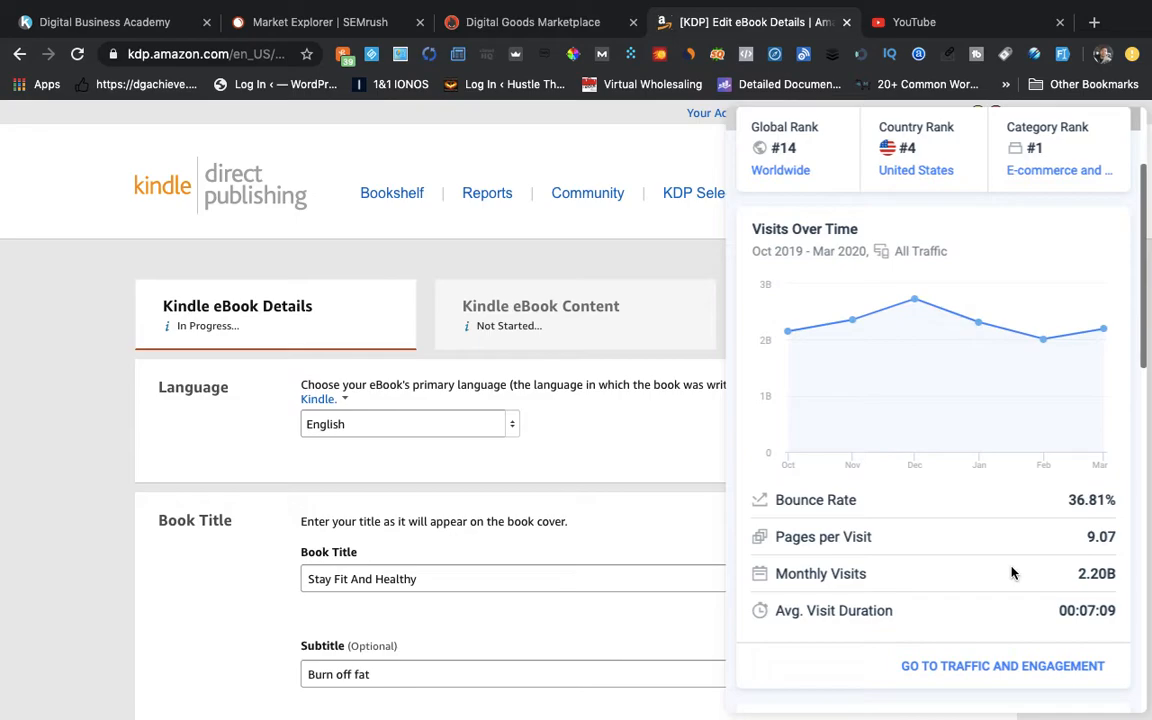
scroll(1012, 572, "down", 5)
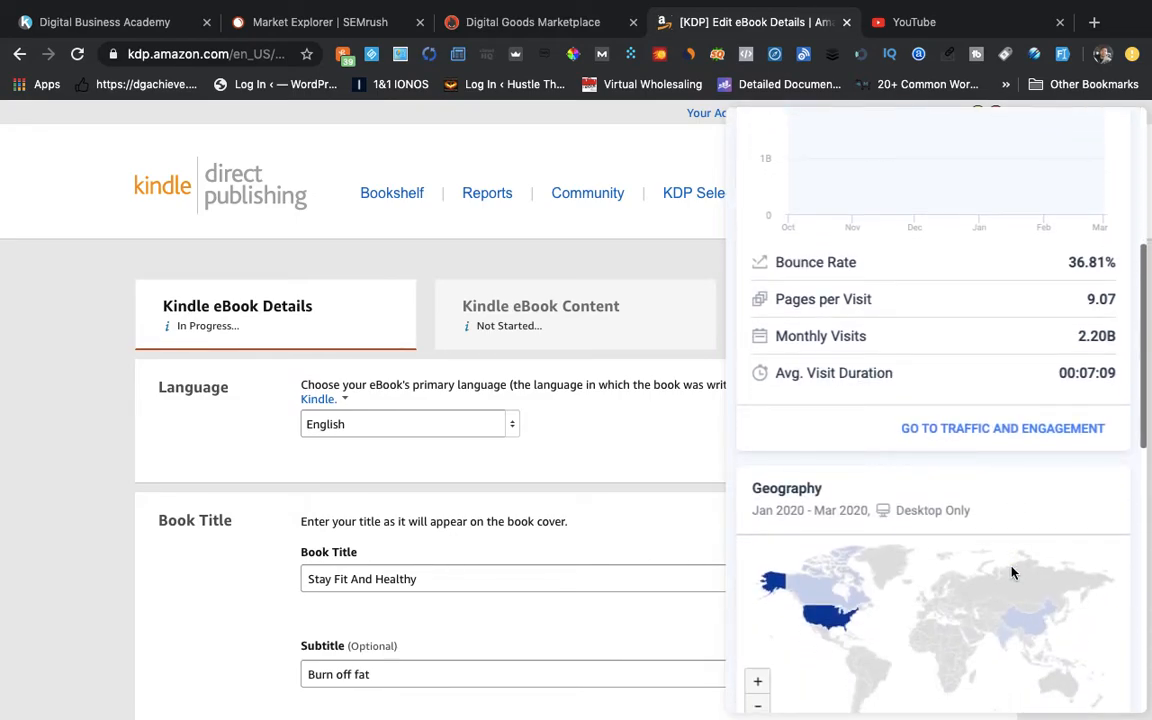
scroll(1012, 572, "down", 6)
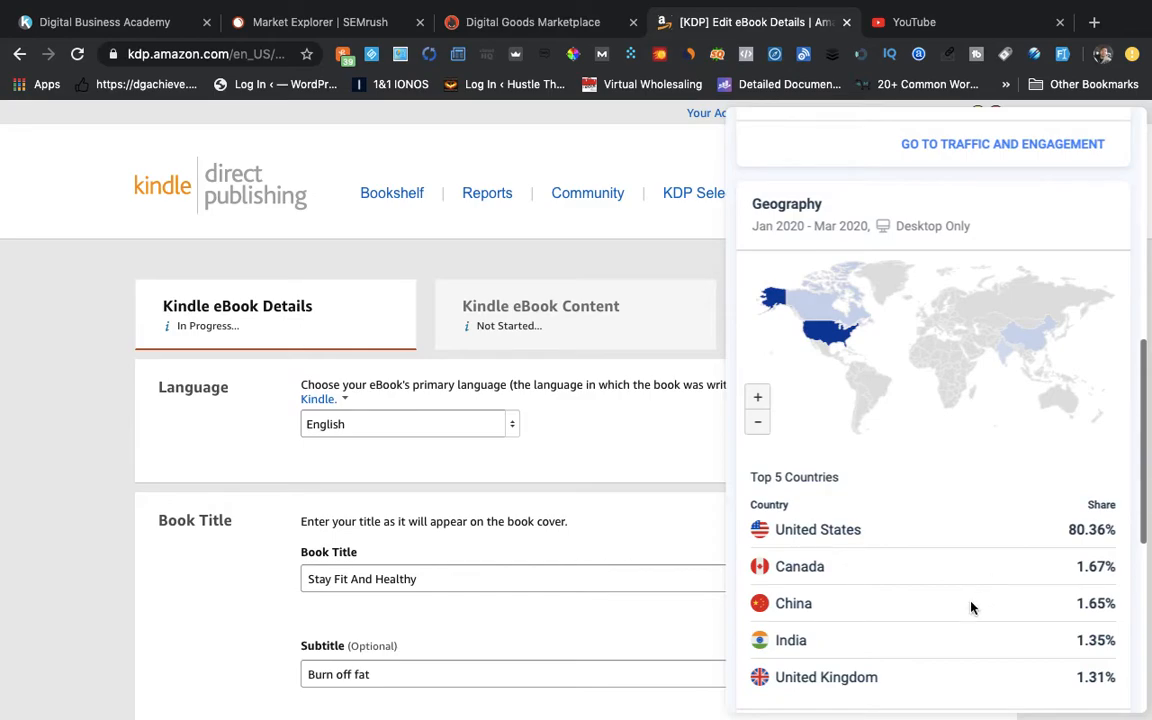
scroll(970, 607, "down", 5)
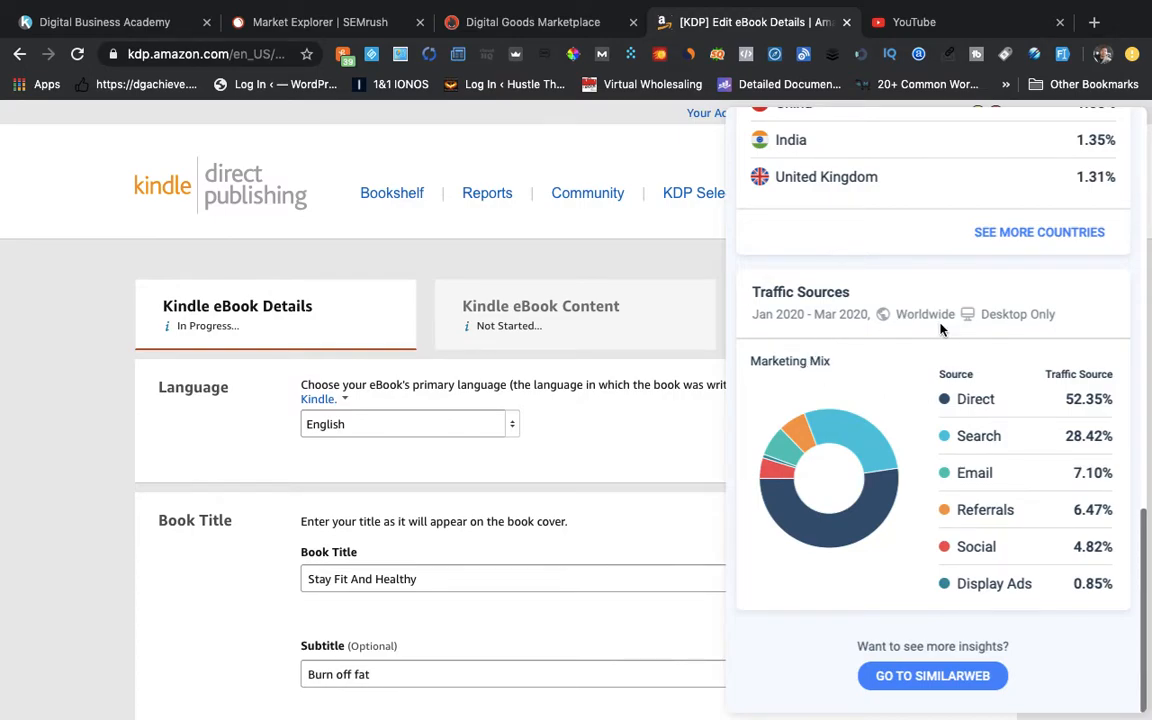
scroll(967, 332, "up", 10)
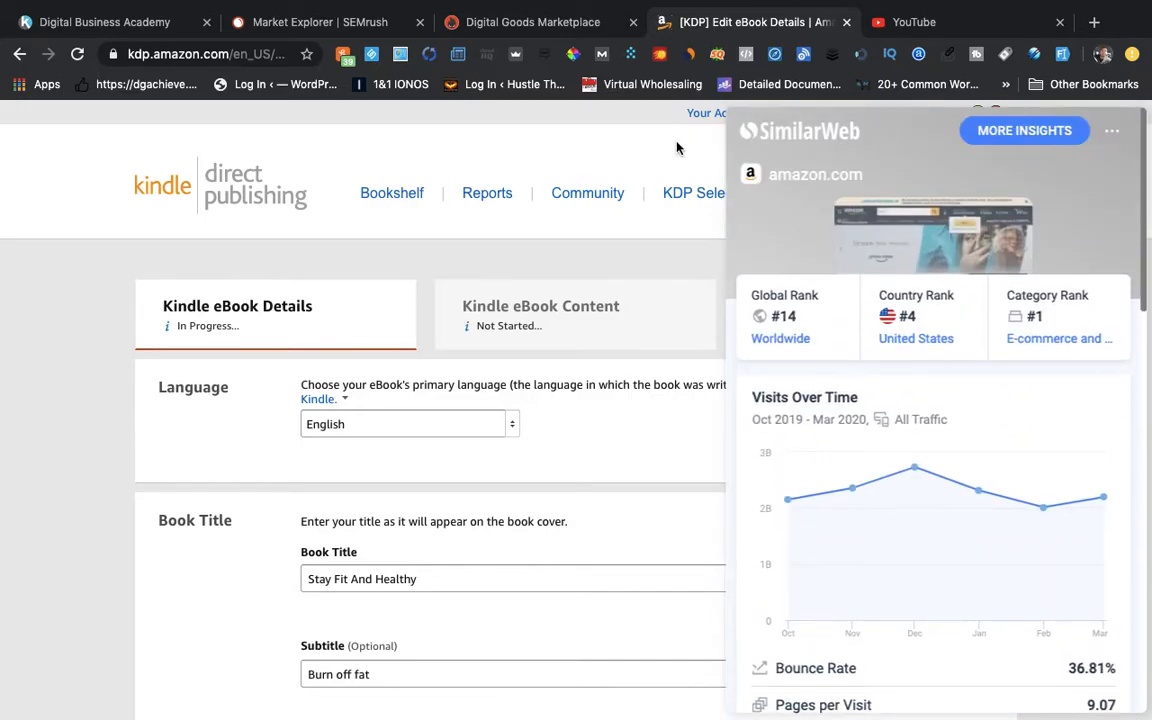
Review the KDP eBook details from language and book title through series, author, contributors, description, publishing rights and keywords.
scroll(576, 222, "down", 2)
scroll(576, 222, "up", 2)
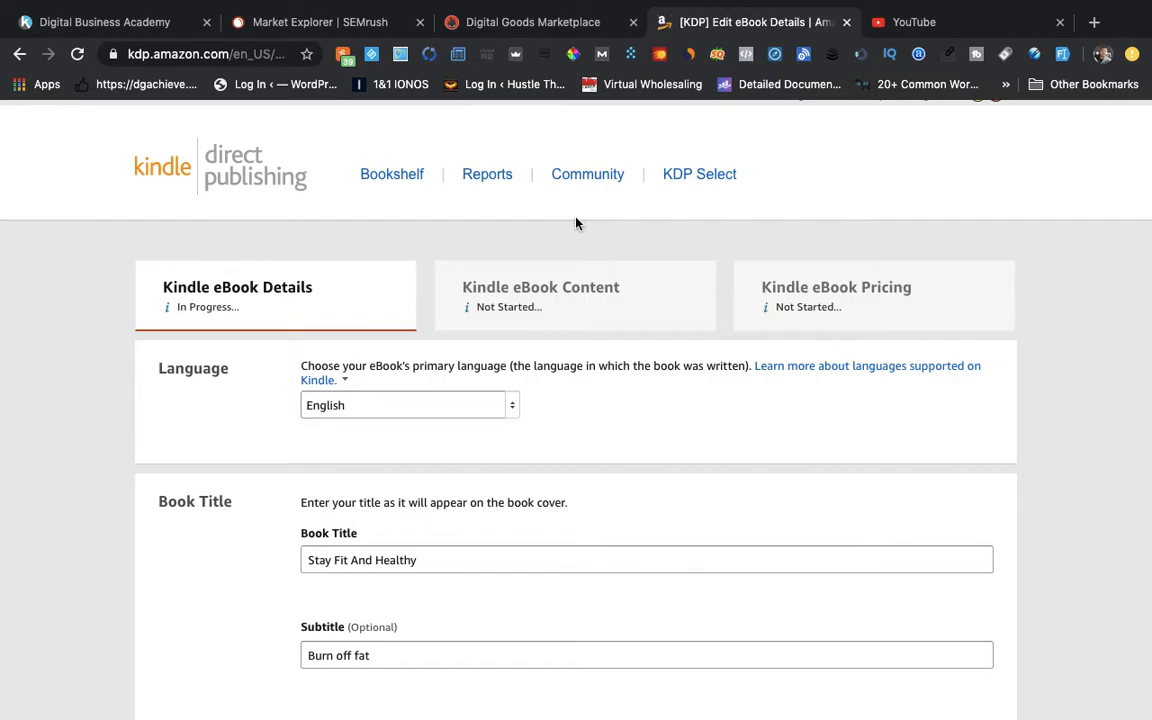
scroll(576, 222, "down", 4)
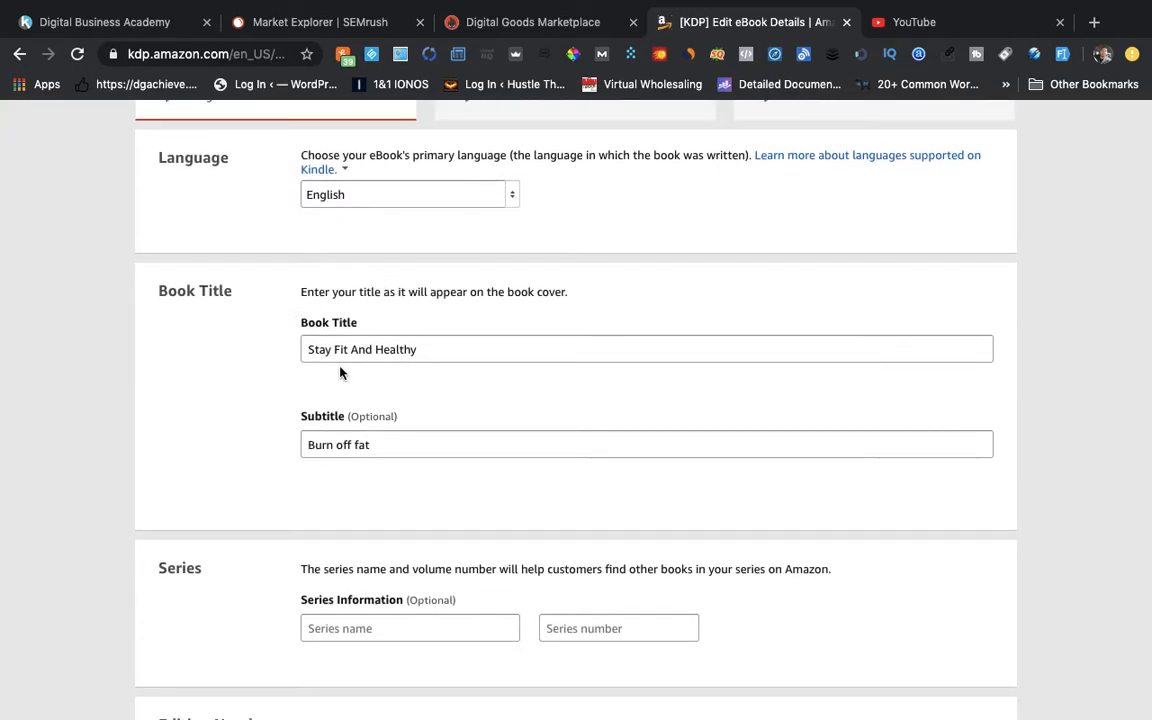
scroll(403, 404, "down", 5)
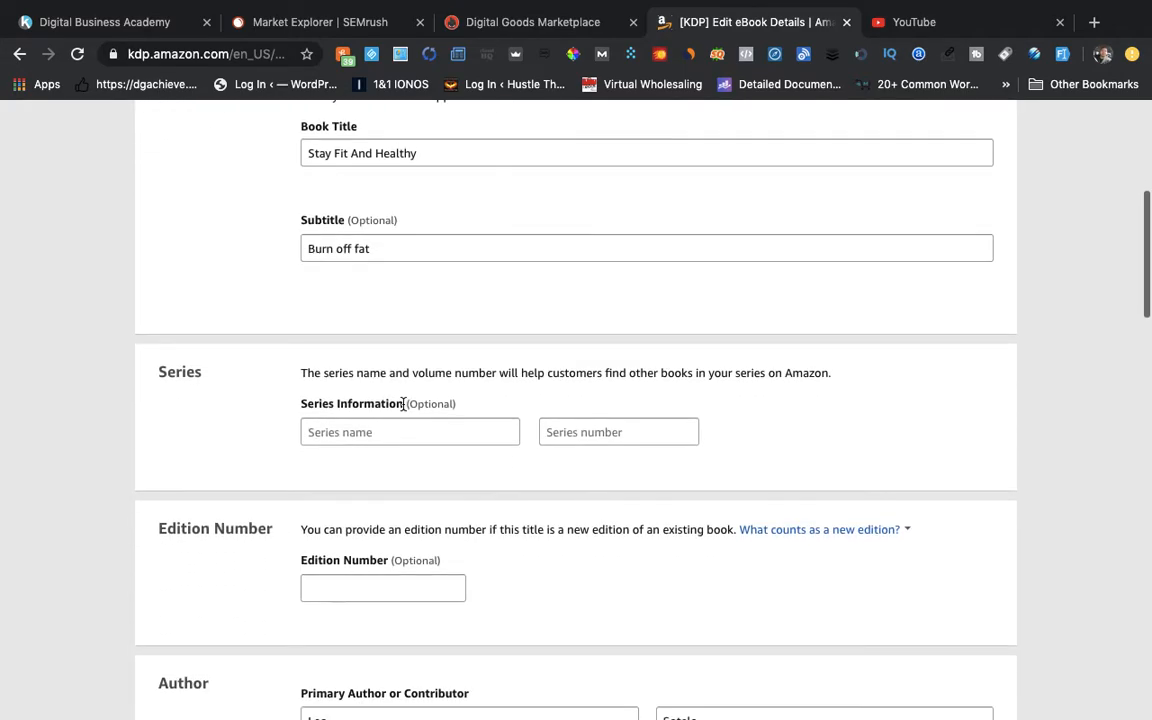
scroll(403, 404, "down", 1)
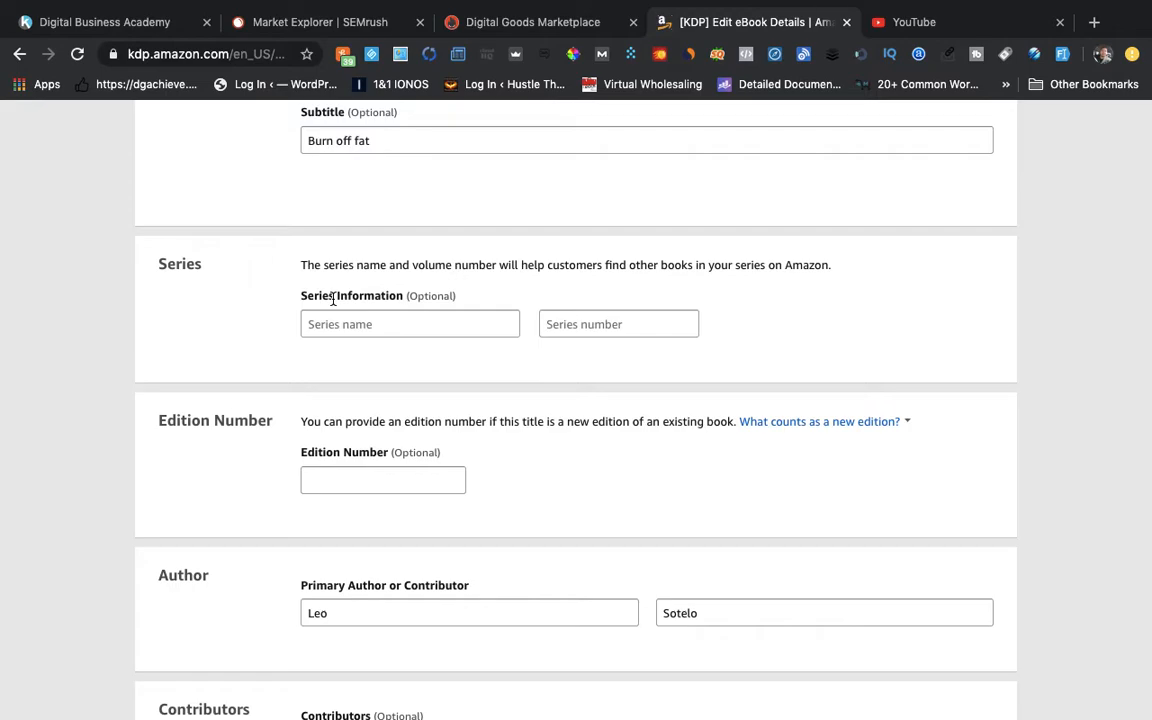
scroll(333, 298, "down", 5)
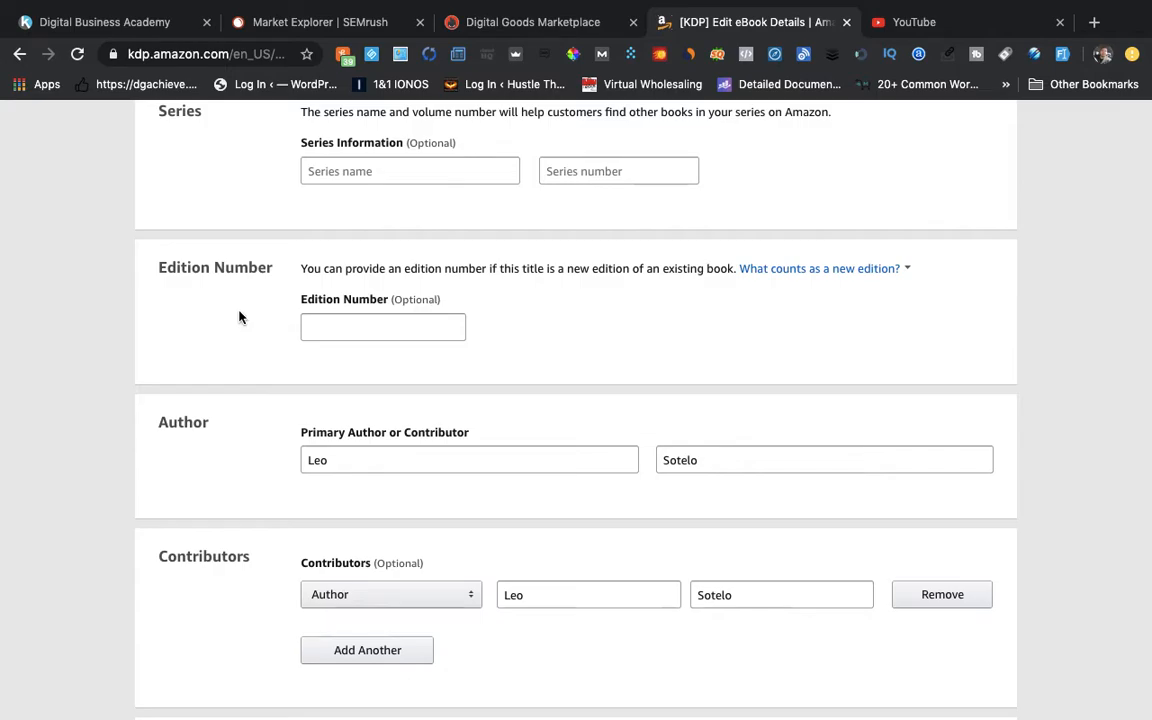
scroll(239, 316, "down", 3)
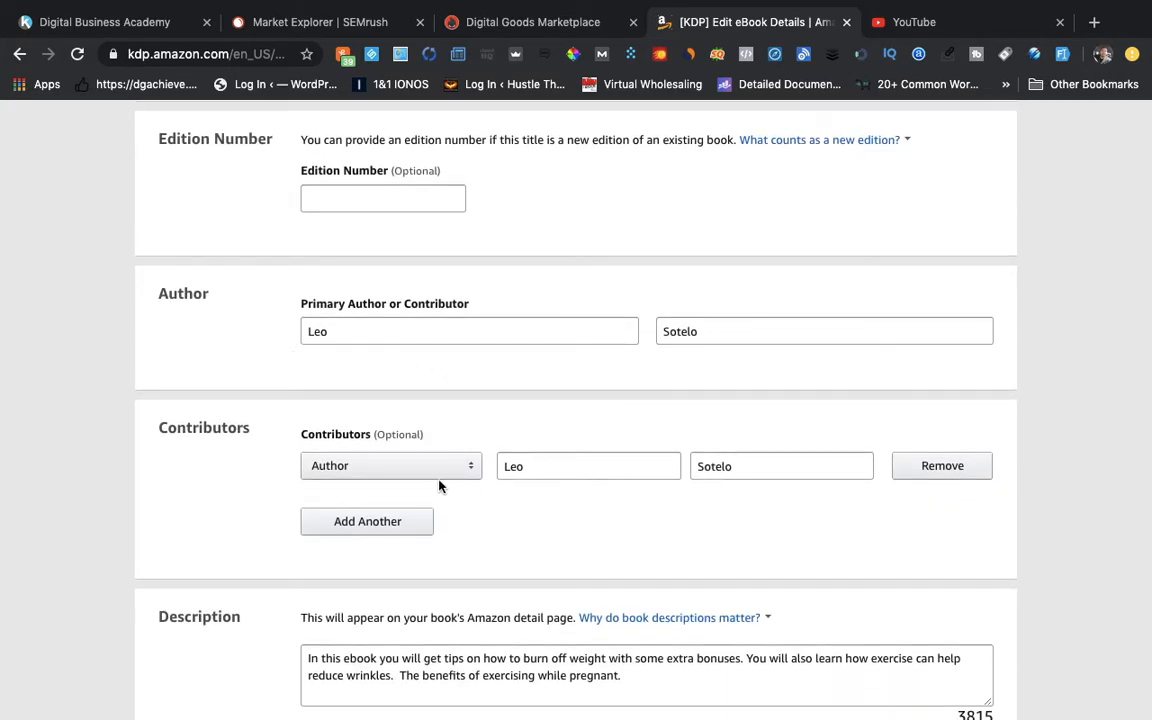
scroll(438, 486, "down", 6)
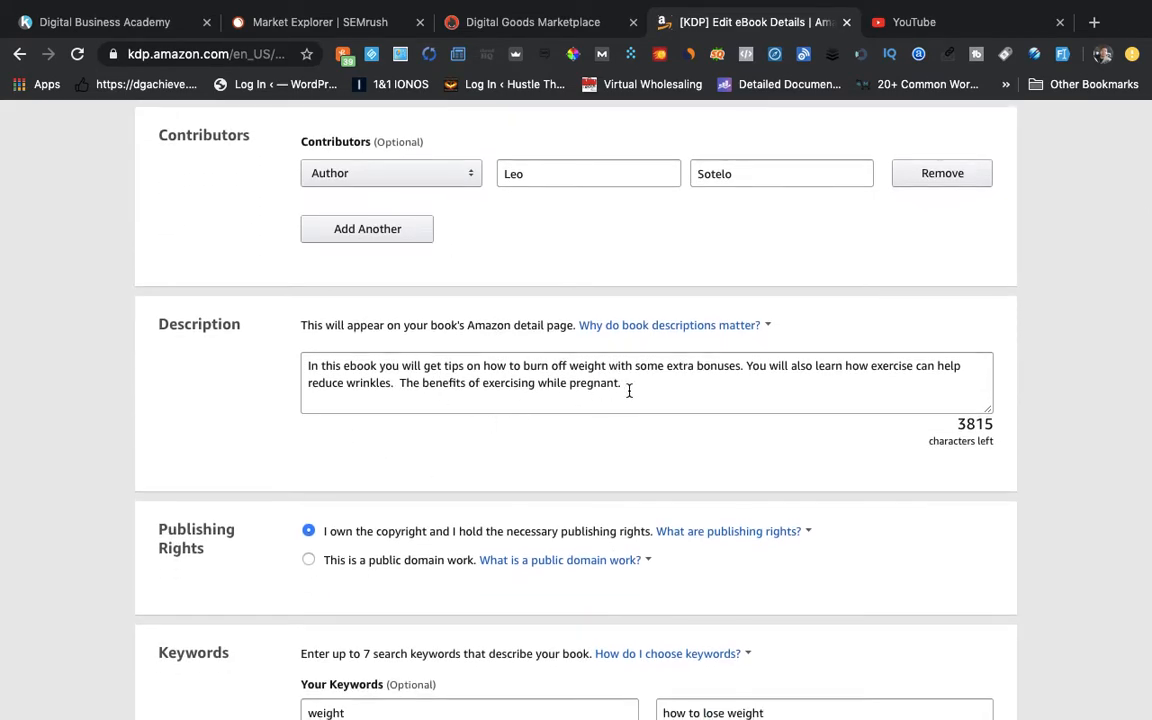
scroll(519, 440, "down", 6)
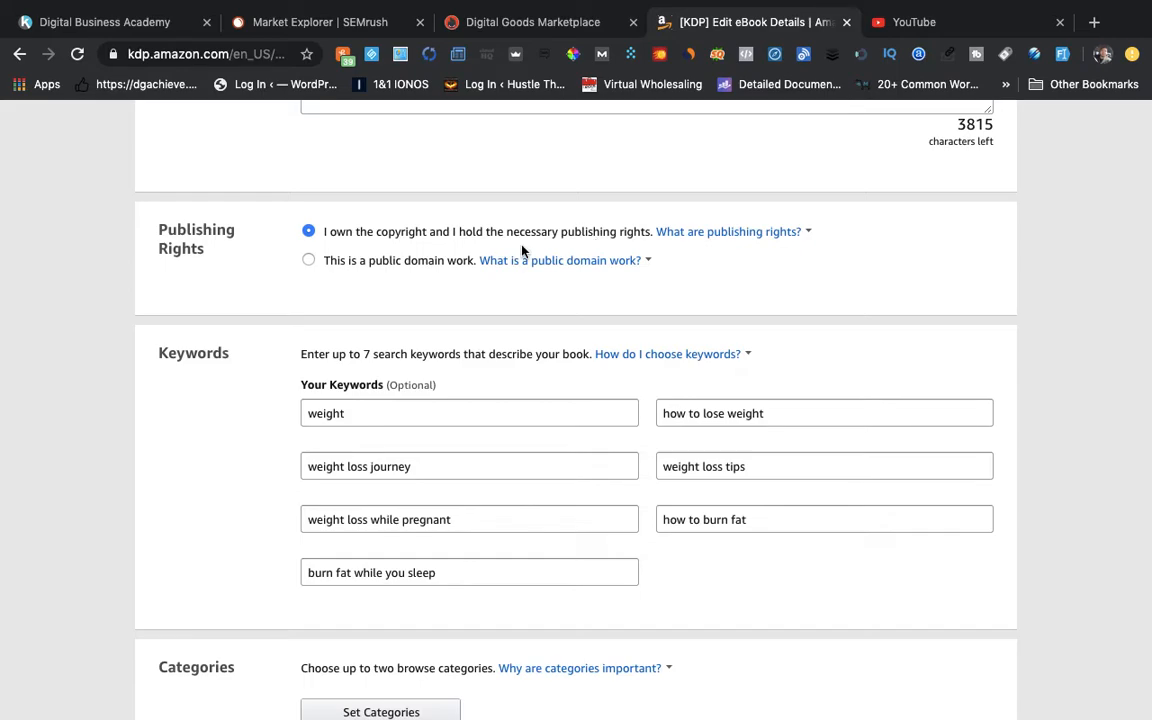
scroll(393, 391, "down", 2)
scroll(393, 391, "down", 1)
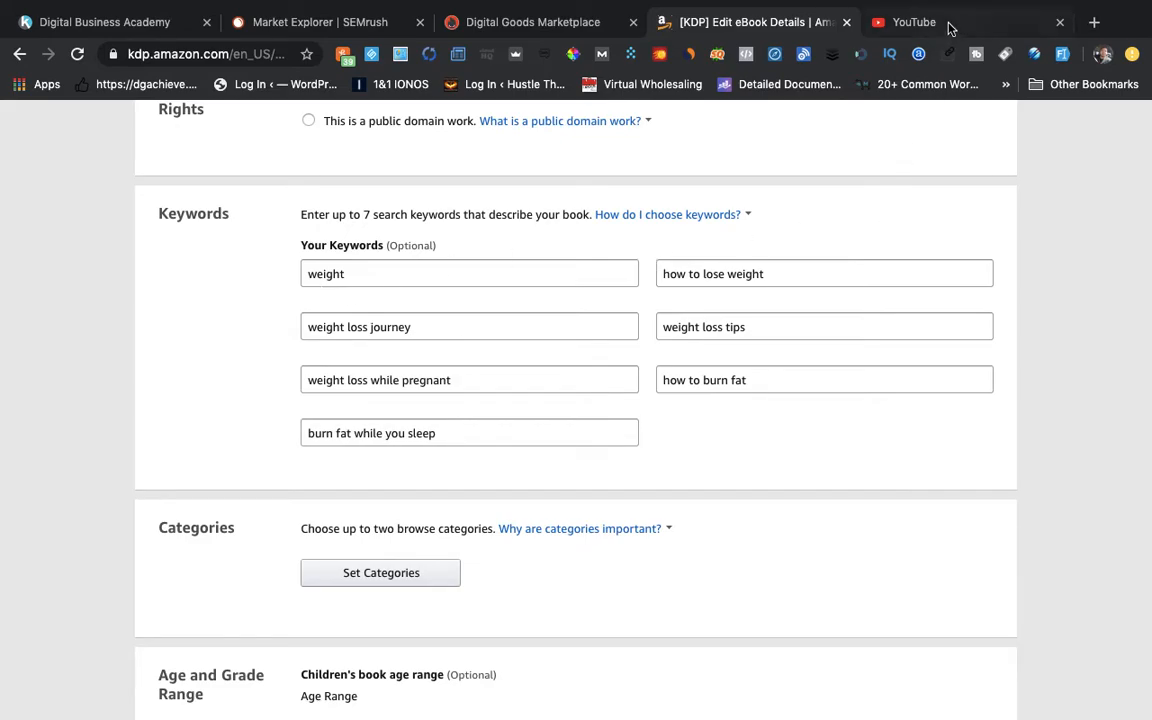
Switch to YouTube and replace the search text with "weight loss" to view keyword suggestions.
left_click(876, 24)
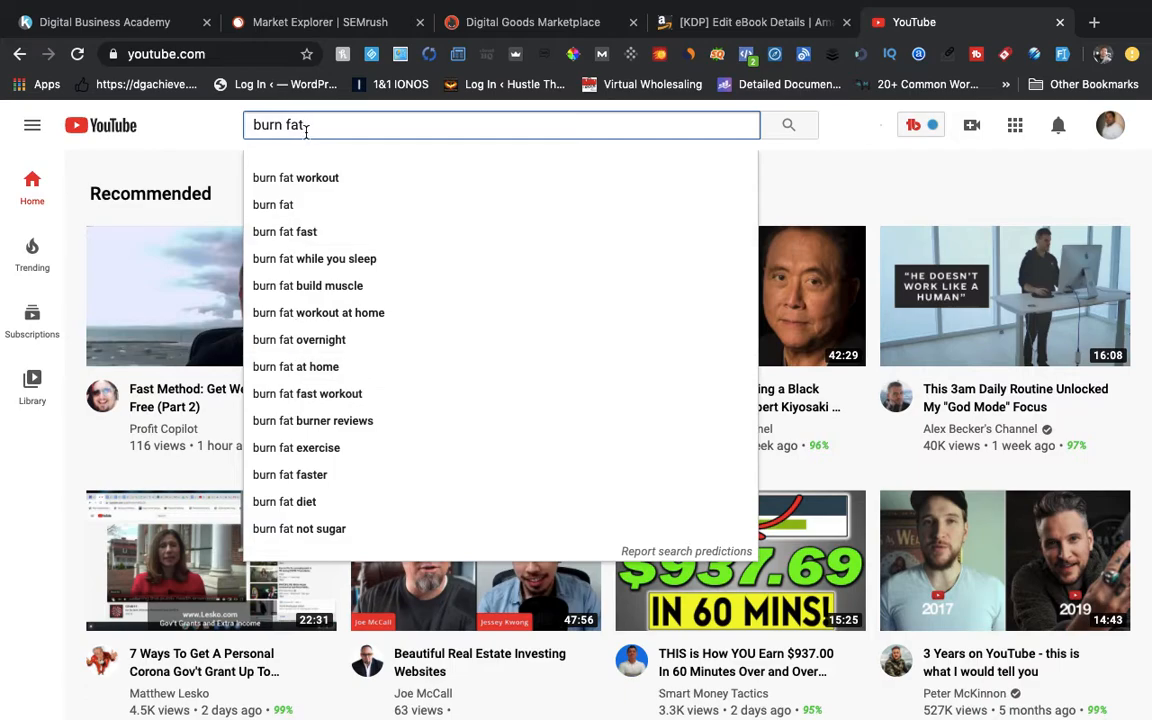
key("BackSpace")
key("BackSpace")
key("BackSpace")
key("BackSpace")
key("BackSpace")
key("BackSpace")
key("BackSpace")
key("BackSpace")
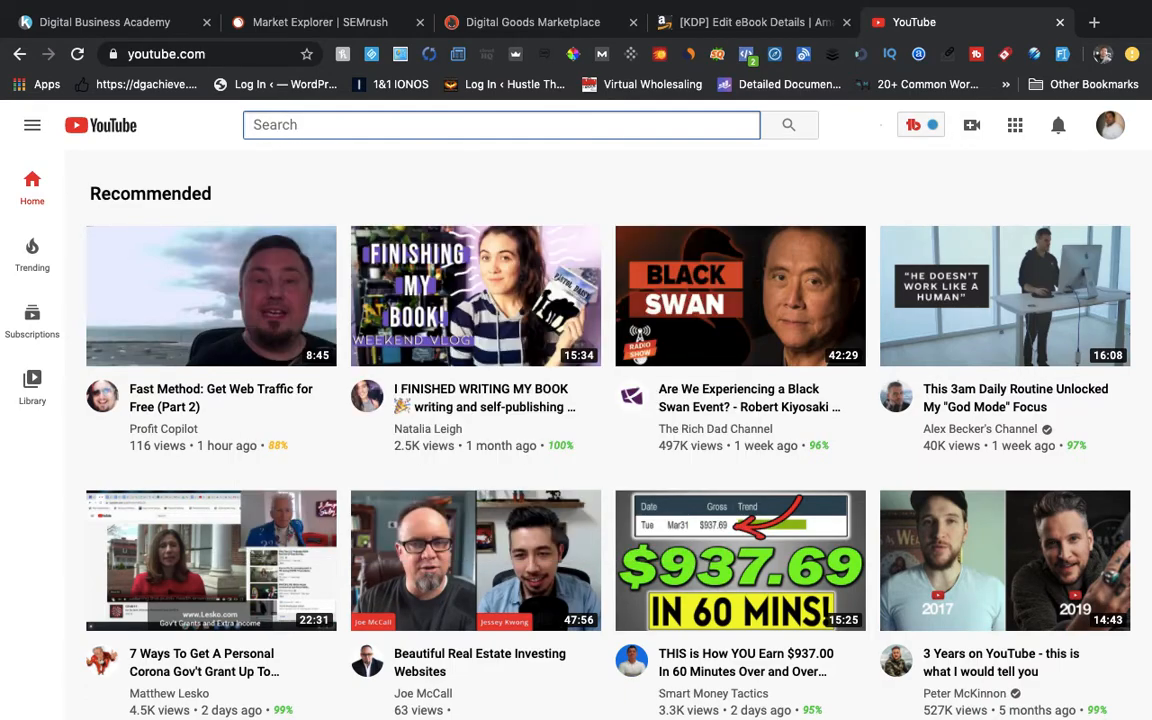
type("wi")
key("BackSpace")
type("e")
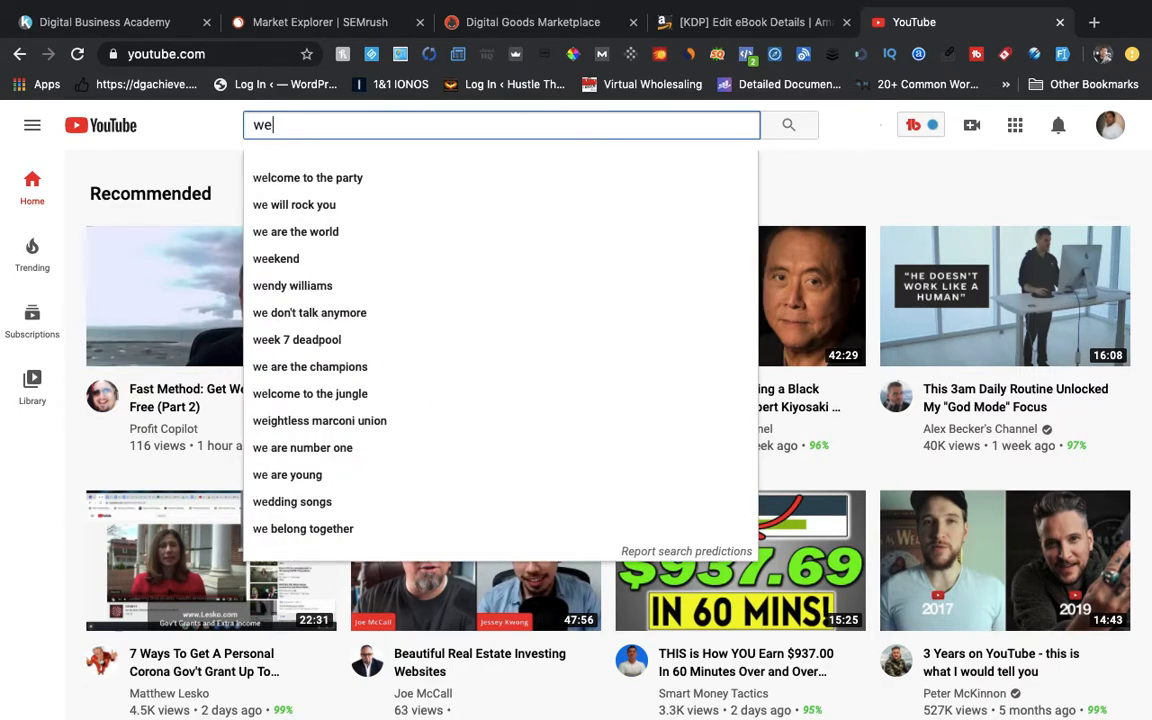
type("ight loss")
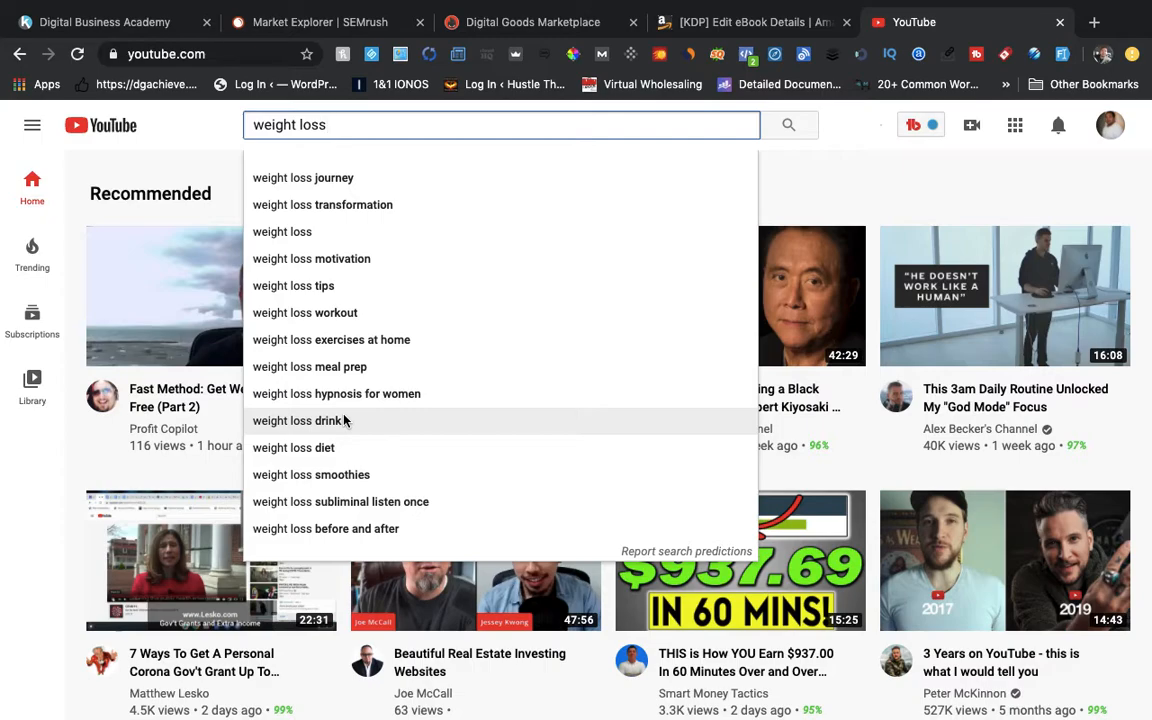
Return to the KDP eBook details, open the category chooser, and expand Education & Reference down to Education.
left_click(708, 30)
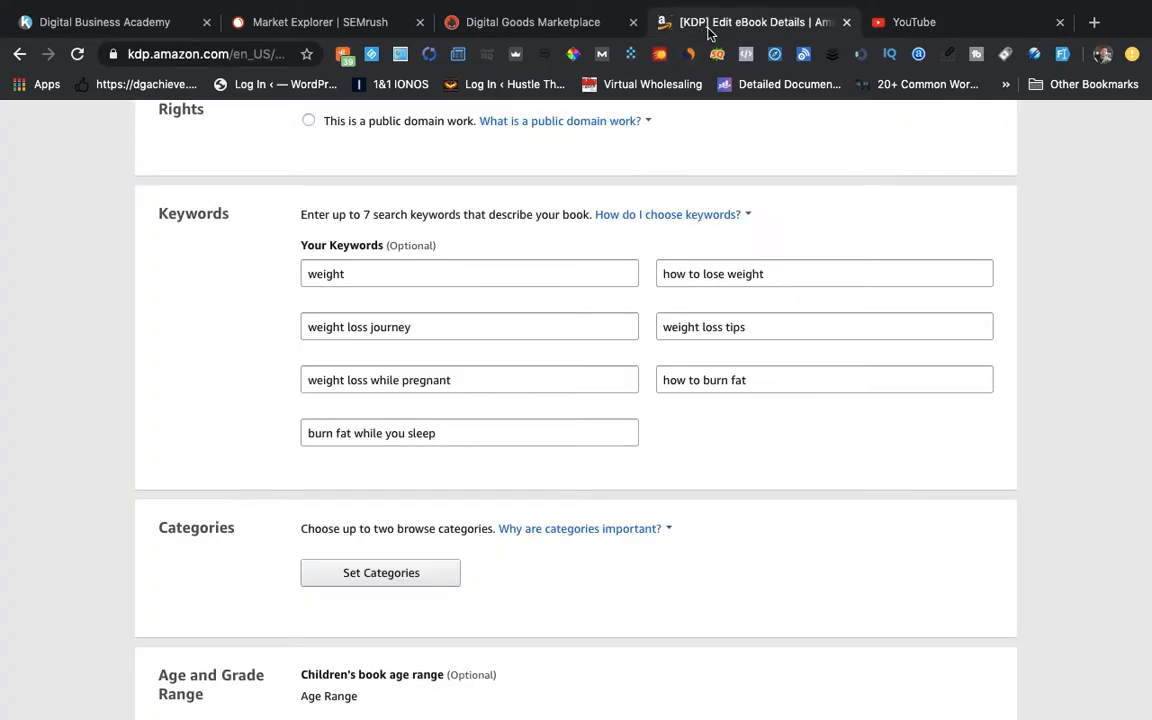
scroll(385, 411, "down", 3)
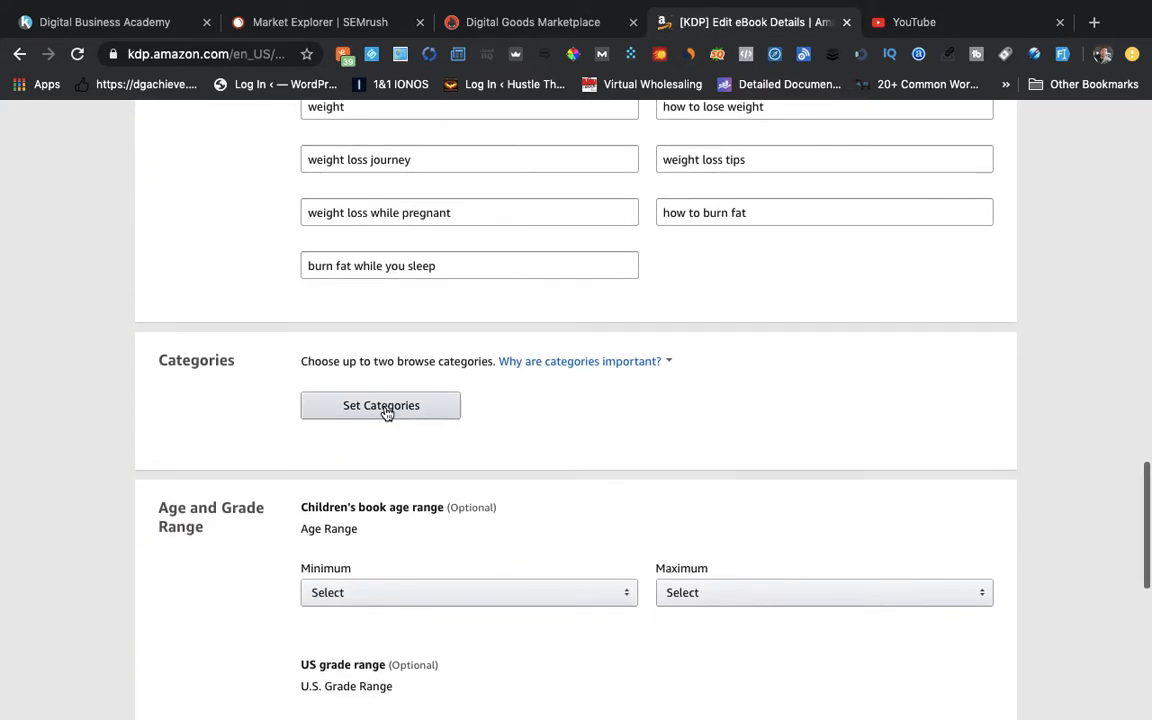
left_click(399, 413)
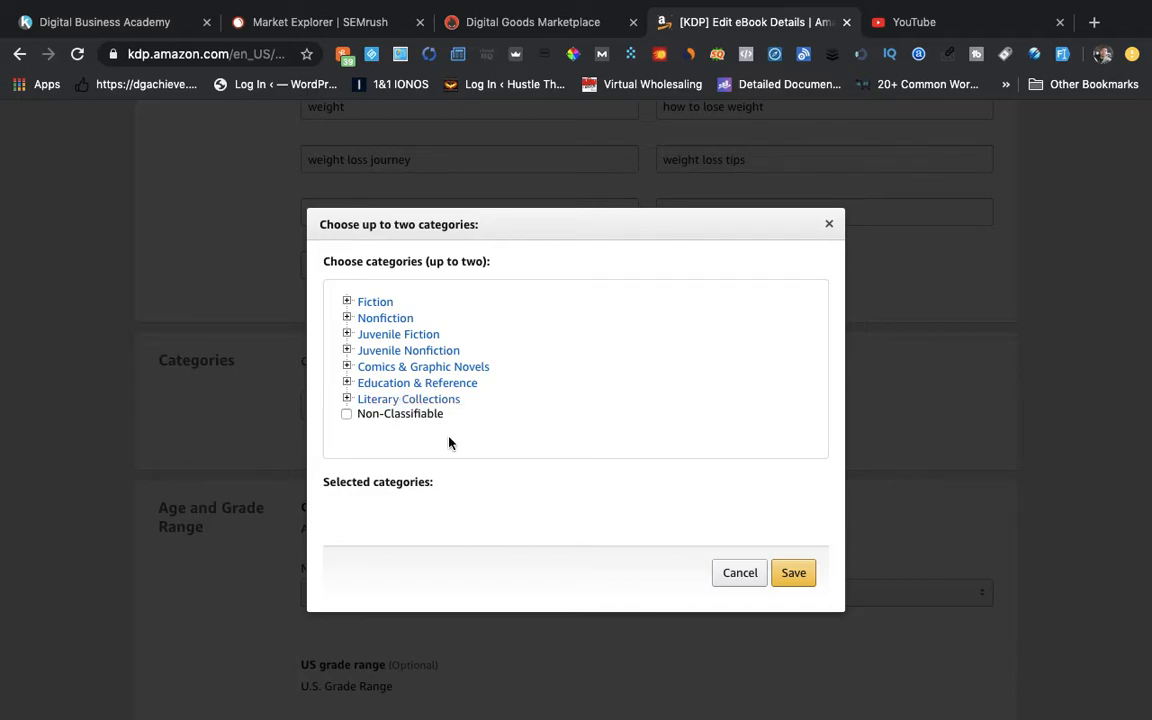
left_click(381, 388)
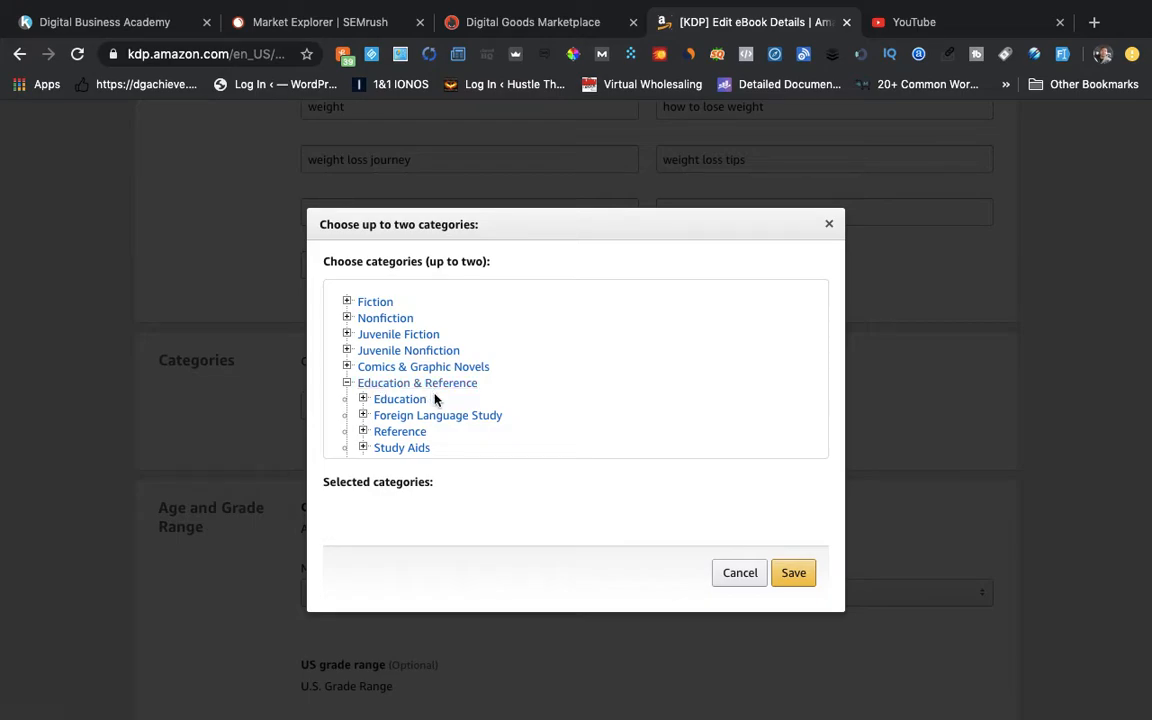
scroll(400, 405, "down", 1)
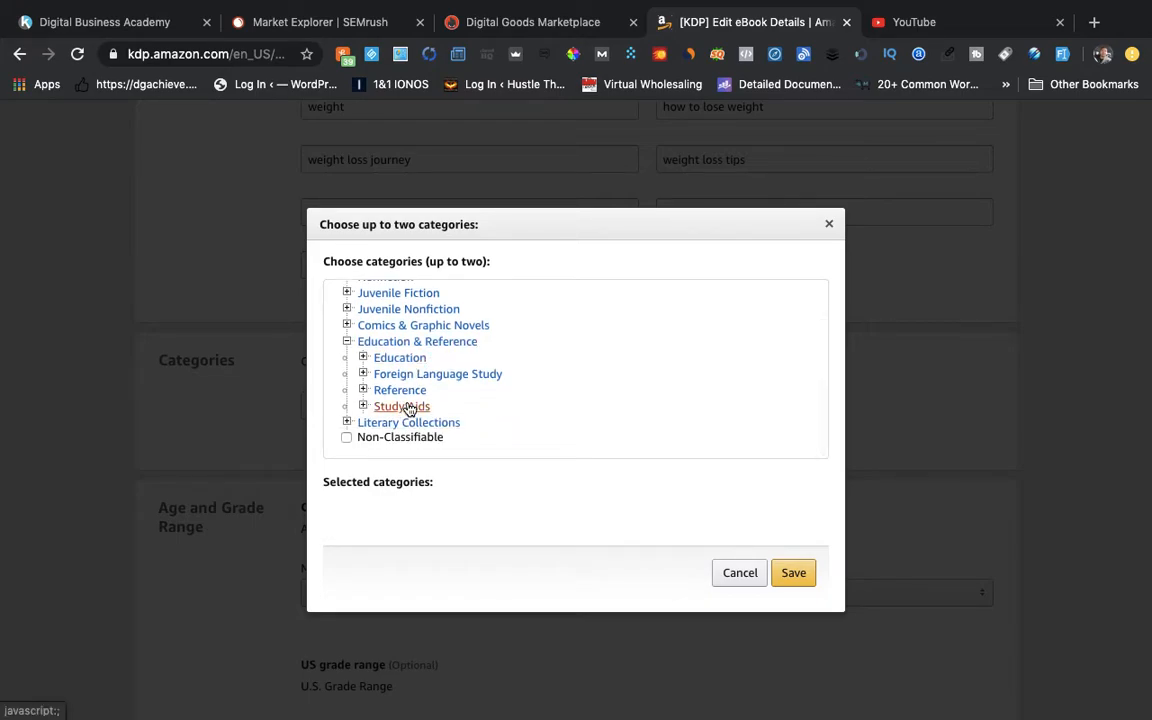
left_click(400, 364)
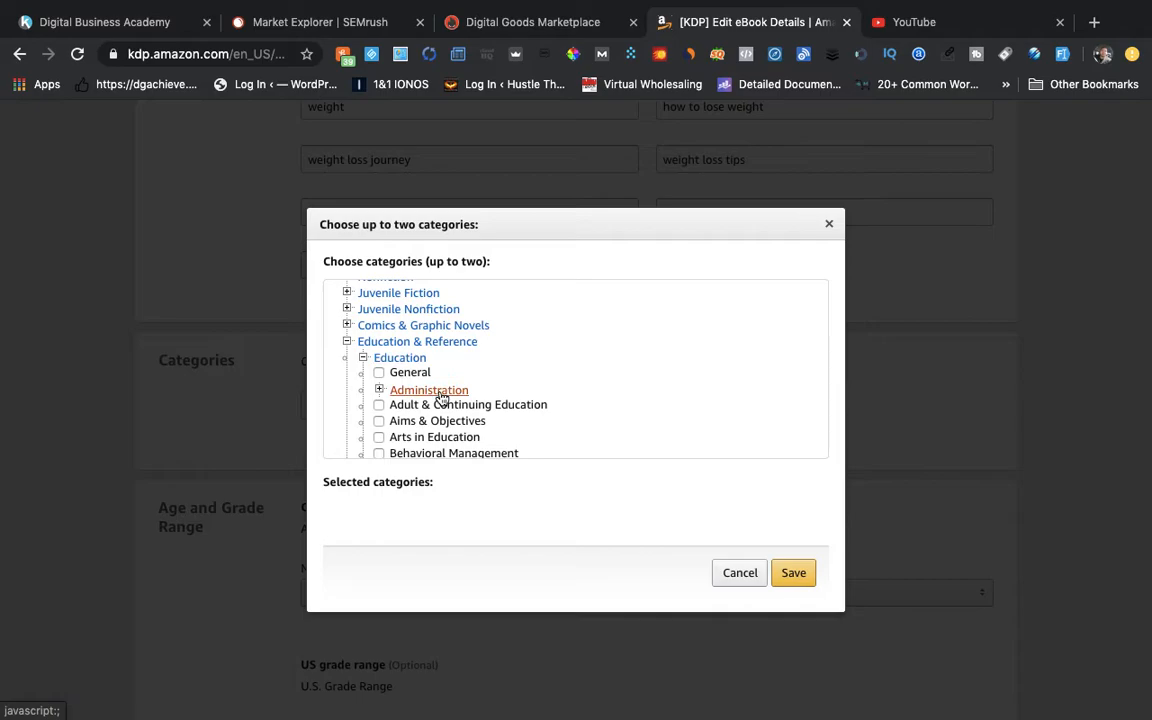
Look through the Education subcategories to the end of the category list, dismissing the documentconverter.app notification.
scroll(442, 400, "down", 1)
scroll(442, 400, "down", 4)
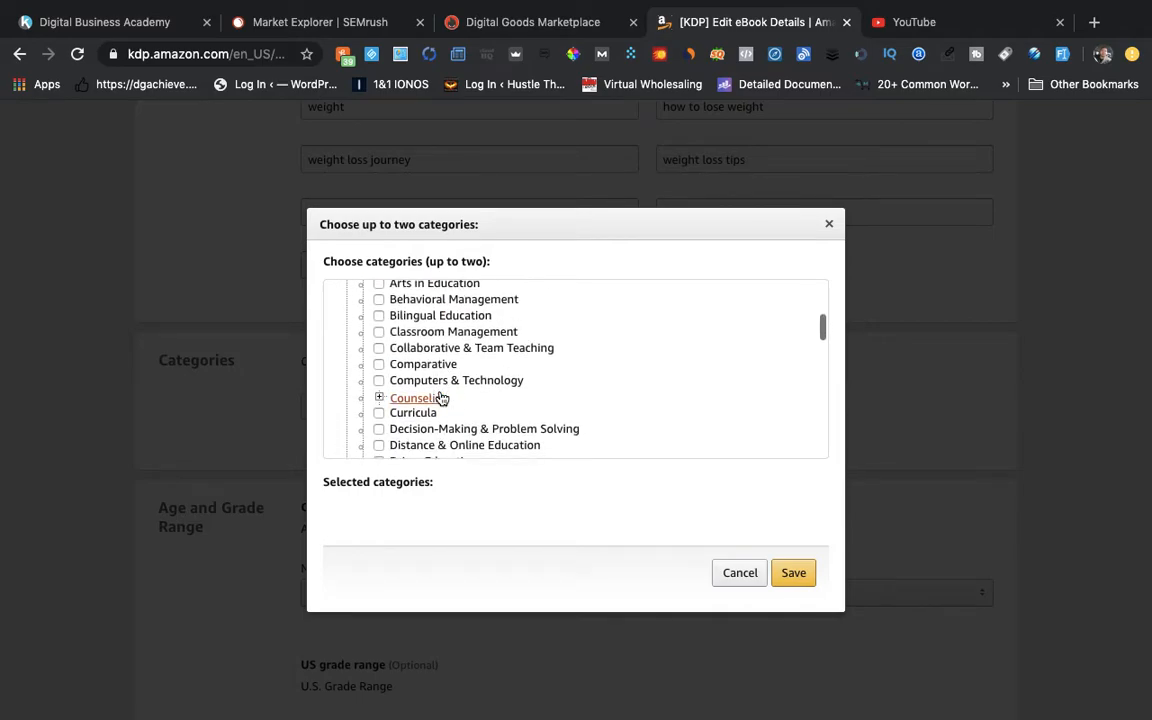
scroll(442, 398, "down", 3)
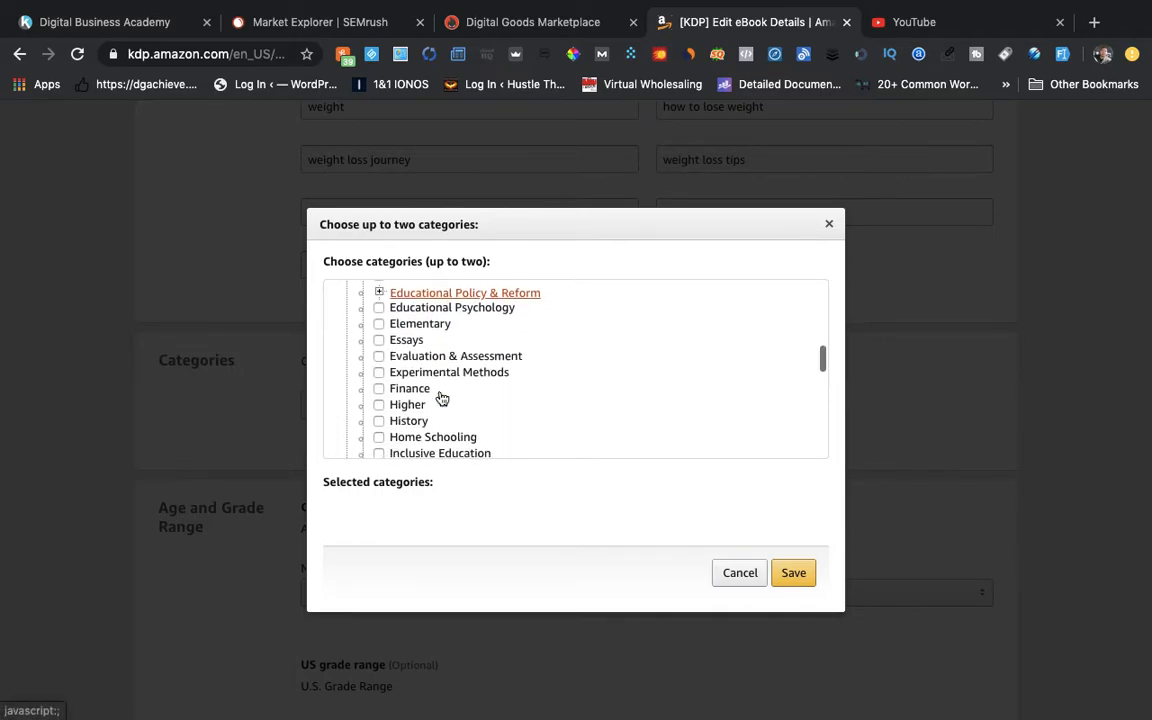
scroll(440, 398, "down", 3)
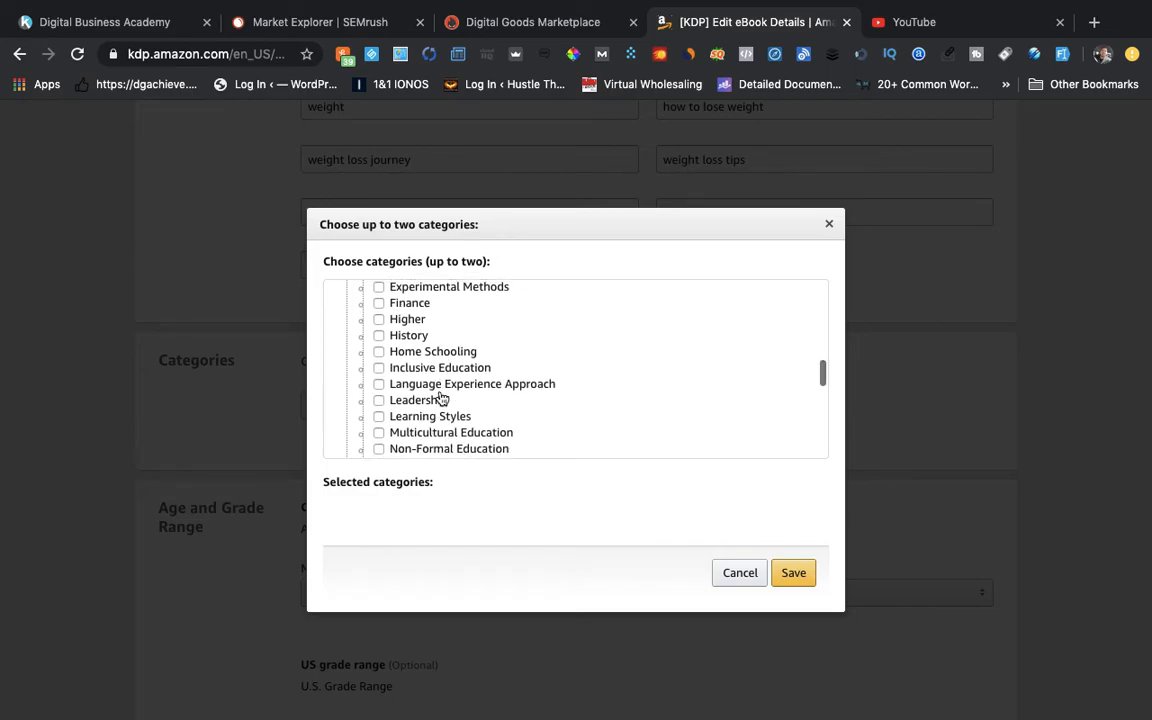
scroll(441, 396, "down", 2)
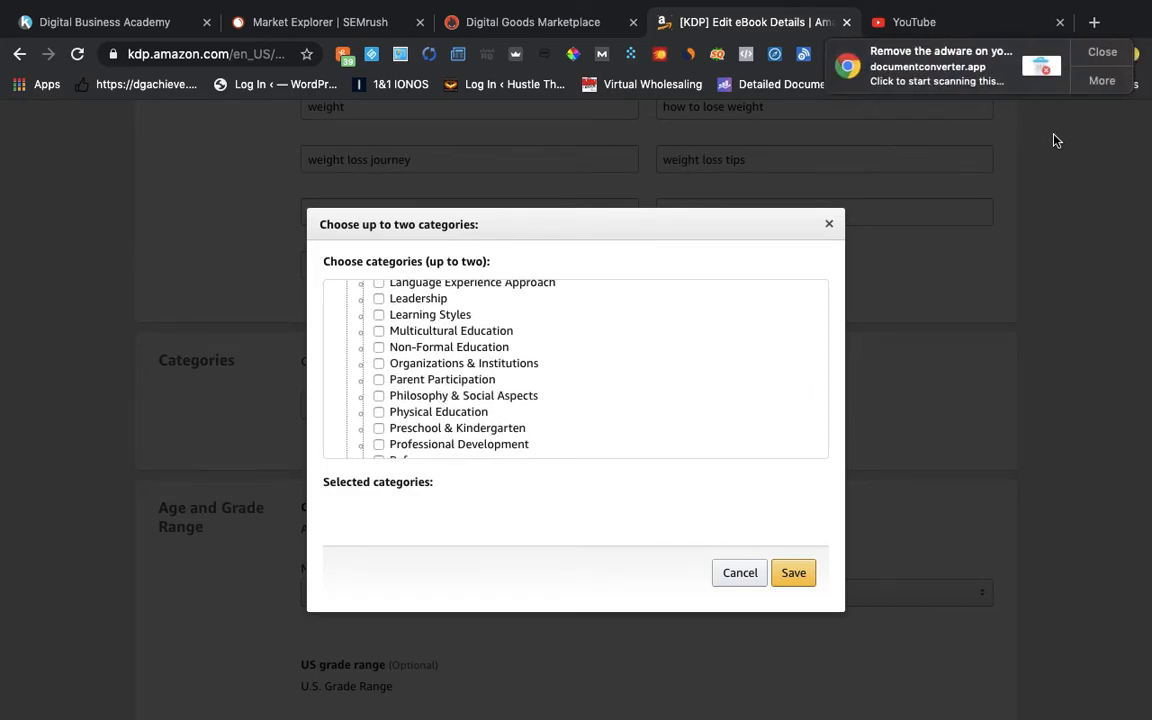
left_click(1104, 52)
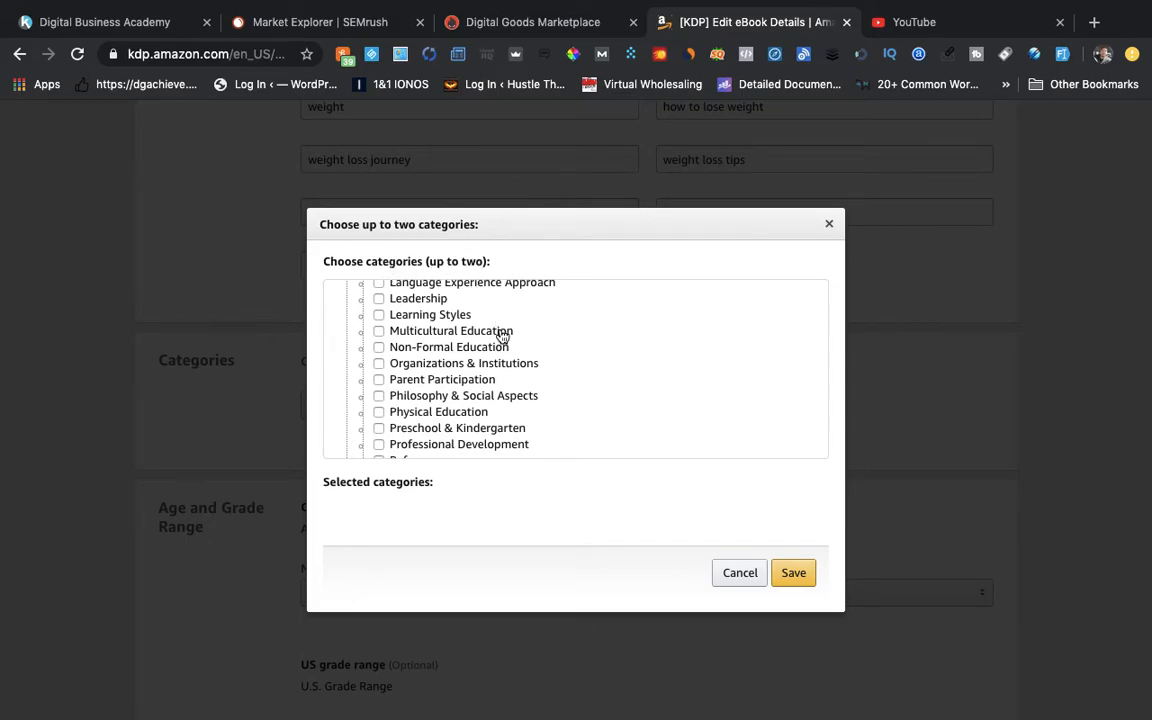
scroll(452, 388, "down", 5)
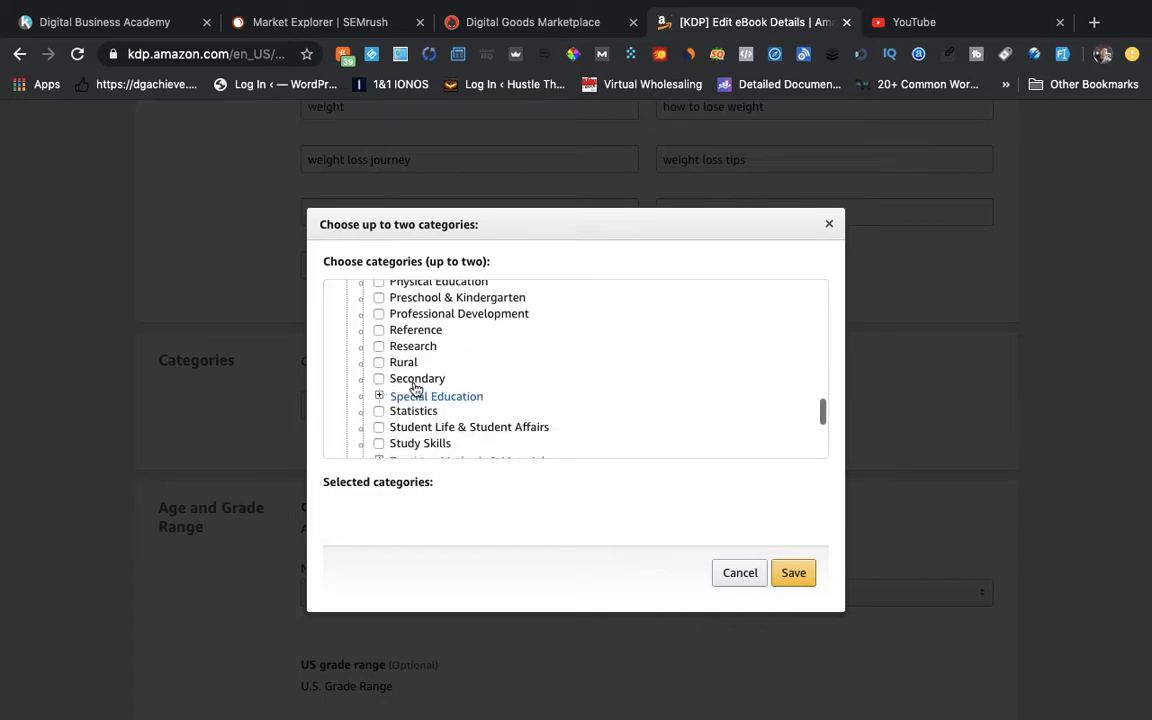
scroll(415, 388, "down", 4)
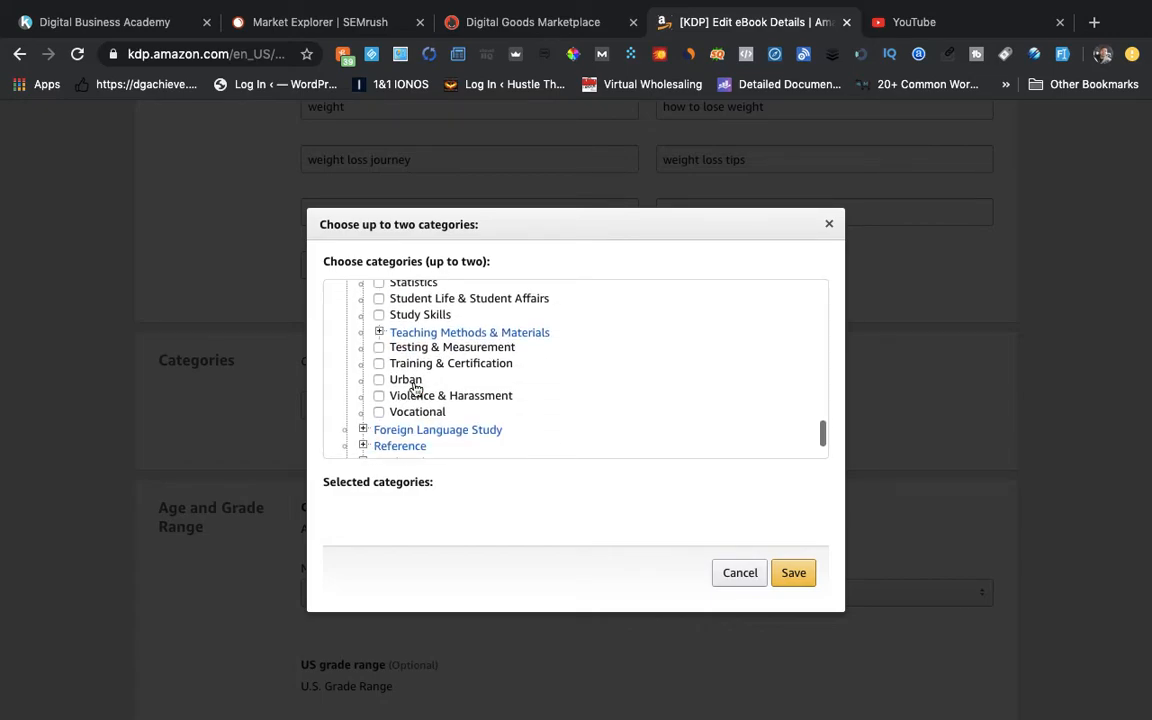
scroll(415, 388, "up", 4)
scroll(415, 388, "down", 5)
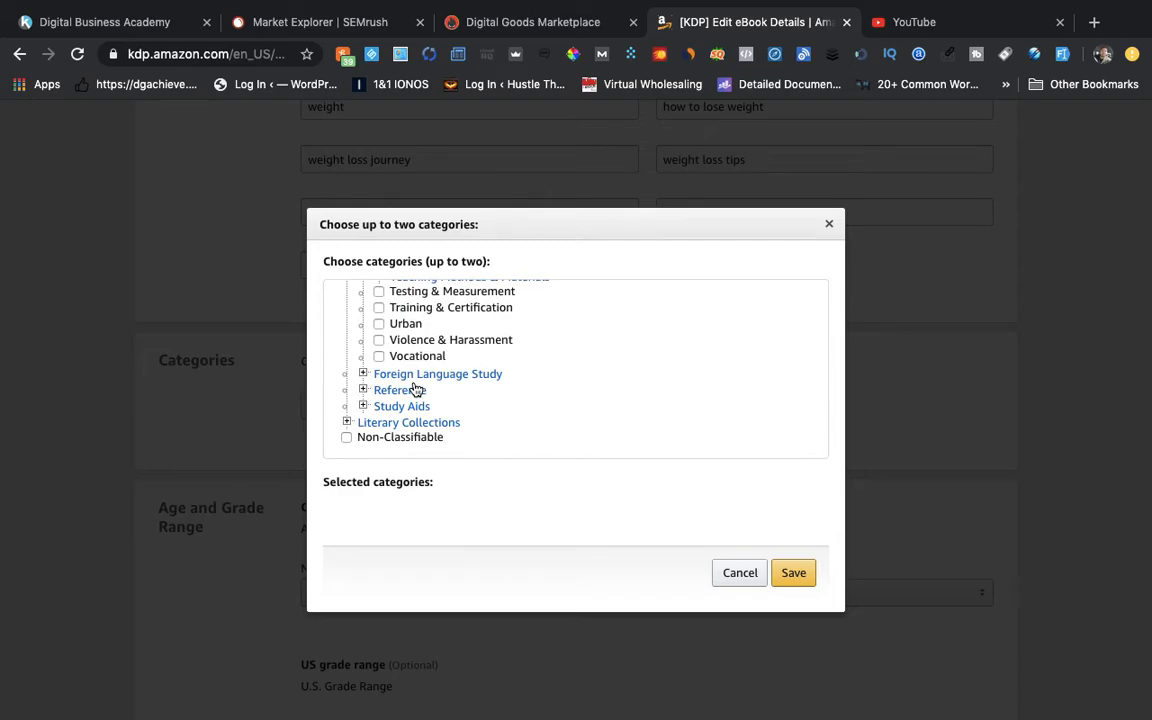
Look through the Education subcategories again, from General to Vocational, and collapse the Education branch.
scroll(415, 388, "up", 4)
scroll(415, 388, "up", 5)
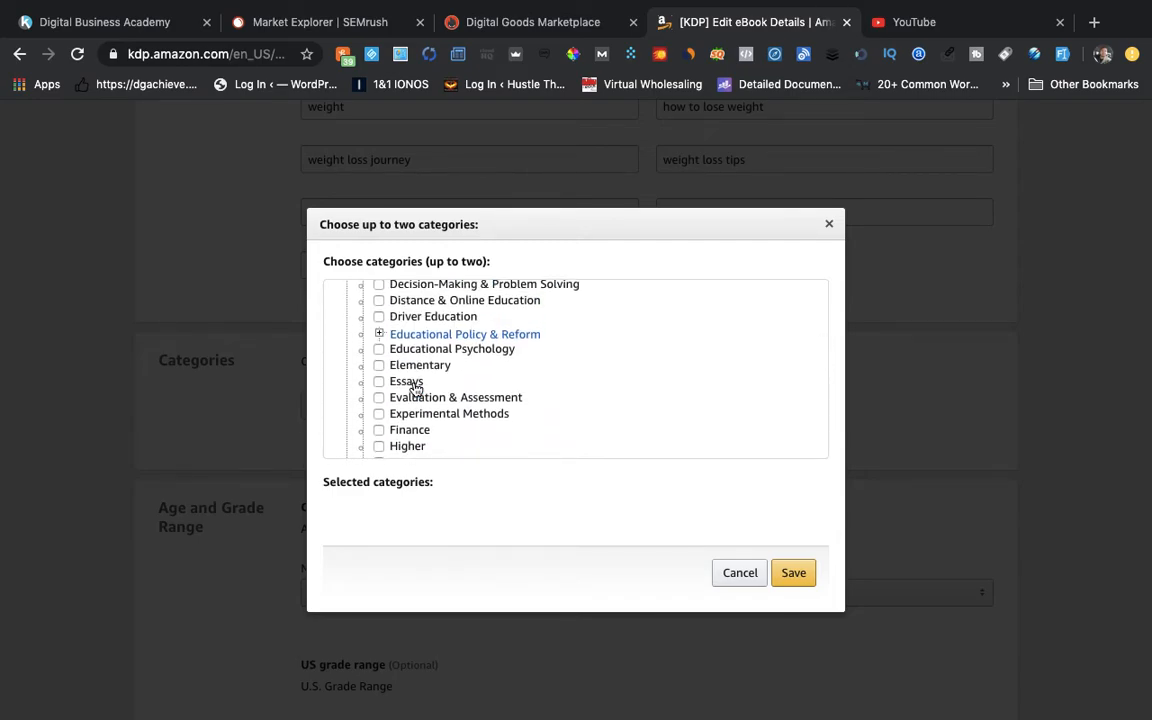
scroll(415, 388, "up", 5)
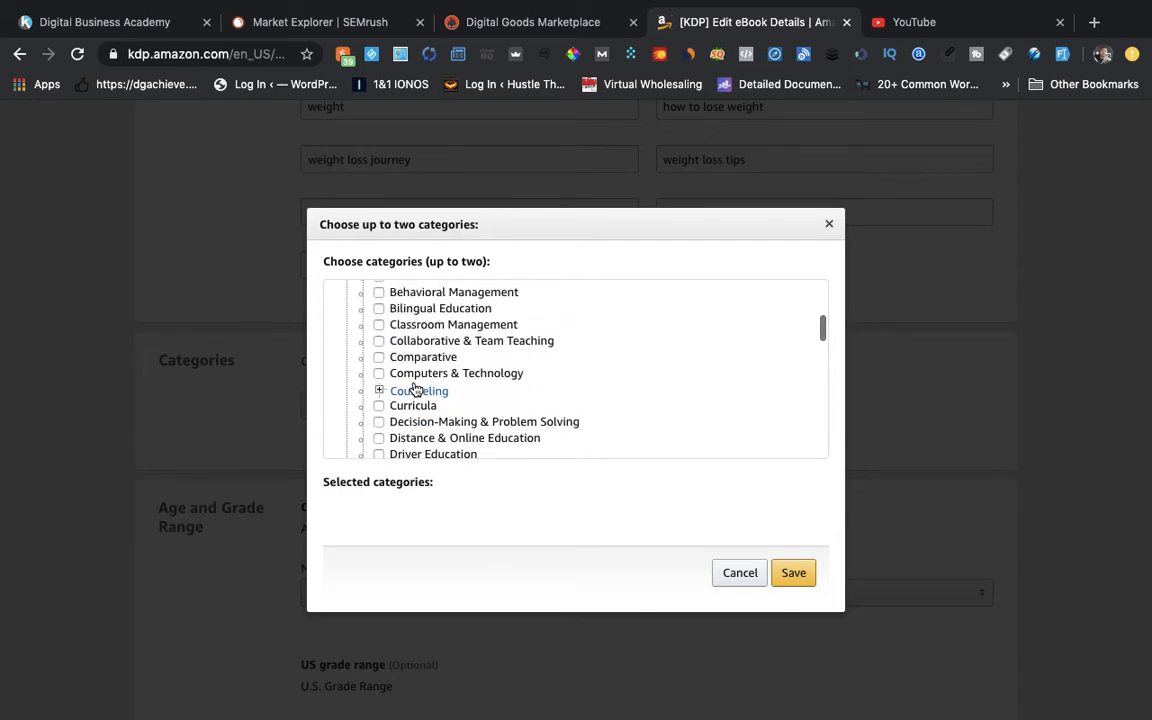
scroll(415, 388, "up", 4)
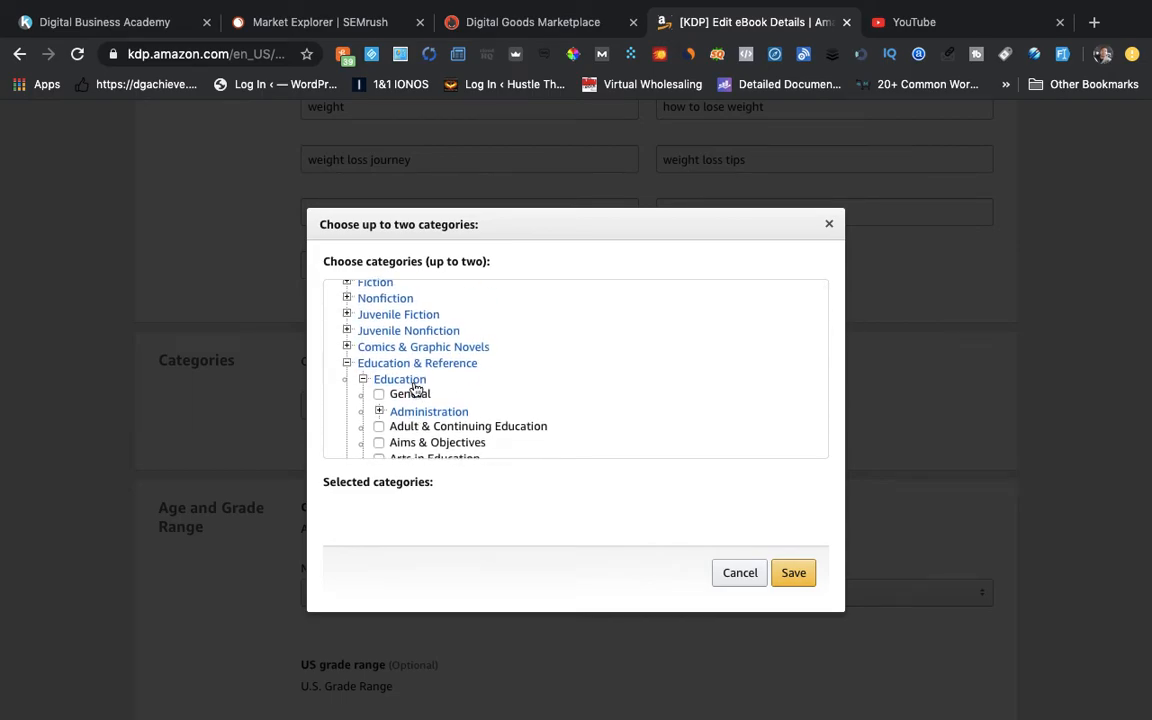
scroll(415, 388, "down", 3)
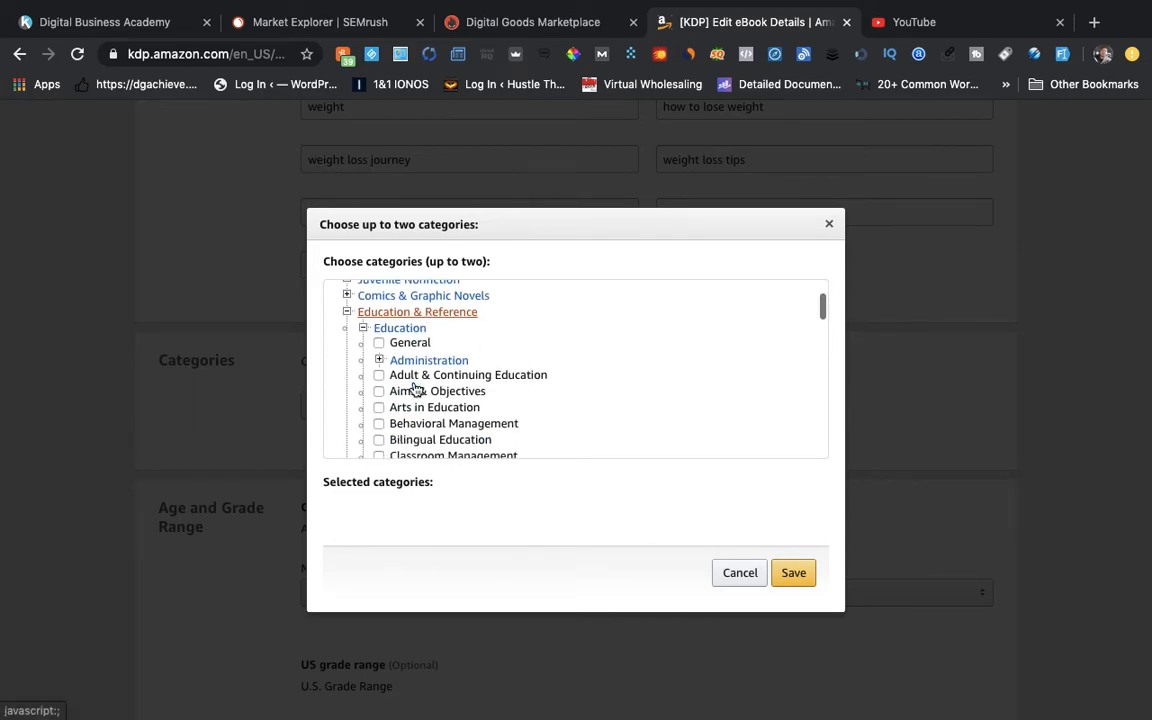
scroll(415, 388, "down", 1)
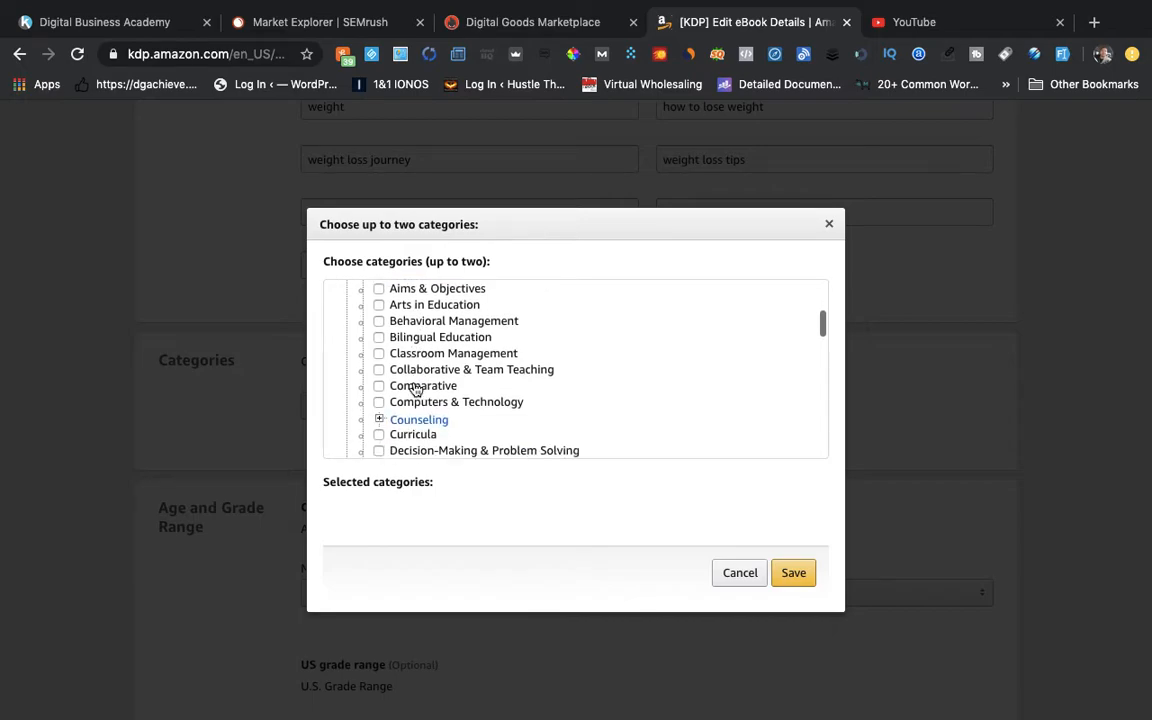
scroll(415, 388, "down", 2)
scroll(415, 388, "down", 3)
scroll(415, 388, "down", 3)
scroll(415, 388, "down", 4)
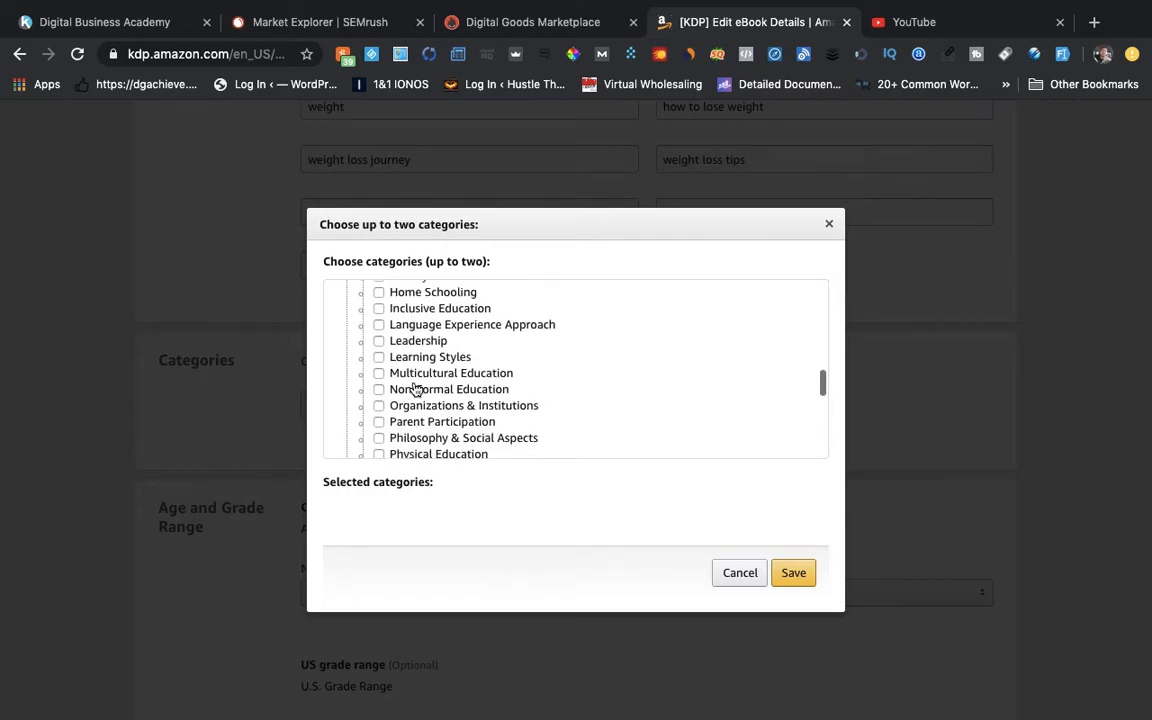
scroll(415, 388, "down", 4)
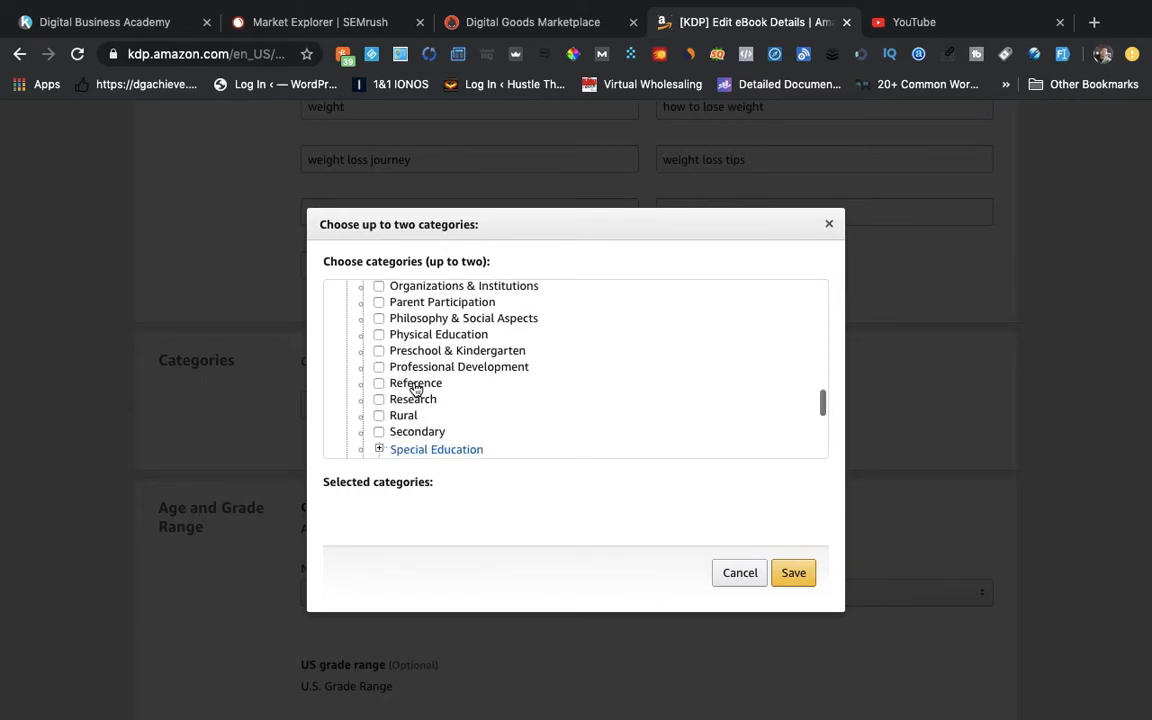
scroll(415, 389, "down", 3)
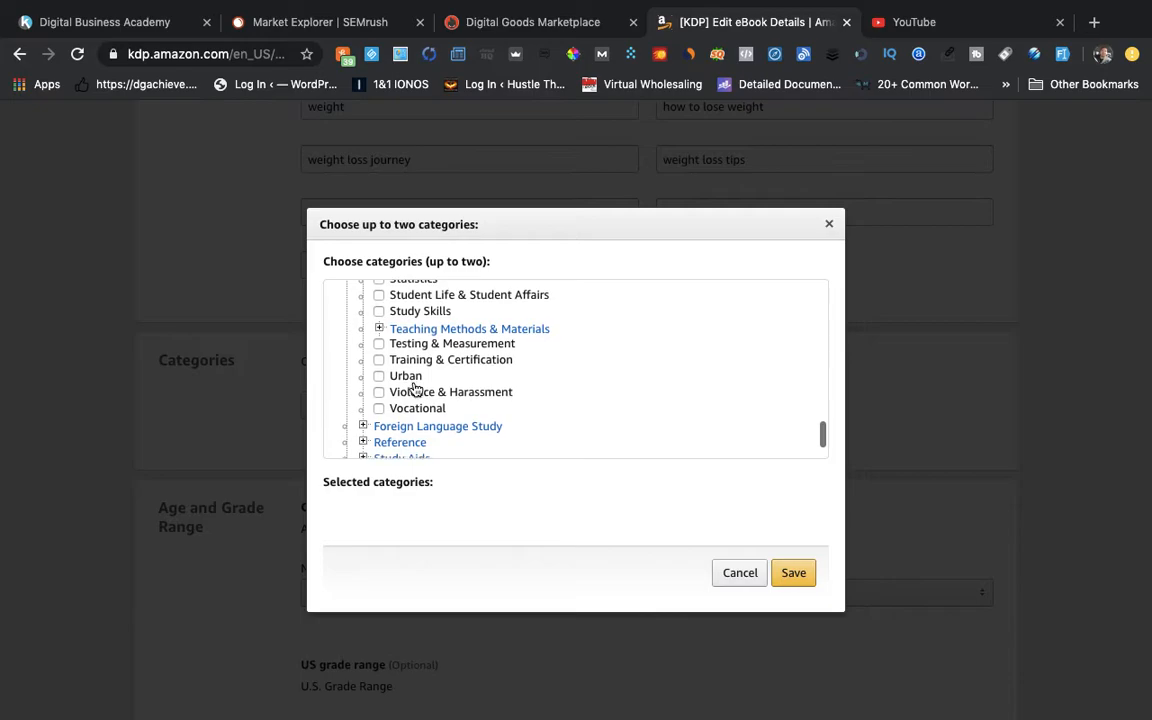
scroll(415, 389, "up", 5)
scroll(415, 388, "up", 10)
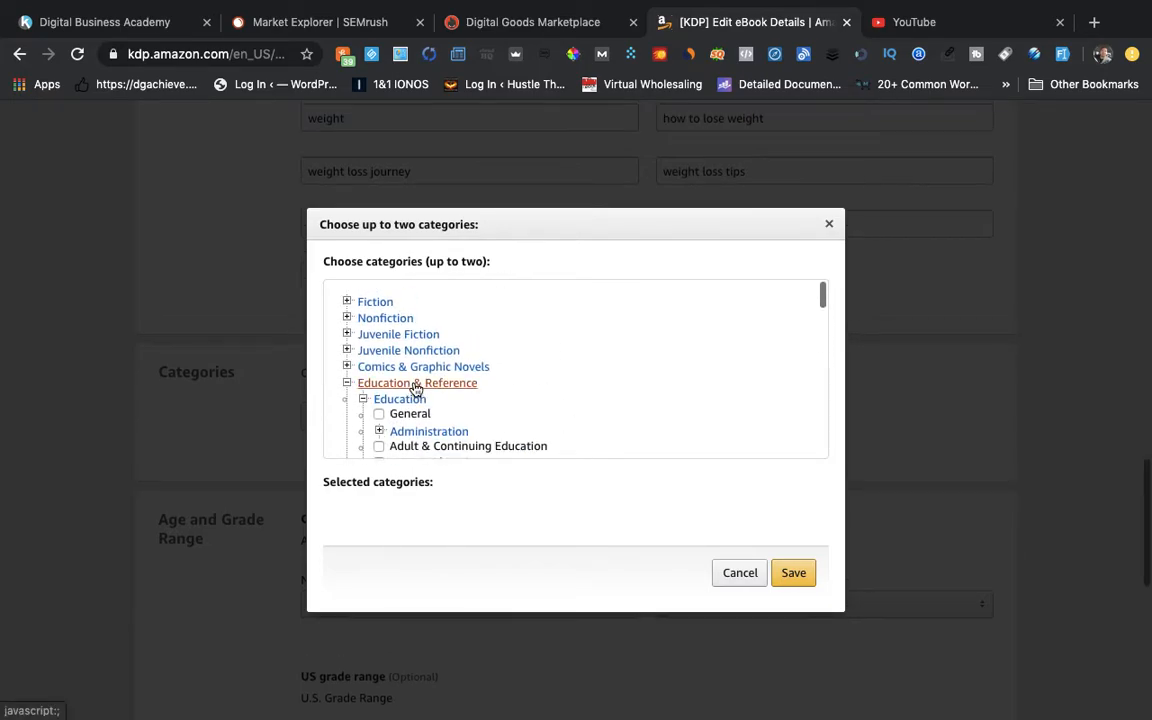
left_click(363, 399)
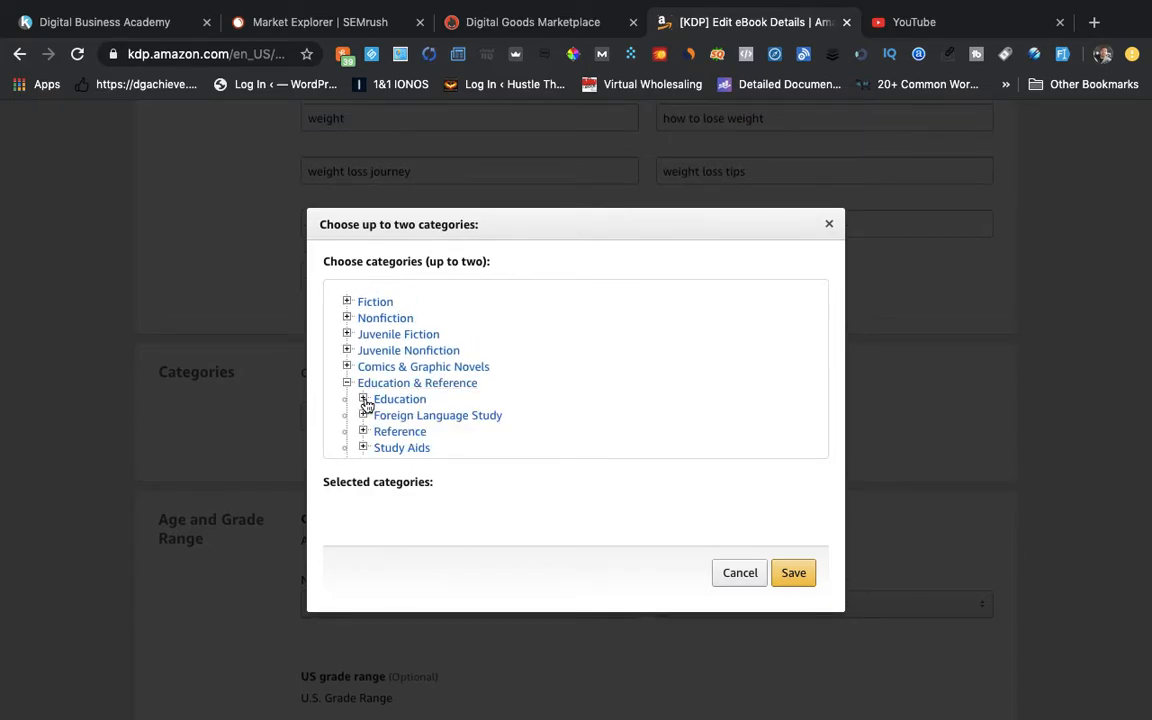
Expand Study Aids under Education & Reference, look through its subcategories, and collapse the branch again.
scroll(455, 428, "down", 2)
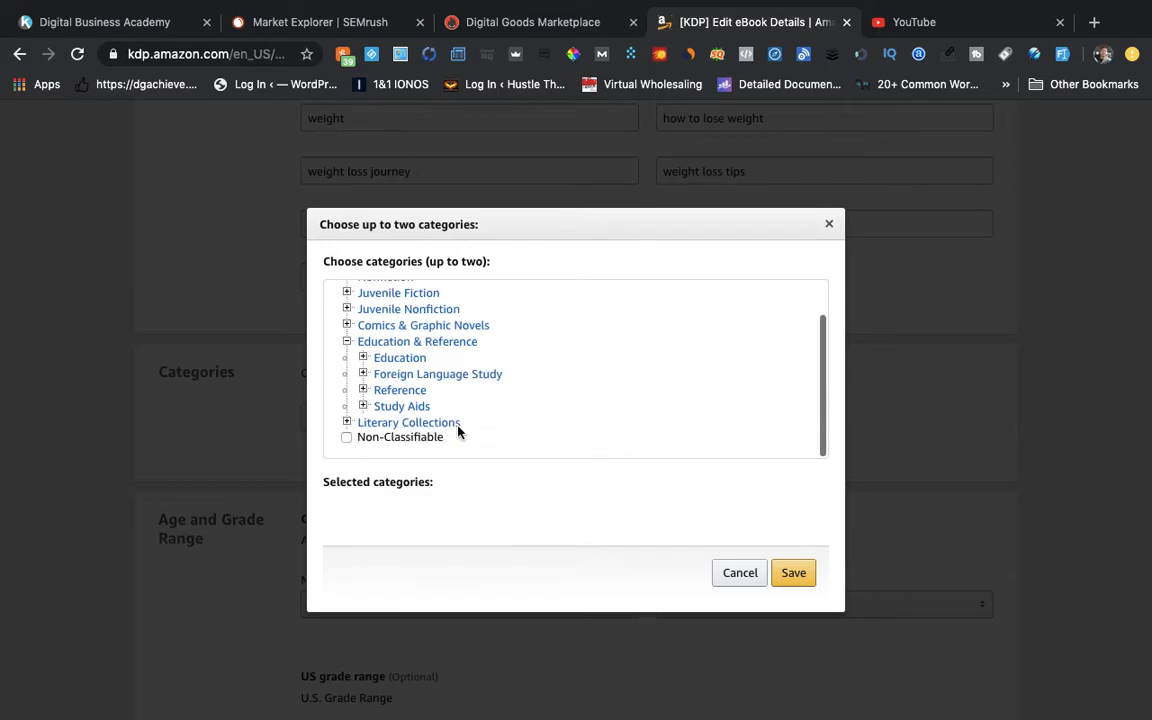
scroll(419, 309, "up", 2)
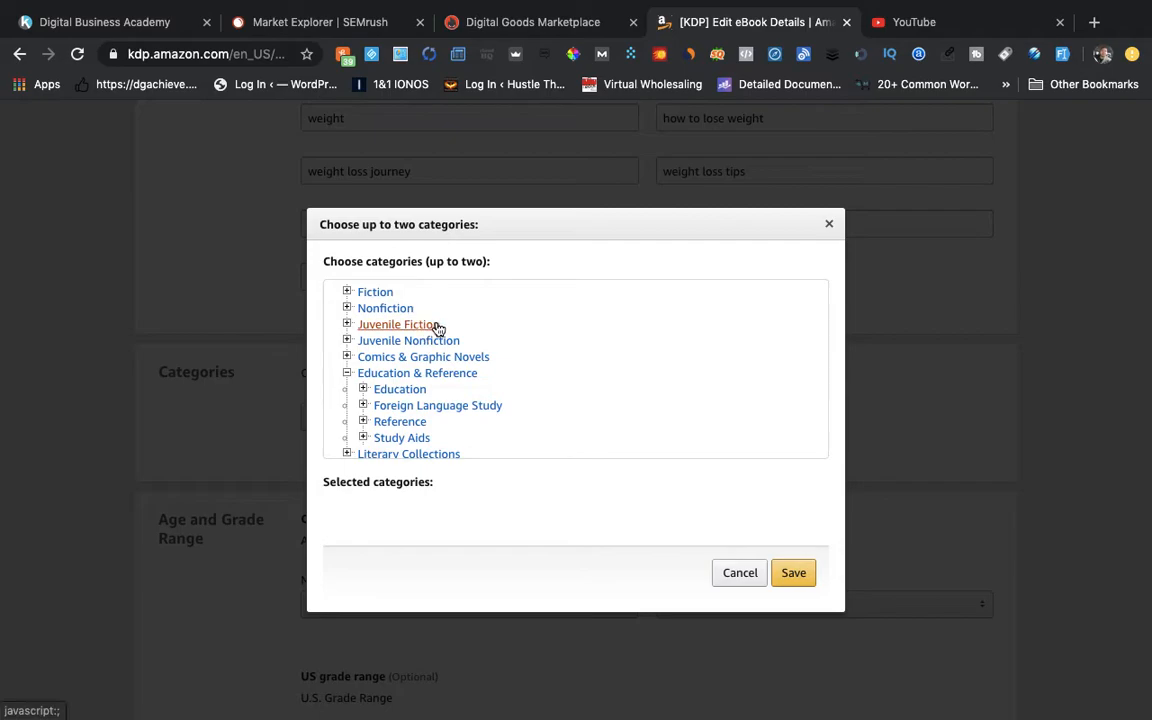
scroll(437, 368, "down", 2)
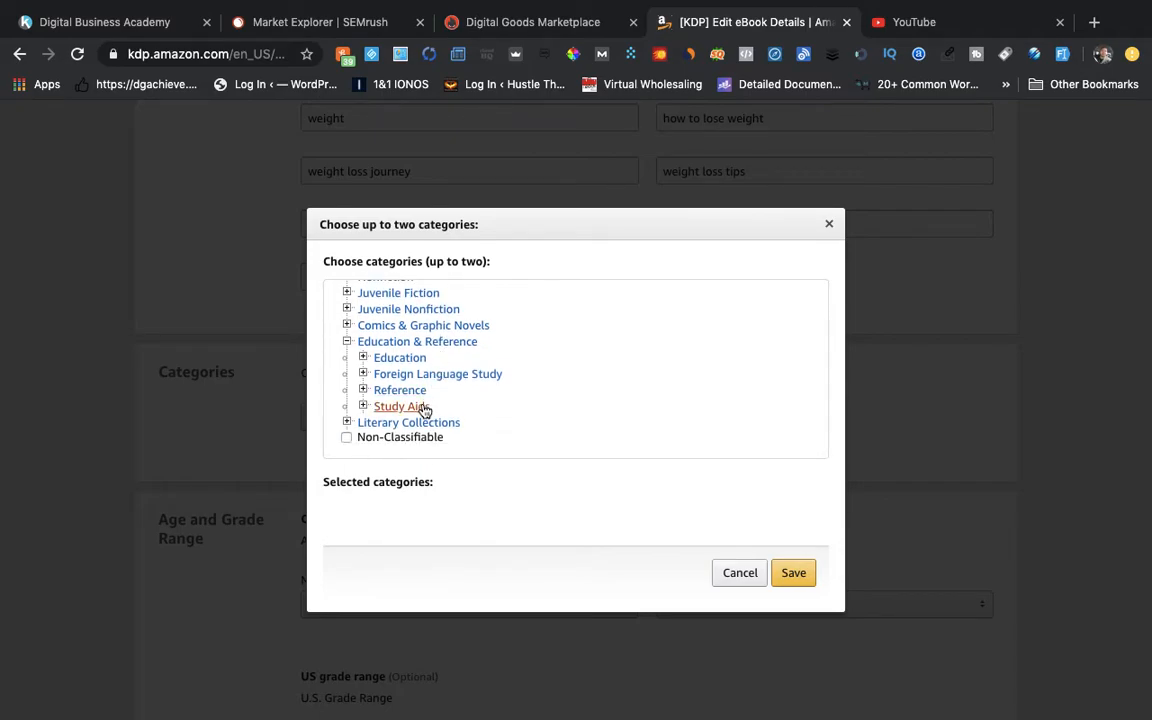
left_click(408, 409)
scroll(411, 415, "down", 4)
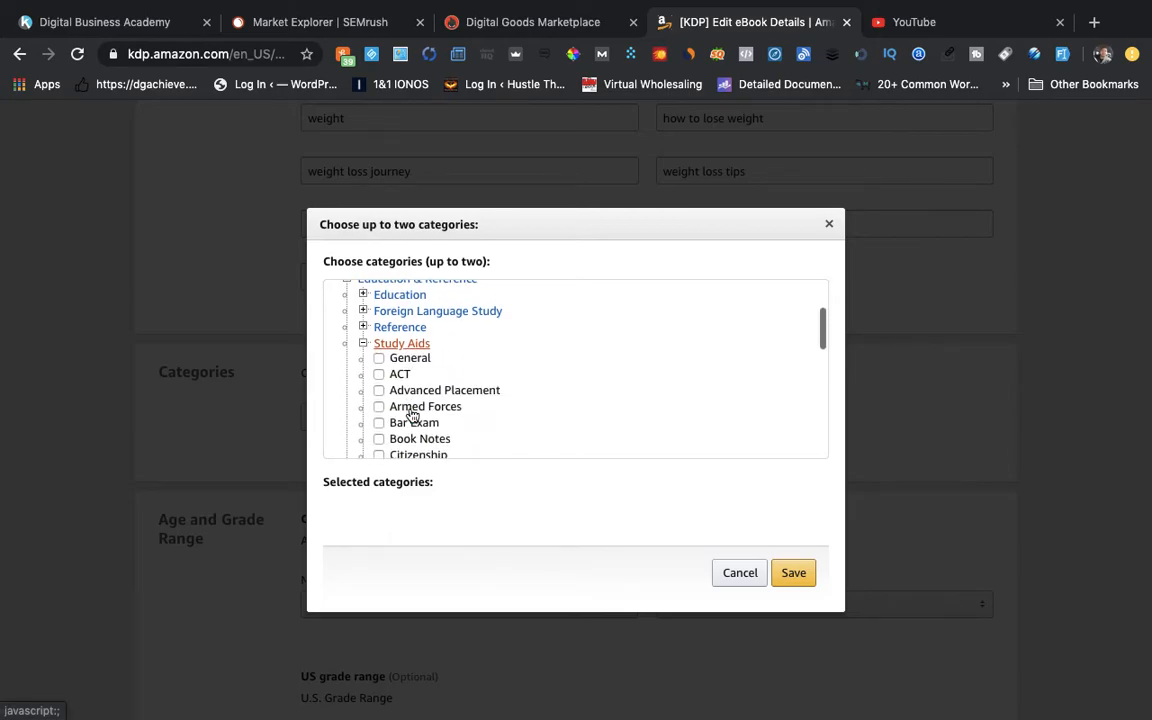
scroll(411, 415, "down", 5)
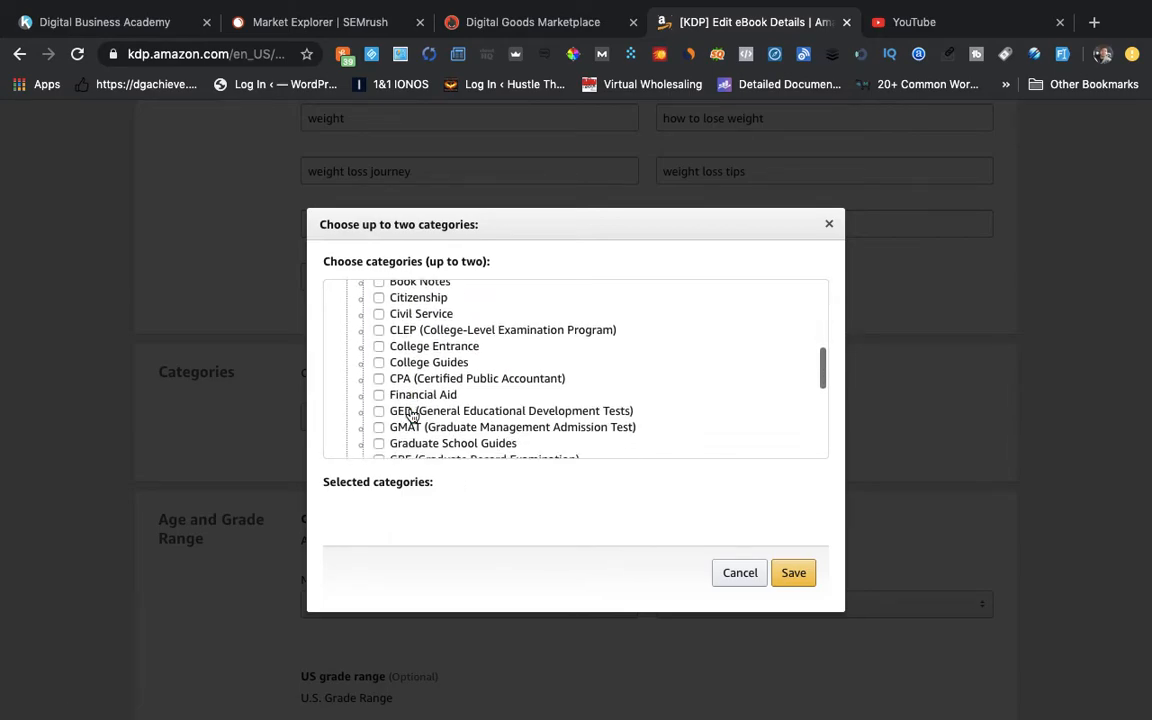
scroll(411, 415, "down", 5)
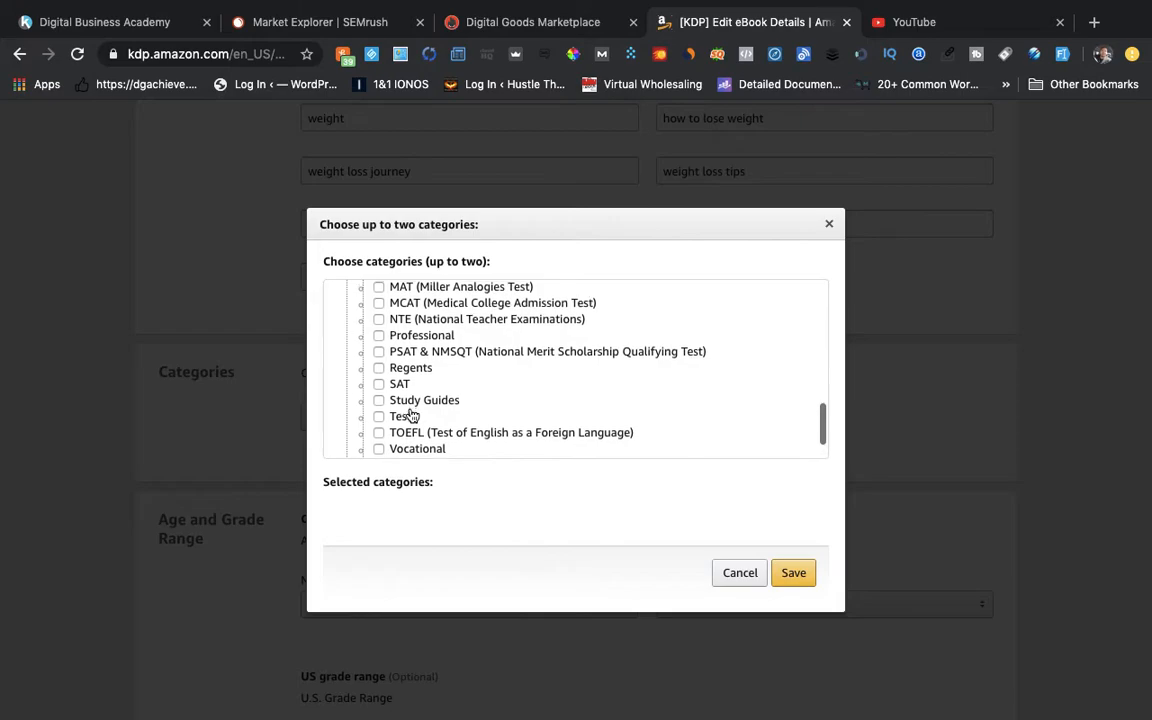
scroll(411, 415, "up", 12)
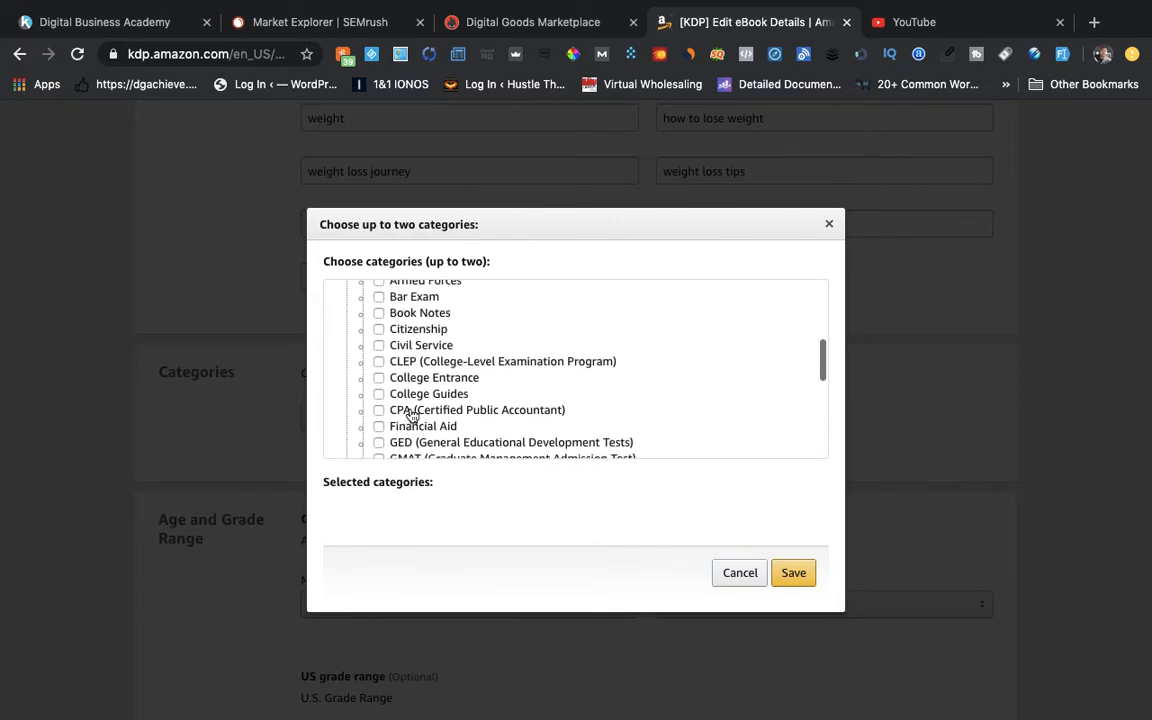
scroll(411, 415, "up", 2)
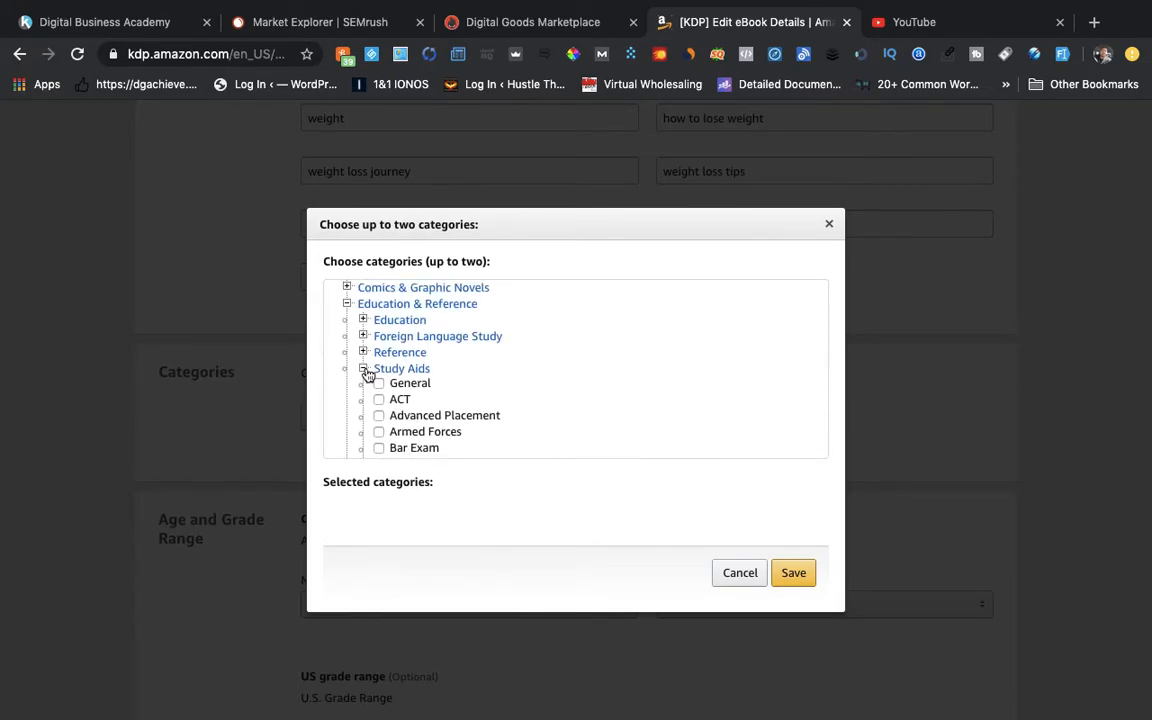
left_click(364, 369)
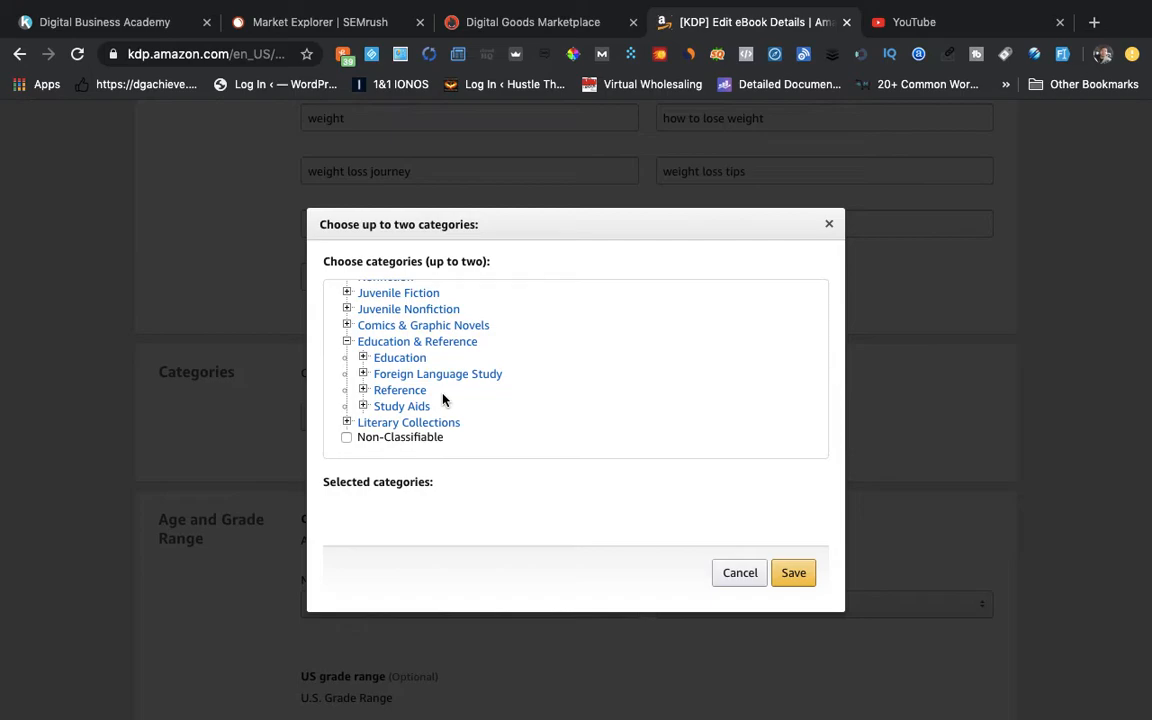
Expand the Nonfiction category and look through its first subcategories.
scroll(443, 400, "up", 1)
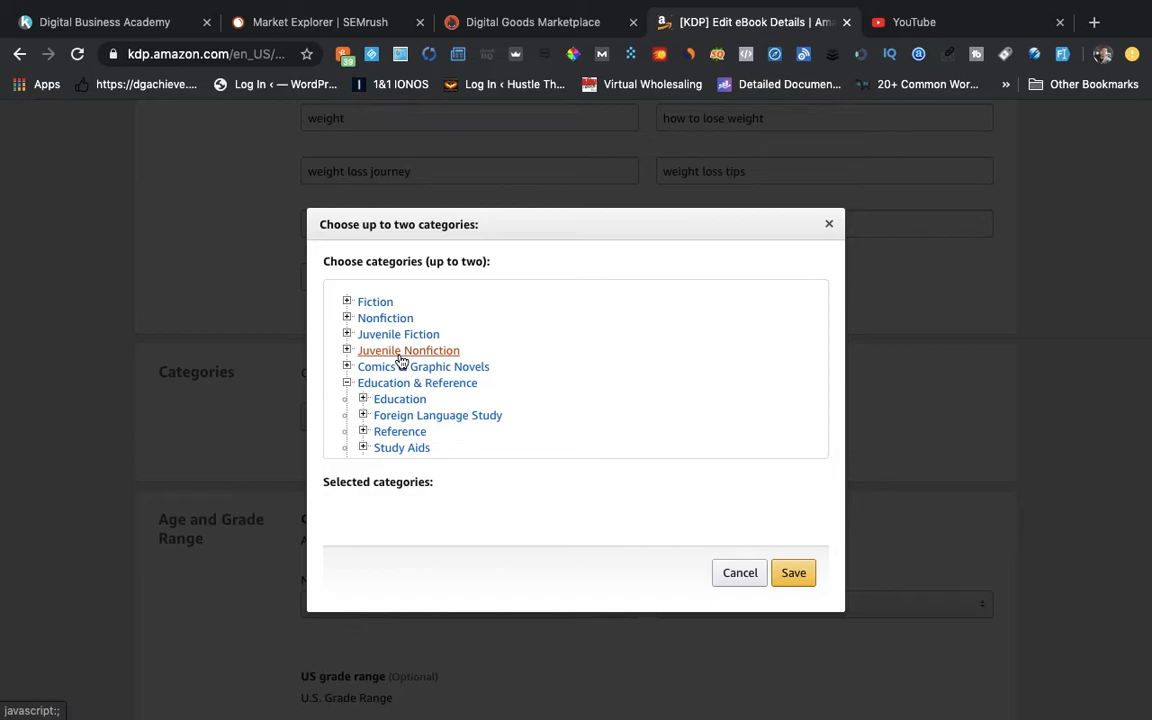
scroll(400, 360, "down", 1)
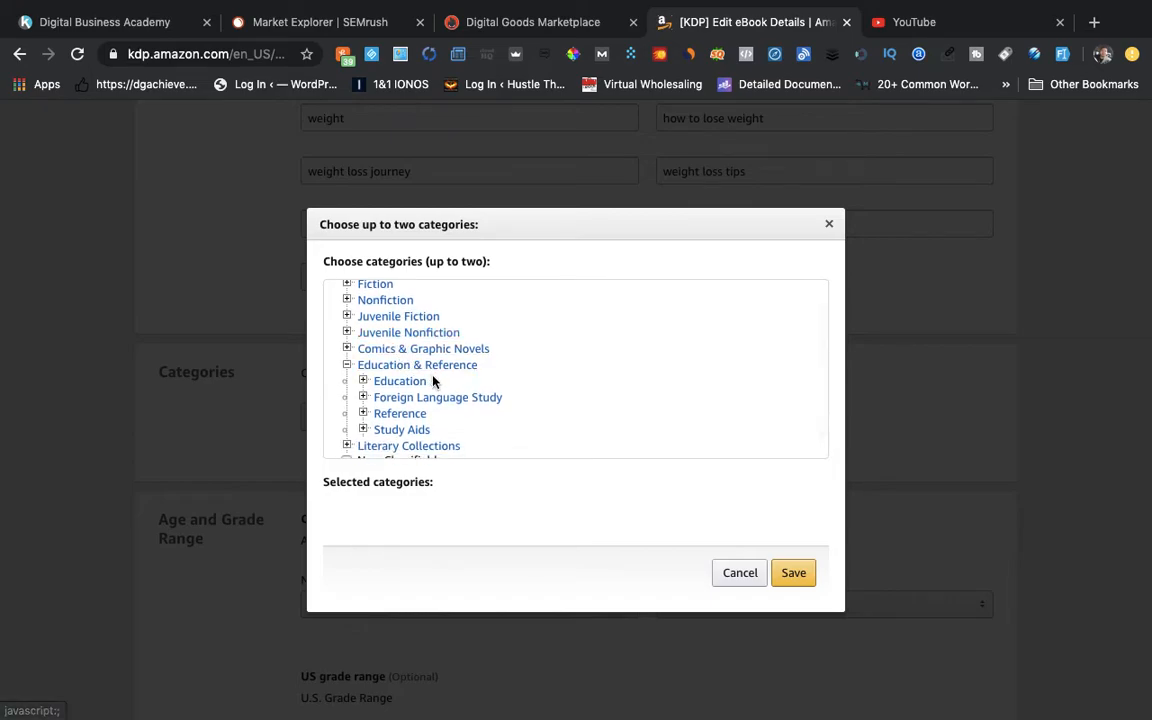
left_click(385, 301)
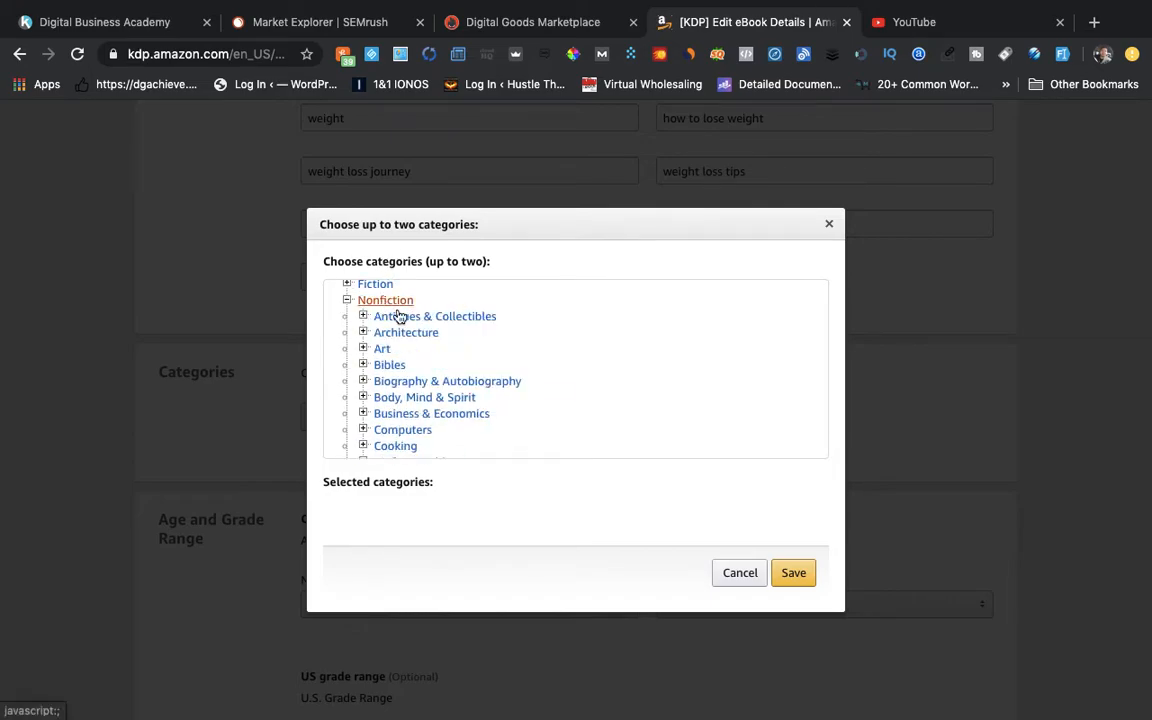
scroll(453, 380, "down", 3)
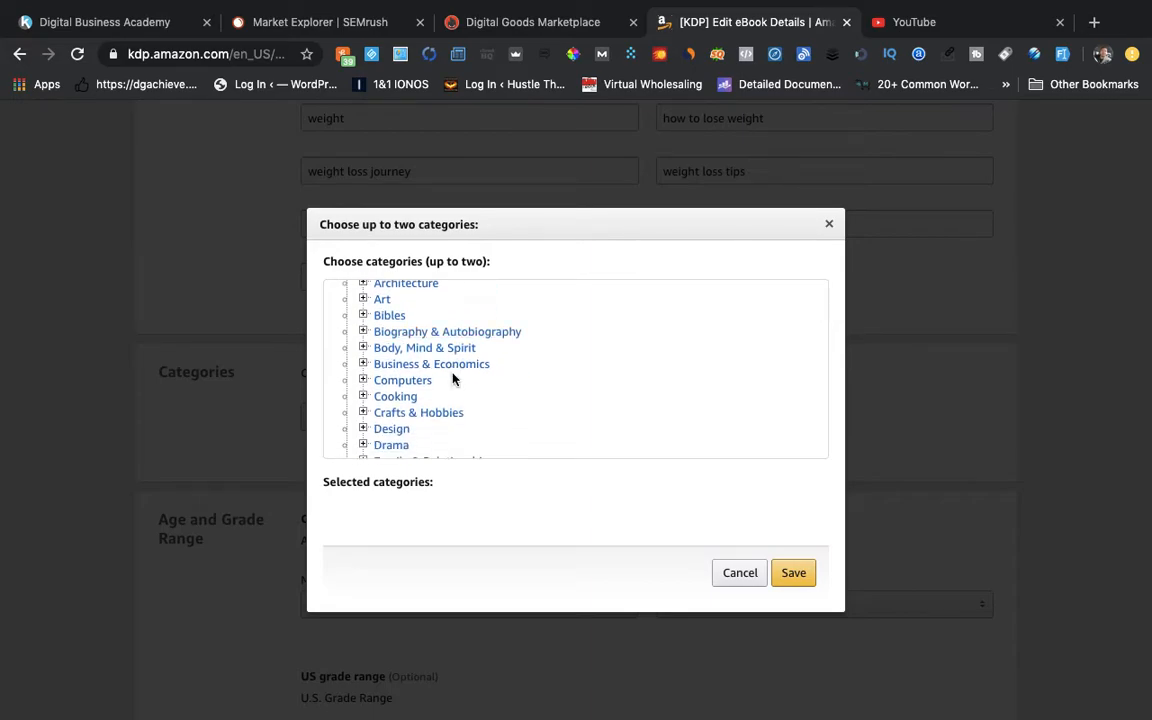
scroll(453, 378, "down", 4)
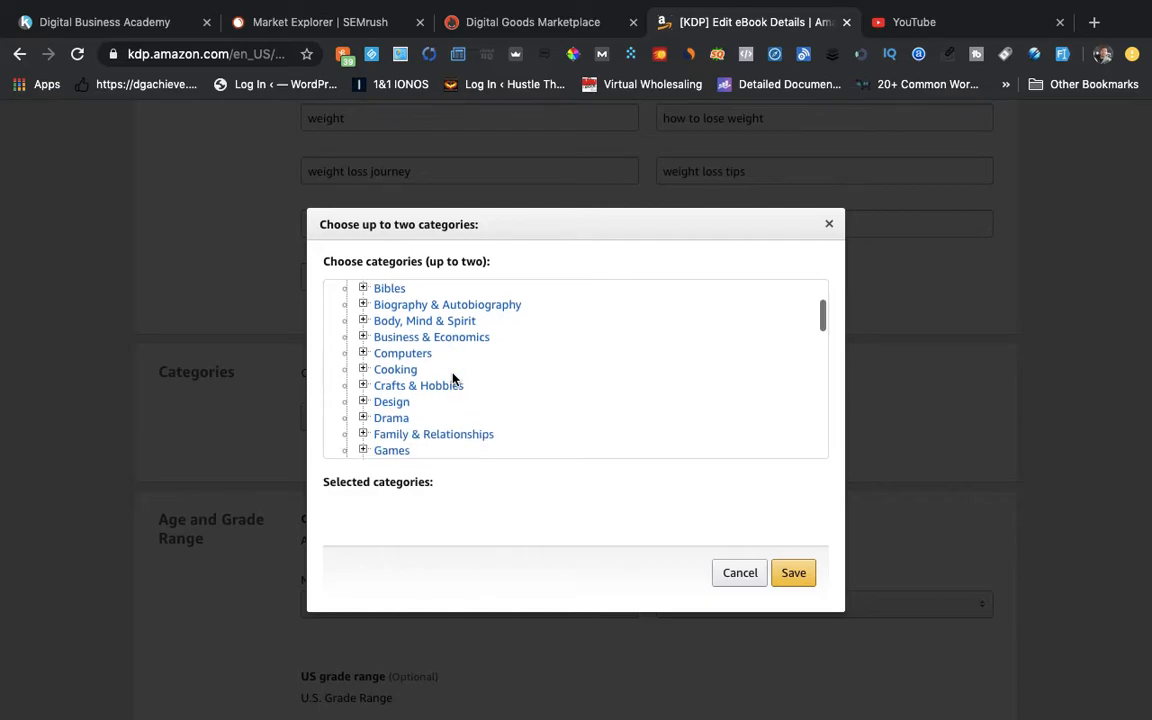
scroll(453, 378, "up", 2)
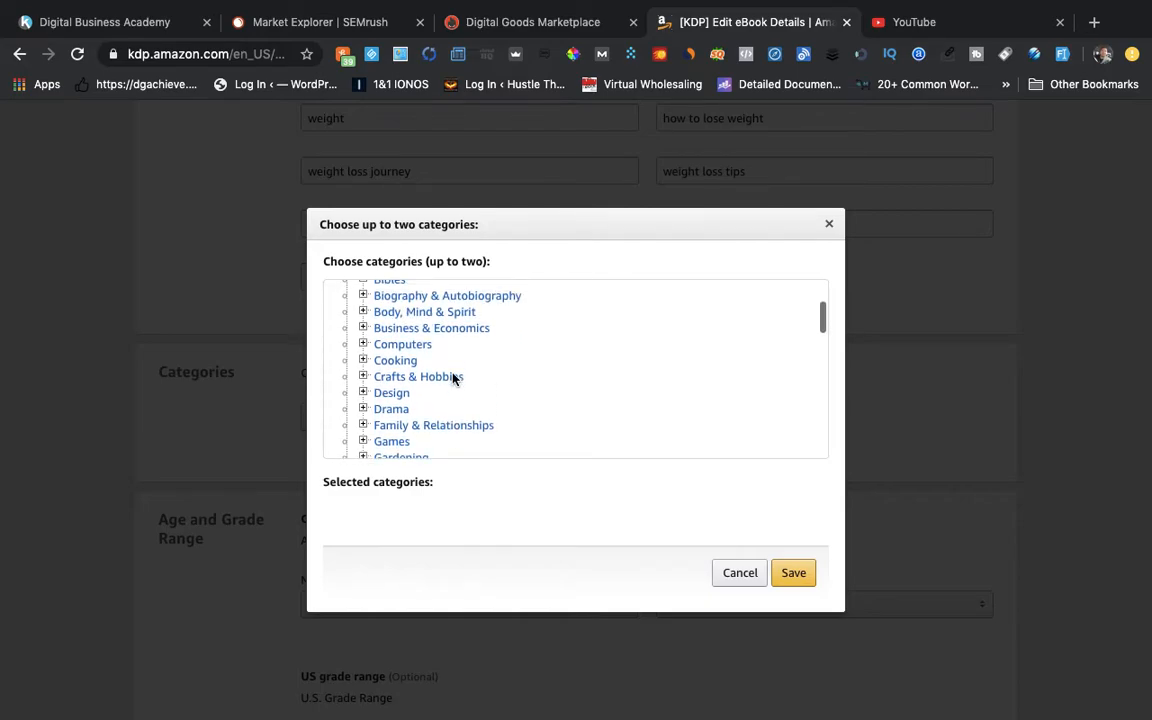
Expand Body, Mind & Spirit under Nonfiction and look through its subcategories down to Witchcraft.
left_click(420, 313)
scroll(463, 393, "down", 6)
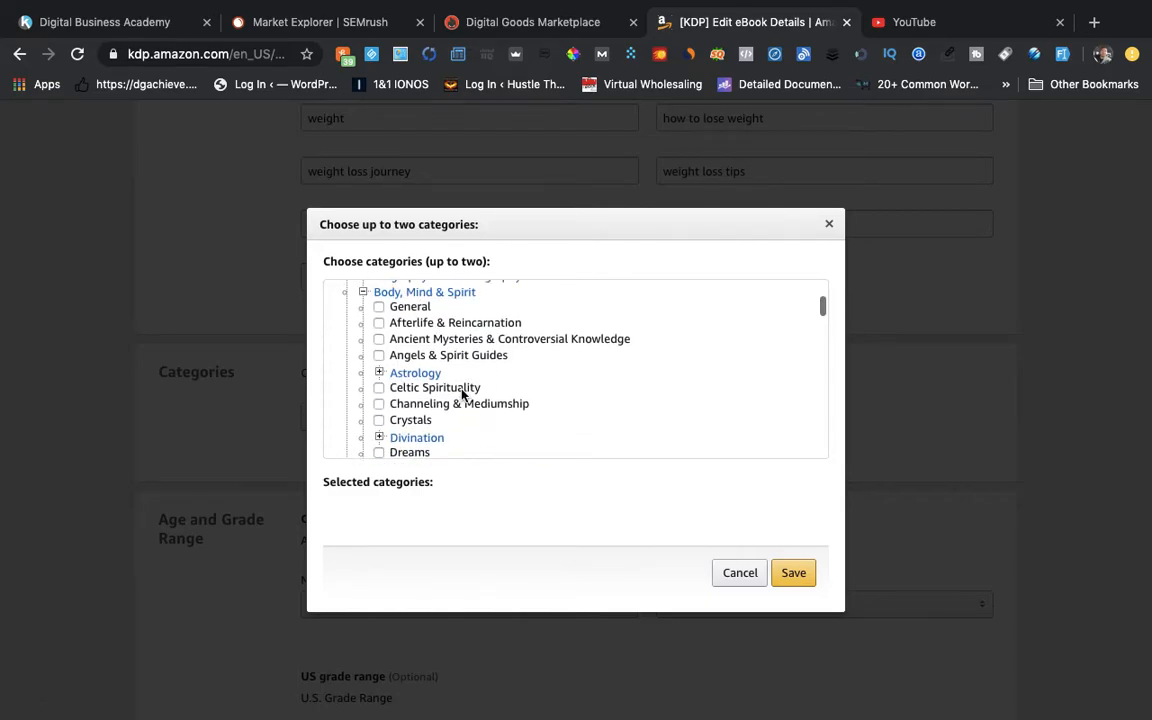
scroll(462, 395, "down", 8)
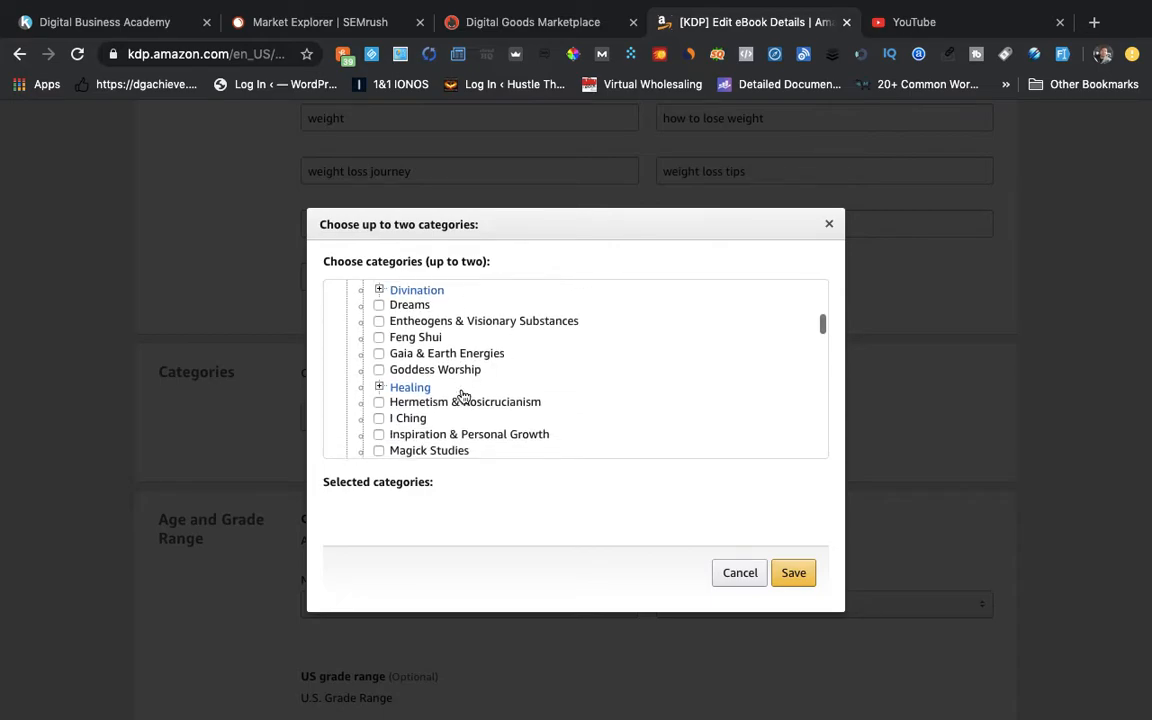
scroll(463, 395, "down", 10)
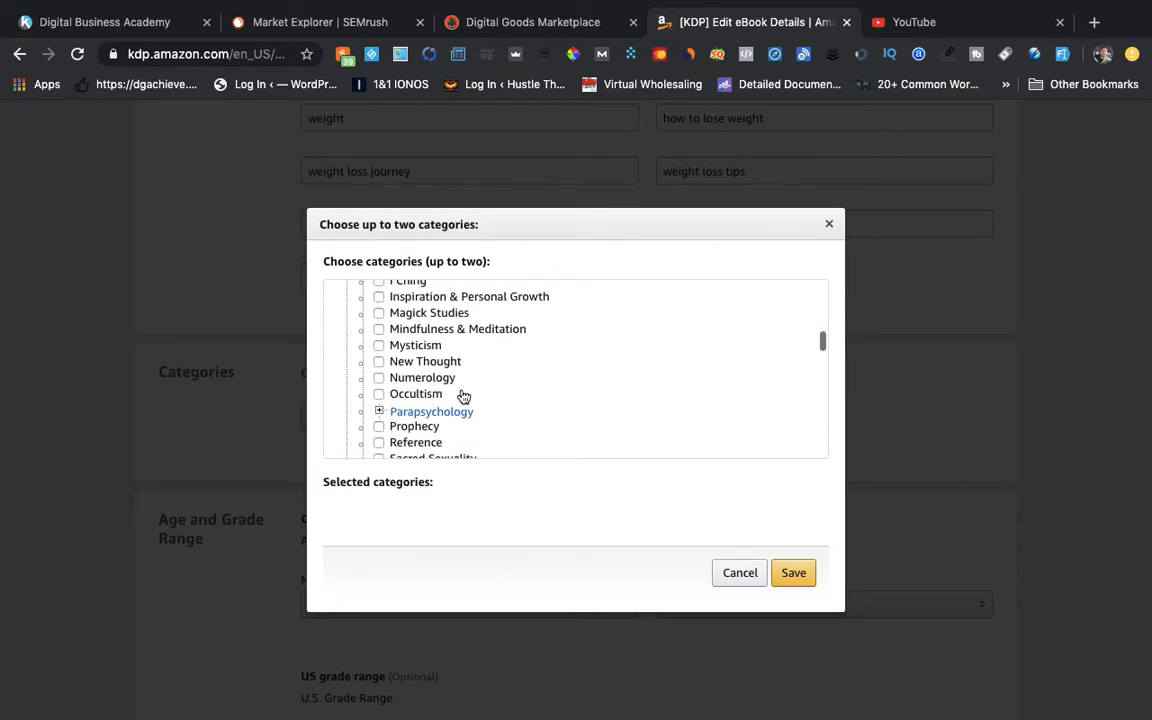
scroll(463, 395, "down", 8)
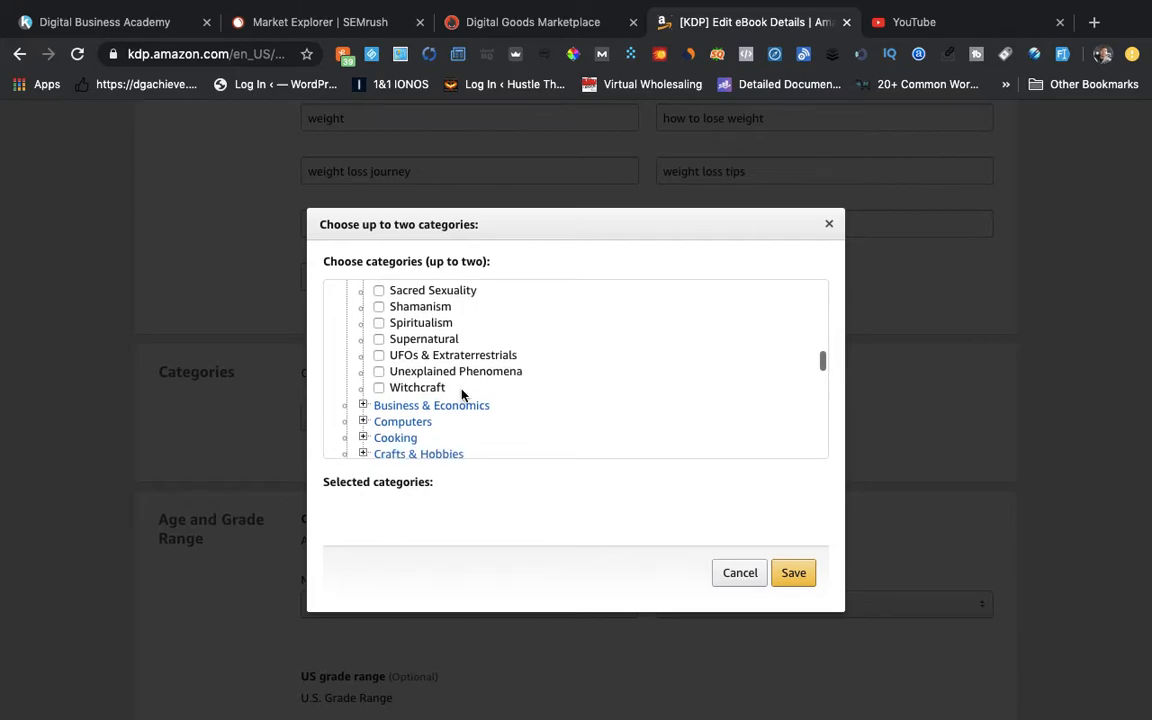
Expand Health & Fitness under Nonfiction and look over its subcategories from General to Diseases.
scroll(462, 395, "down", 4)
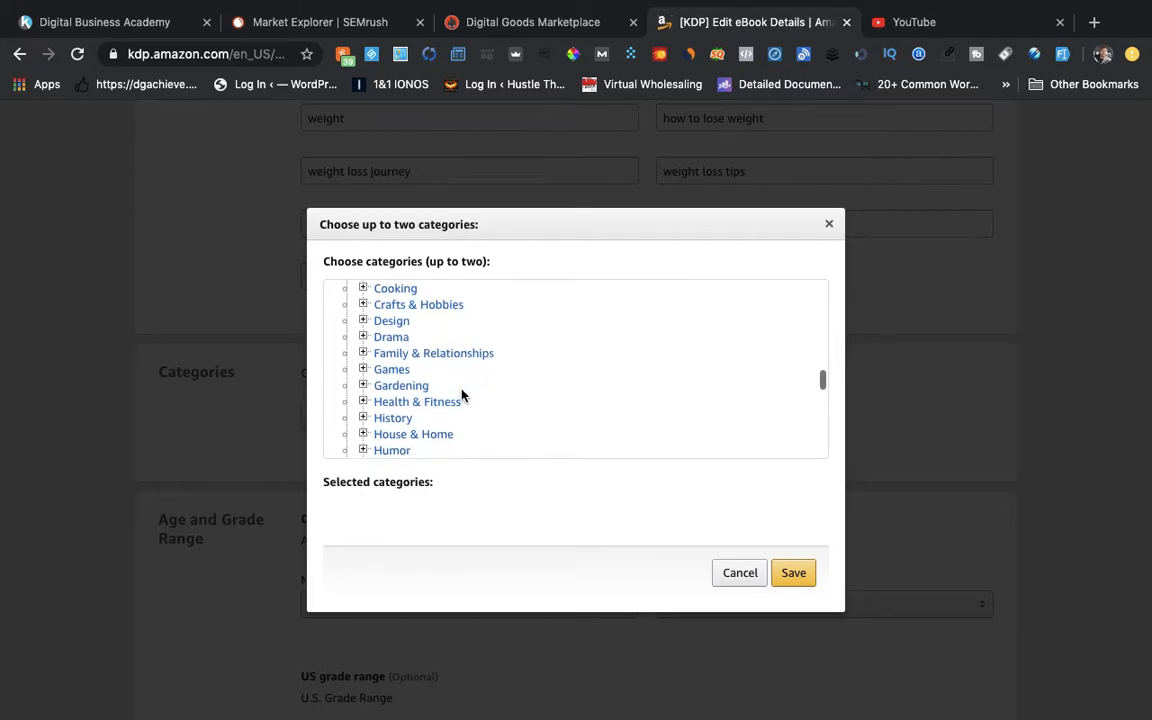
left_click(453, 389)
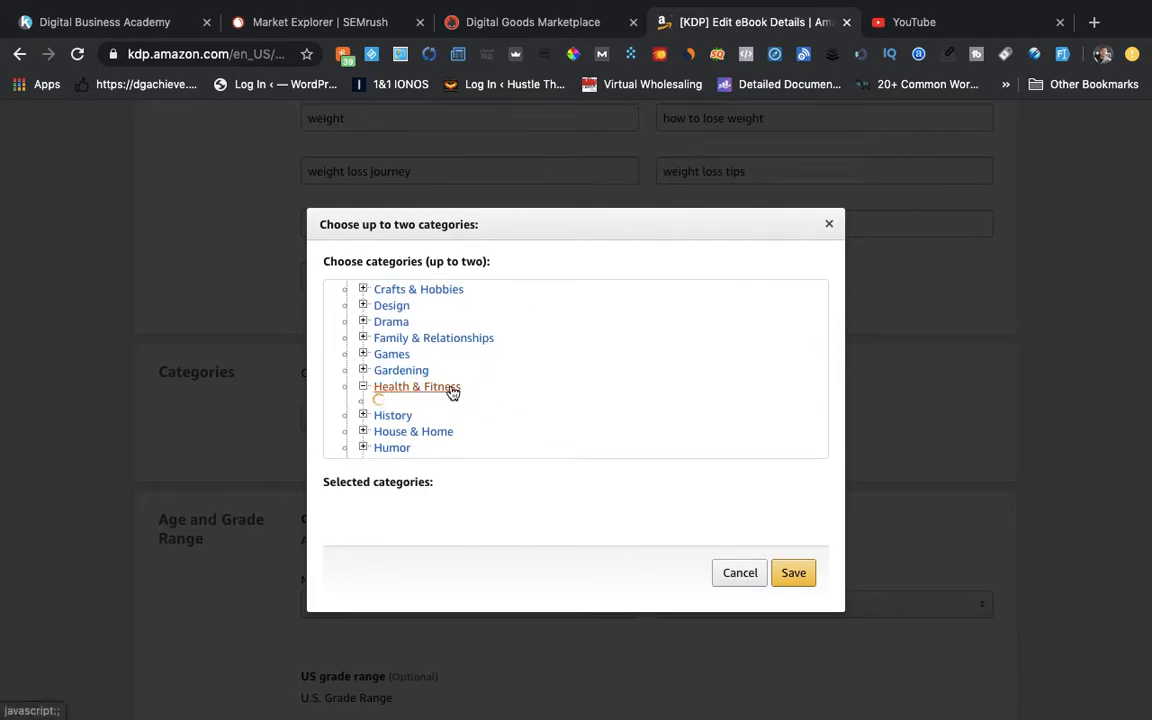
scroll(521, 388, "down", 5)
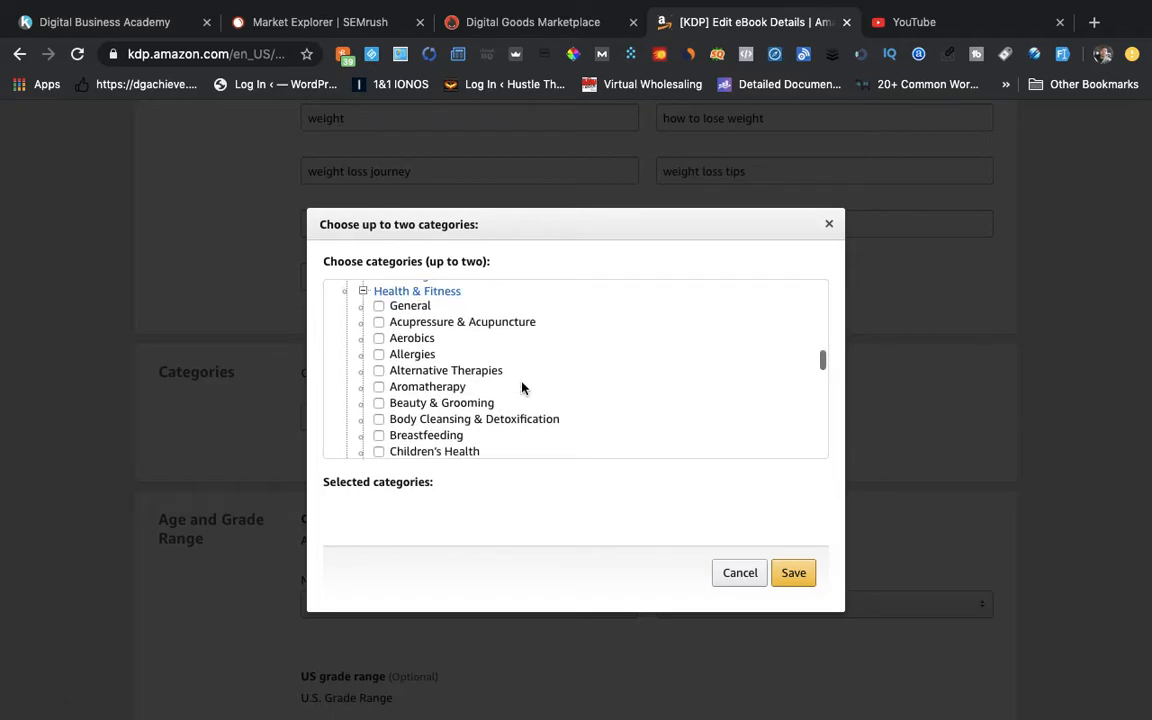
scroll(521, 388, "up", 1)
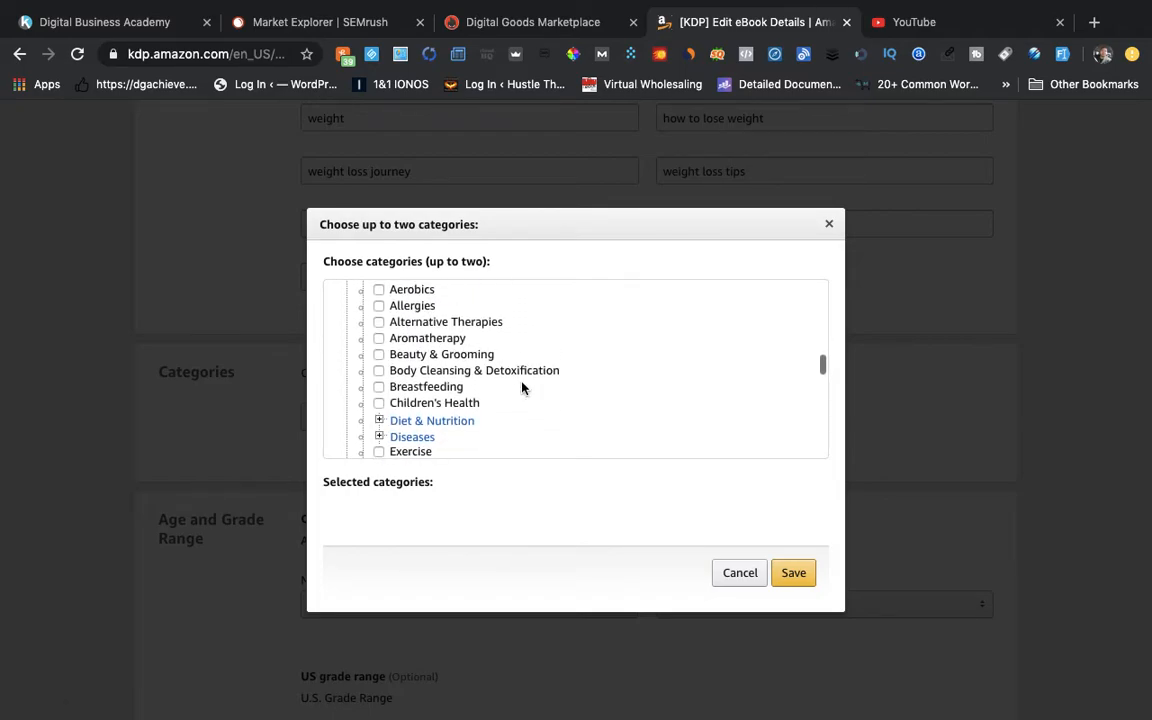
scroll(521, 388, "up", 1)
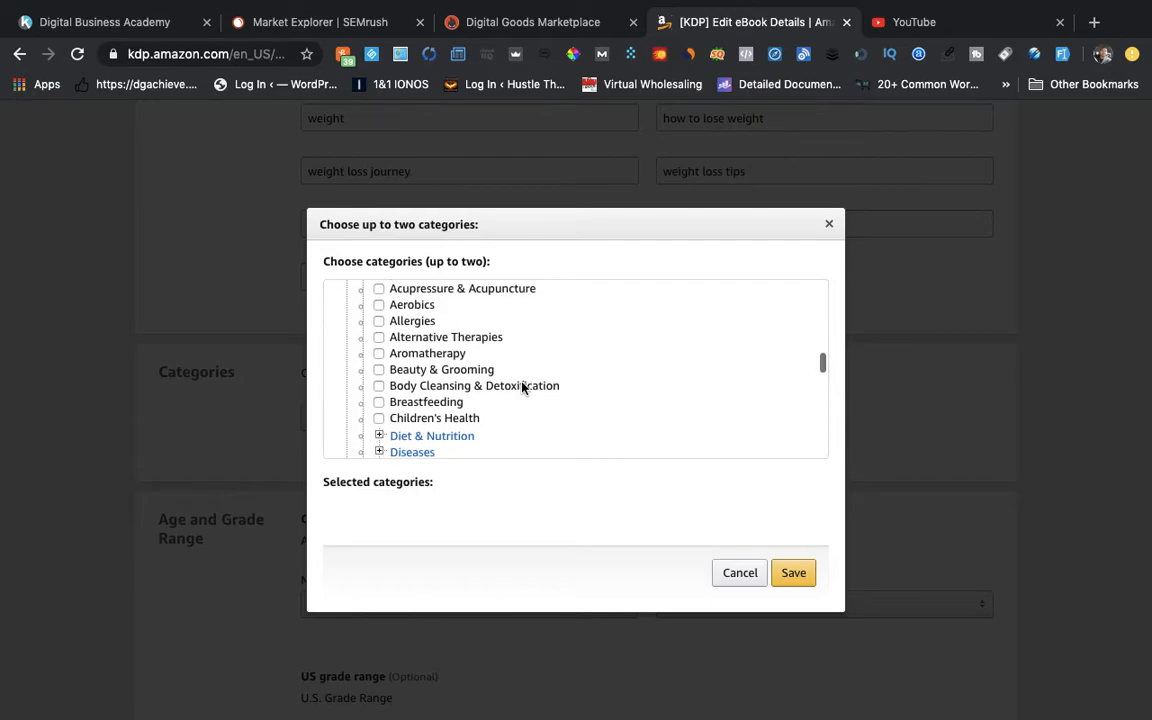
scroll(521, 388, "up", 1)
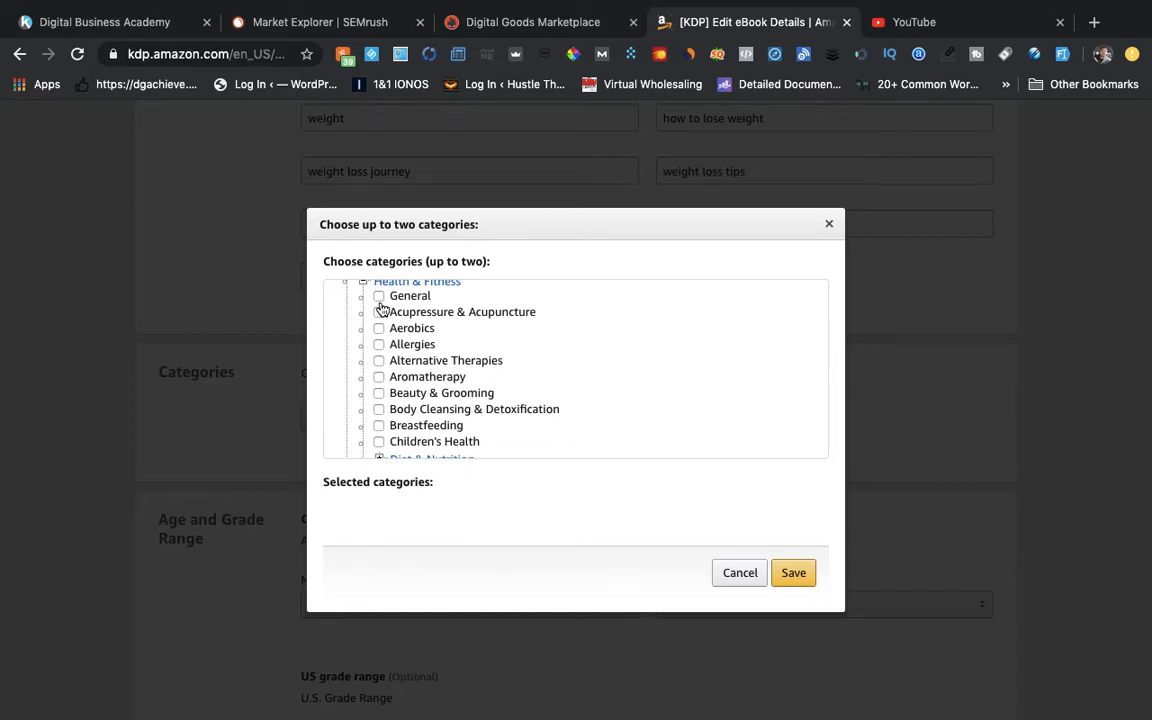
Select Healthy Living and Exercise under Health & Fitness as the book's two categories.
scroll(430, 363, "down", 2)
scroll(430, 363, "down", 3)
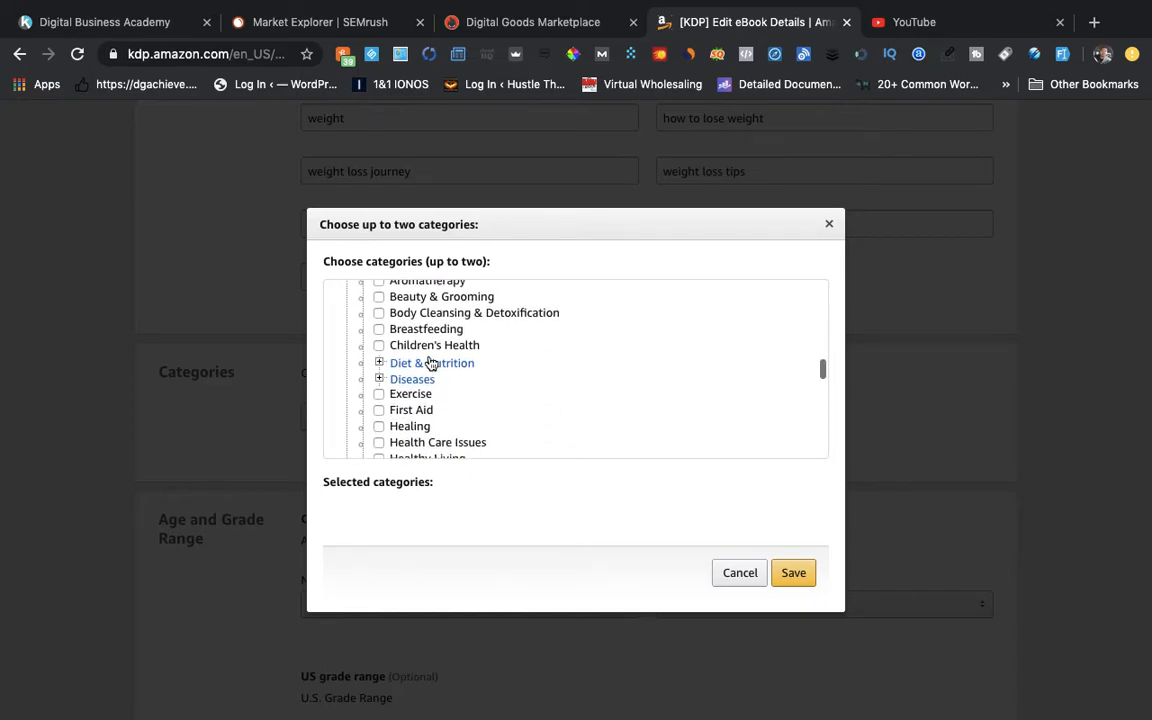
scroll(430, 363, "down", 1)
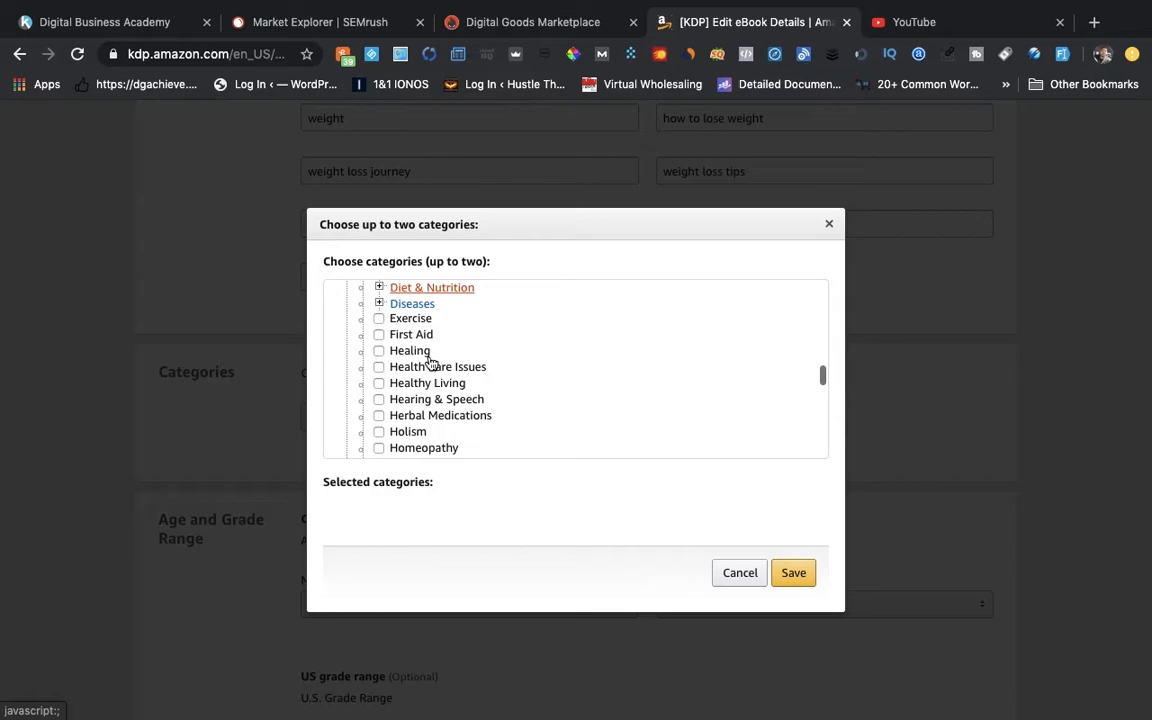
left_click(379, 384)
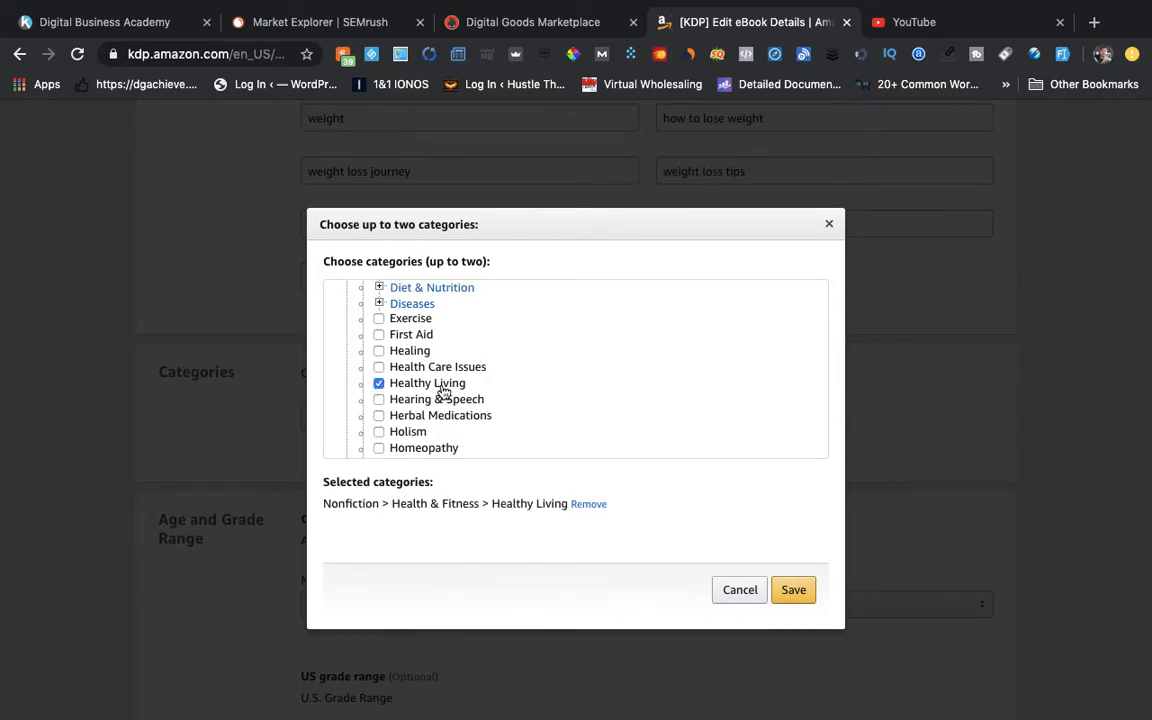
left_click(379, 318)
Look through the remaining Health & Fitness subcategories down to Yoga and return to Diet & Nutrition.
scroll(470, 373, "down", 2)
scroll(470, 373, "down", 4)
scroll(470, 373, "down", 4)
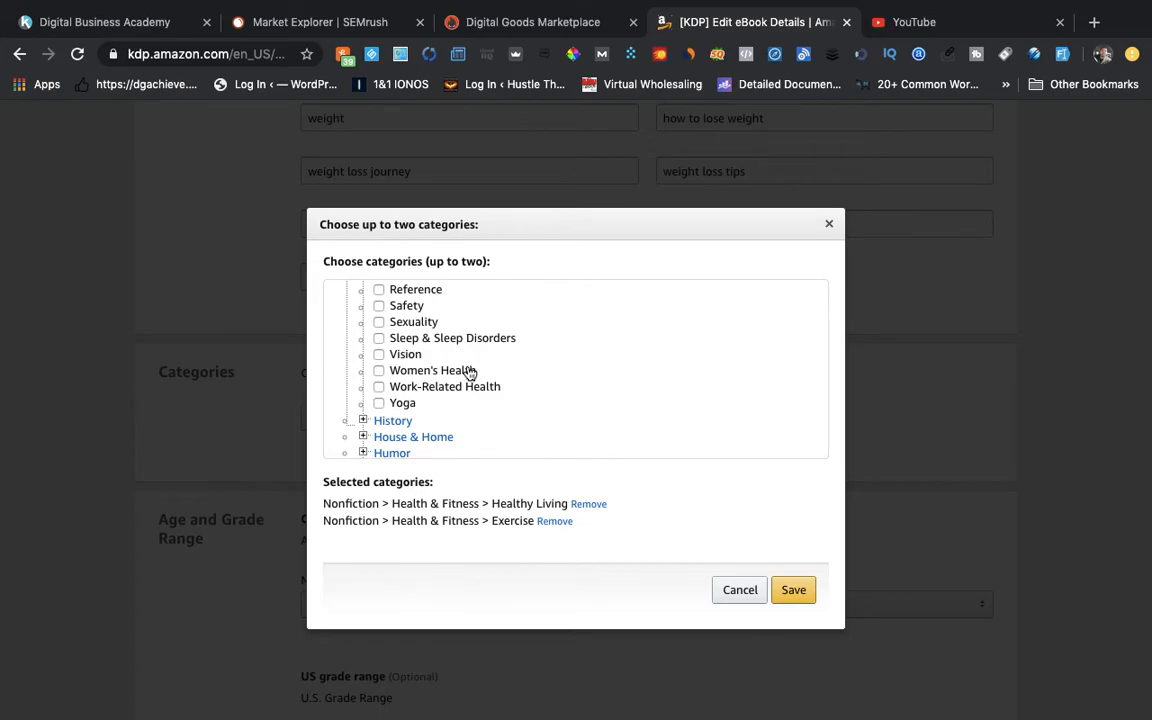
scroll(470, 373, "up", 2)
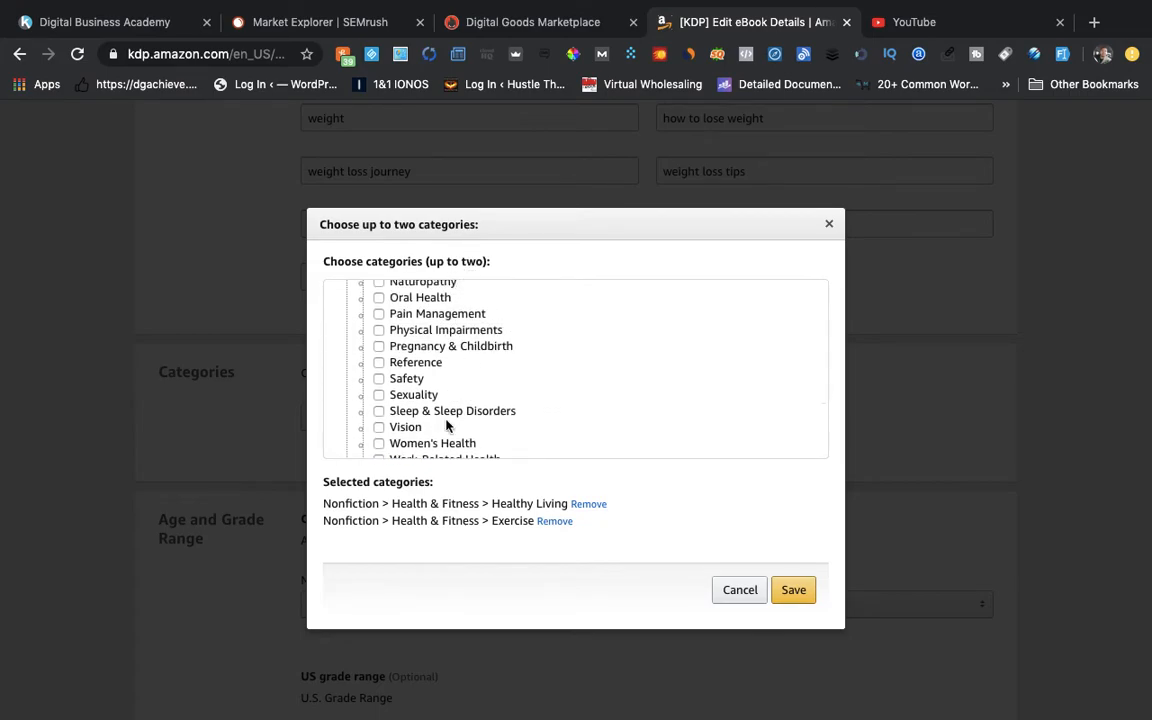
scroll(450, 424, "down", 3)
scroll(447, 425, "down", 3)
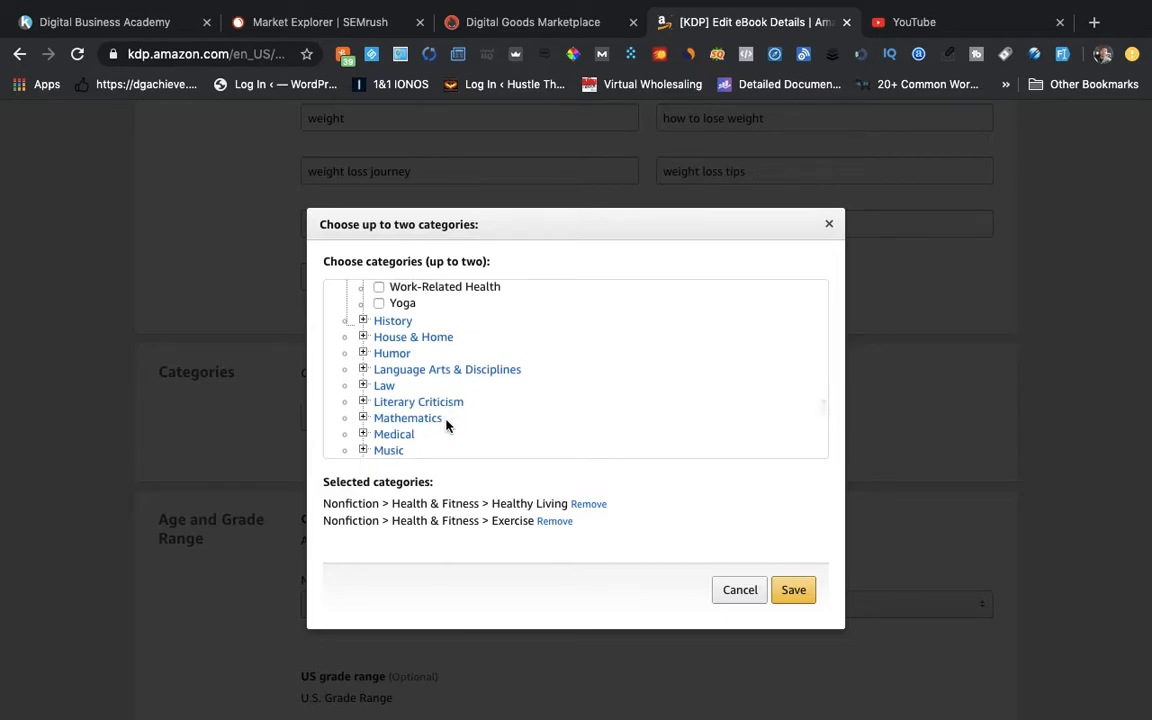
scroll(447, 425, "up", 5)
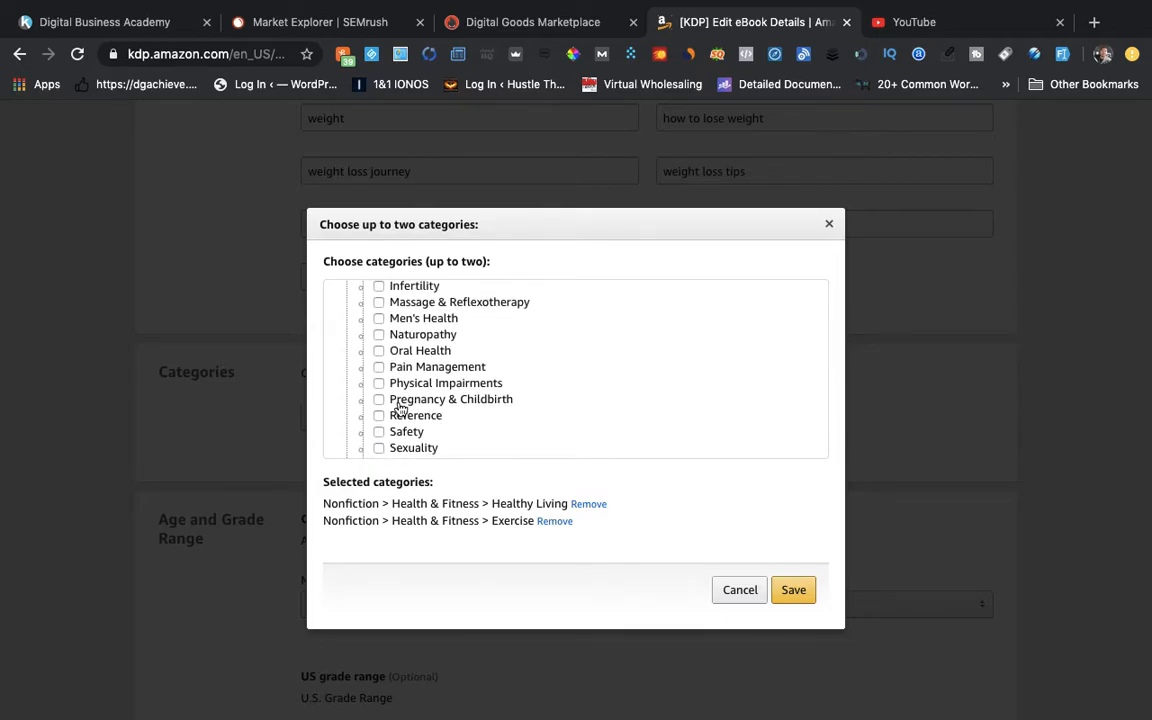
scroll(463, 378, "up", 2)
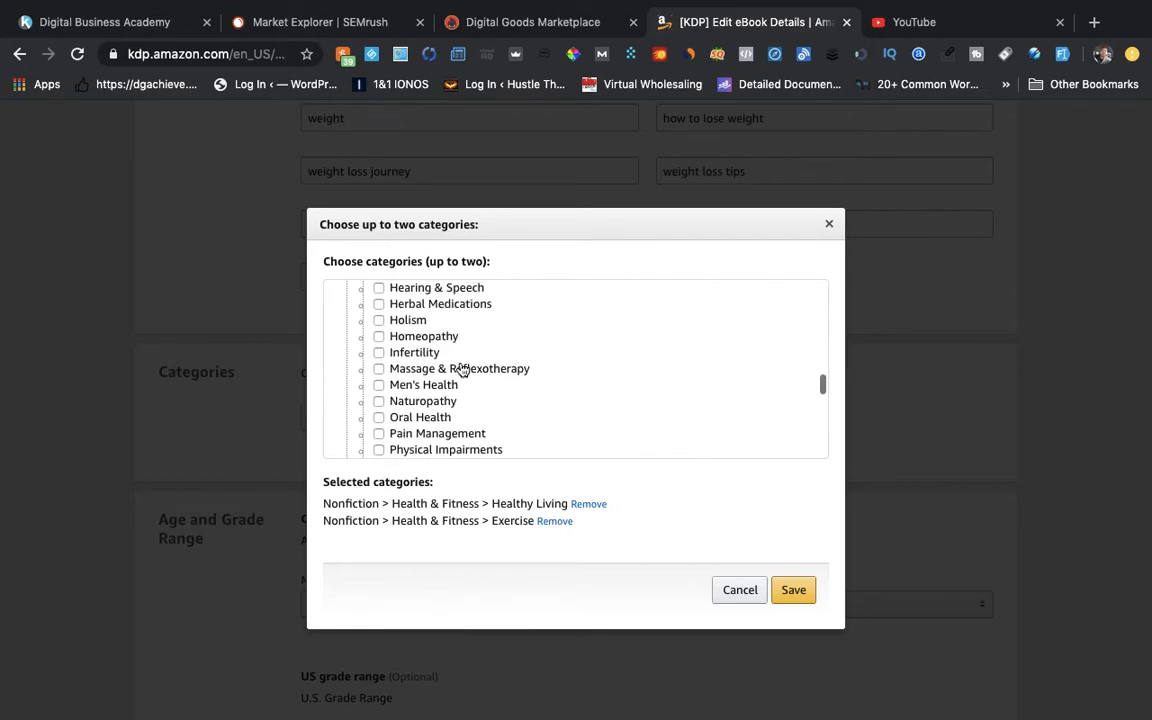
scroll(463, 370, "up", 2)
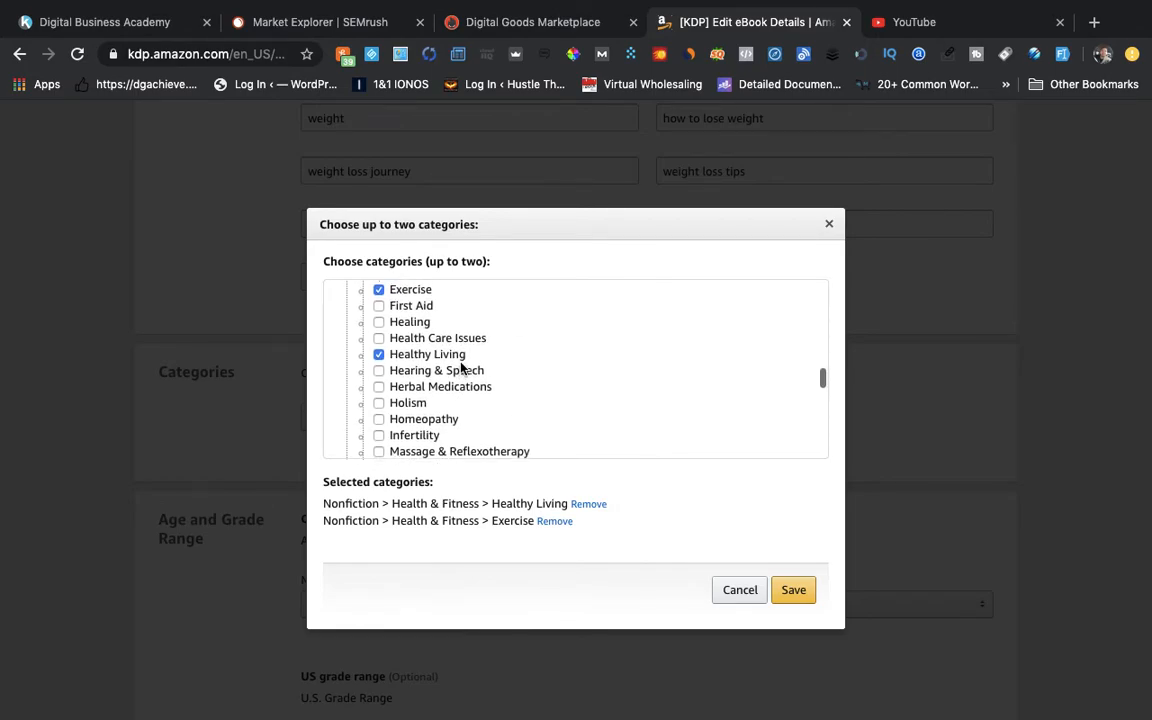
scroll(463, 370, "up", 1)
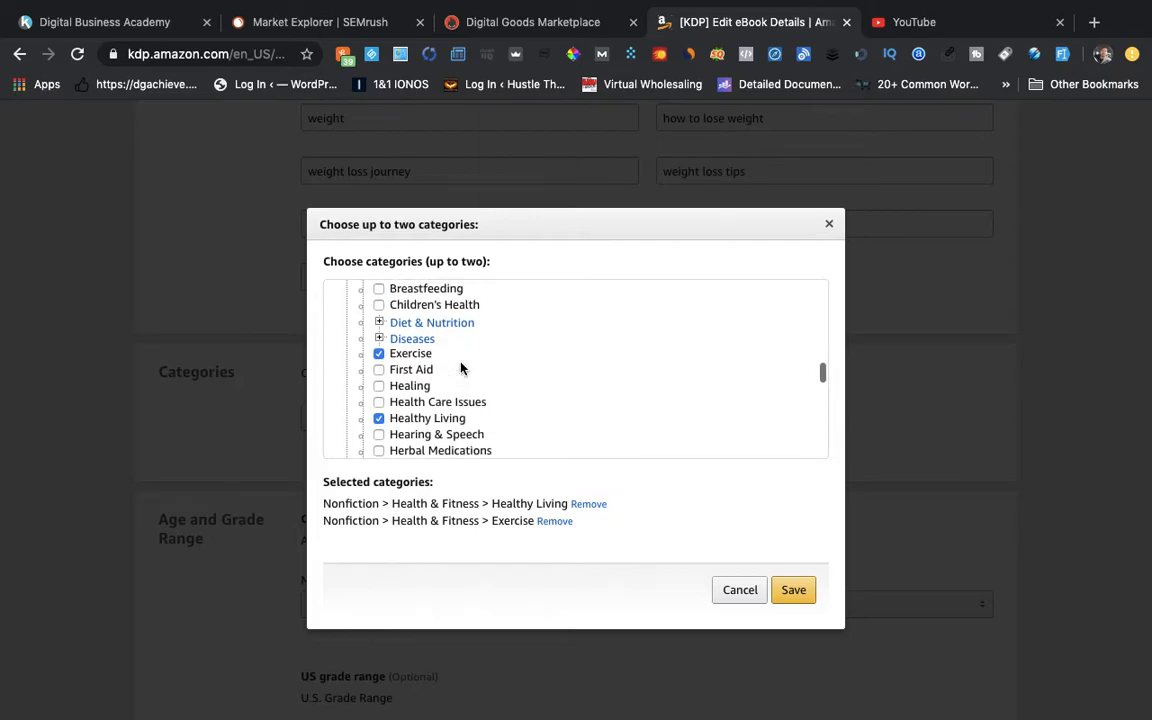
Expand Diet & Nutrition and try to add Weight Loss as a third category.
left_click(443, 325)
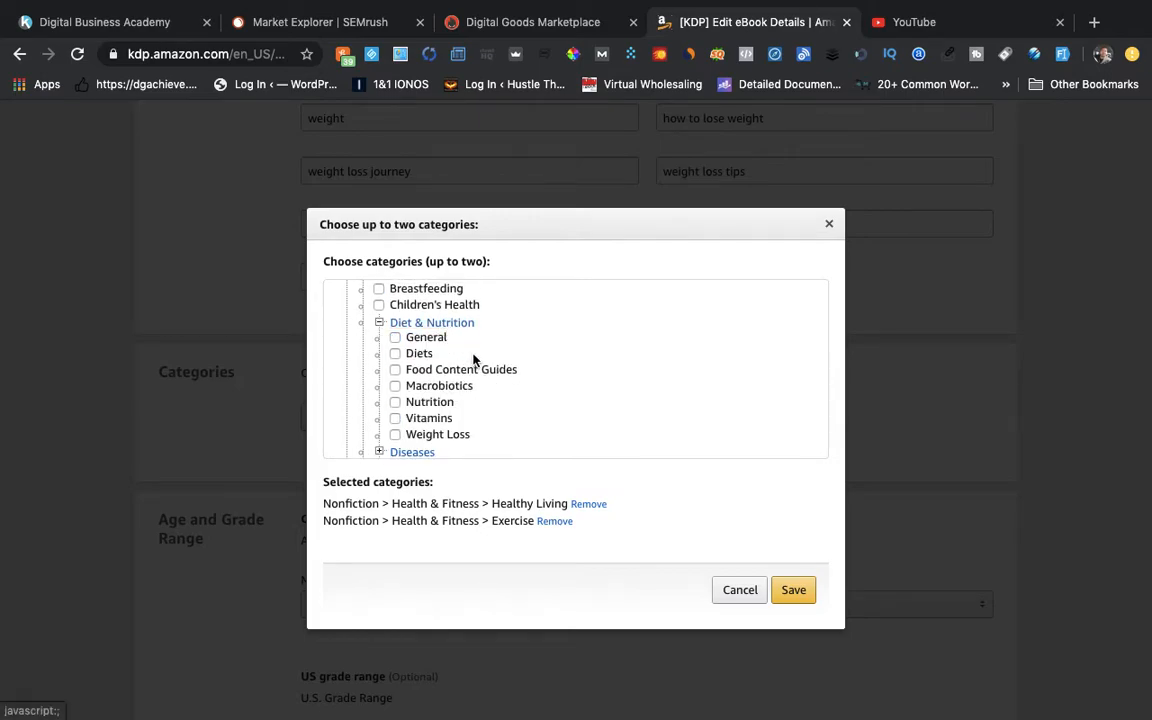
scroll(473, 360, "down", 1)
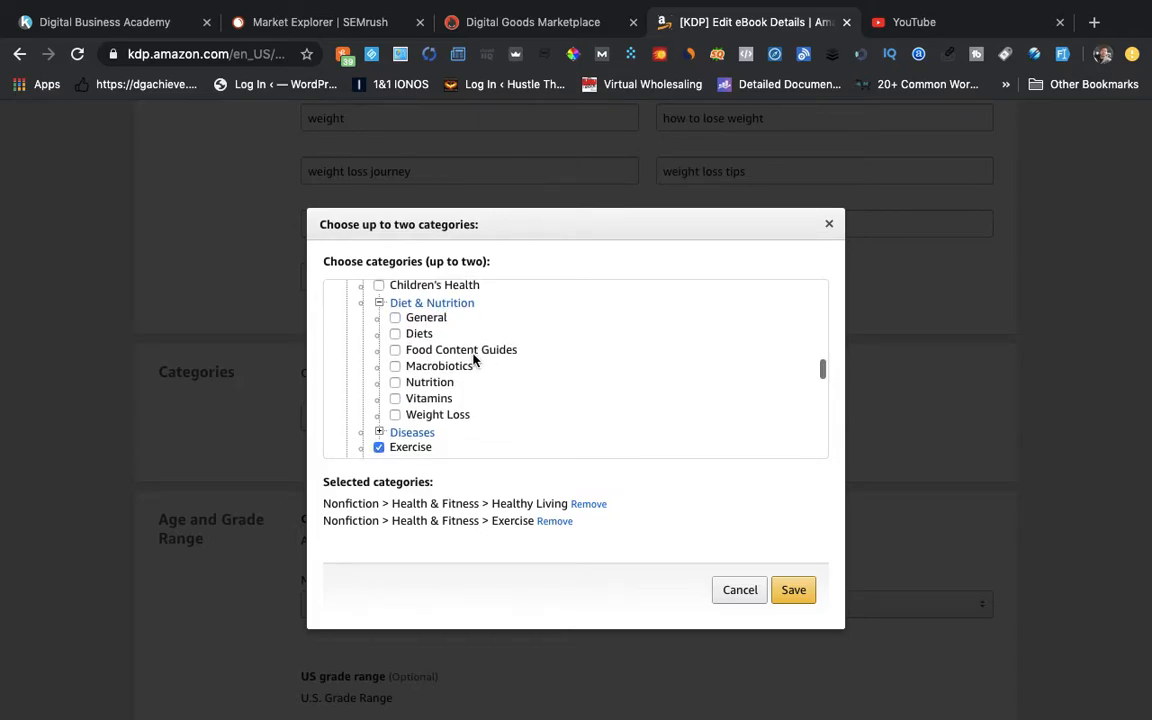
left_click(396, 416)
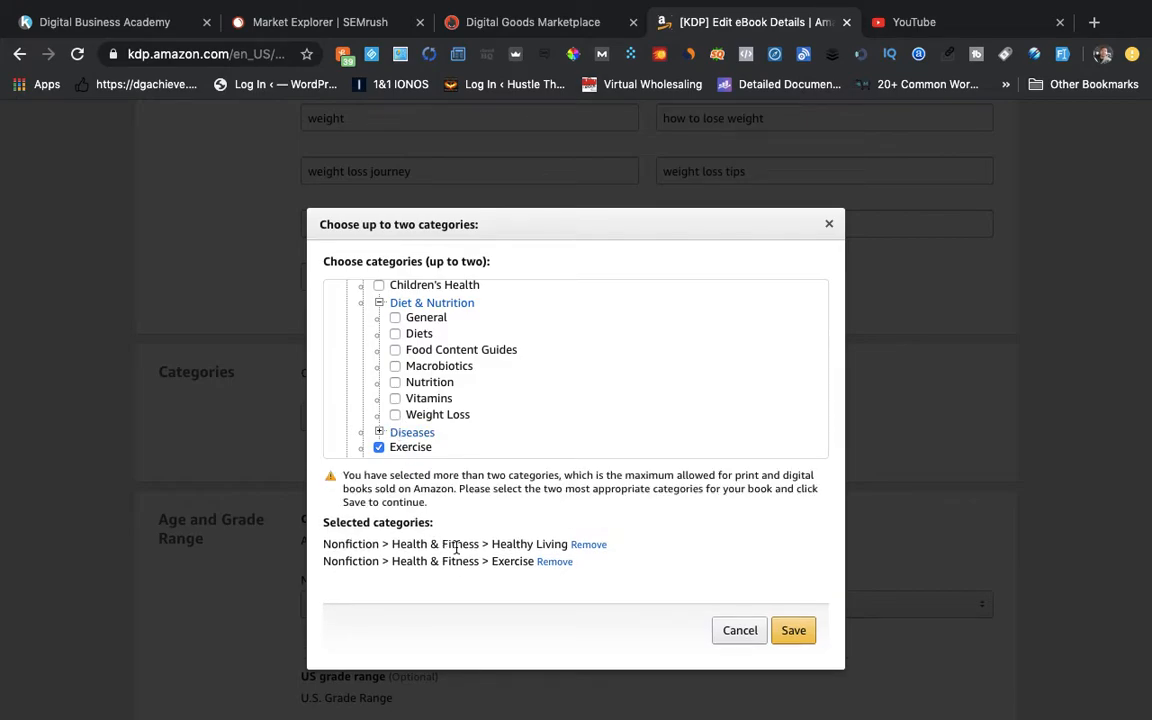
Replace the Healthy Living category with Weight Loss under Diet & Nutrition and save the category selection.
scroll(422, 363, "down", 2)
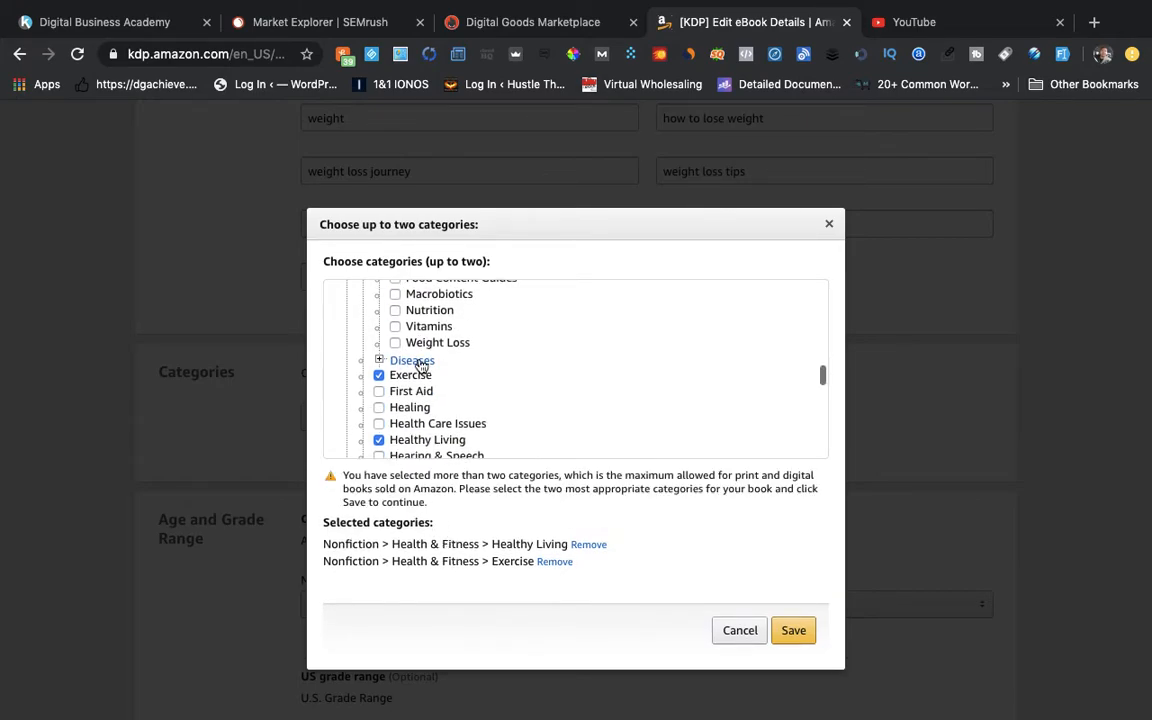
scroll(421, 366, "down", 3)
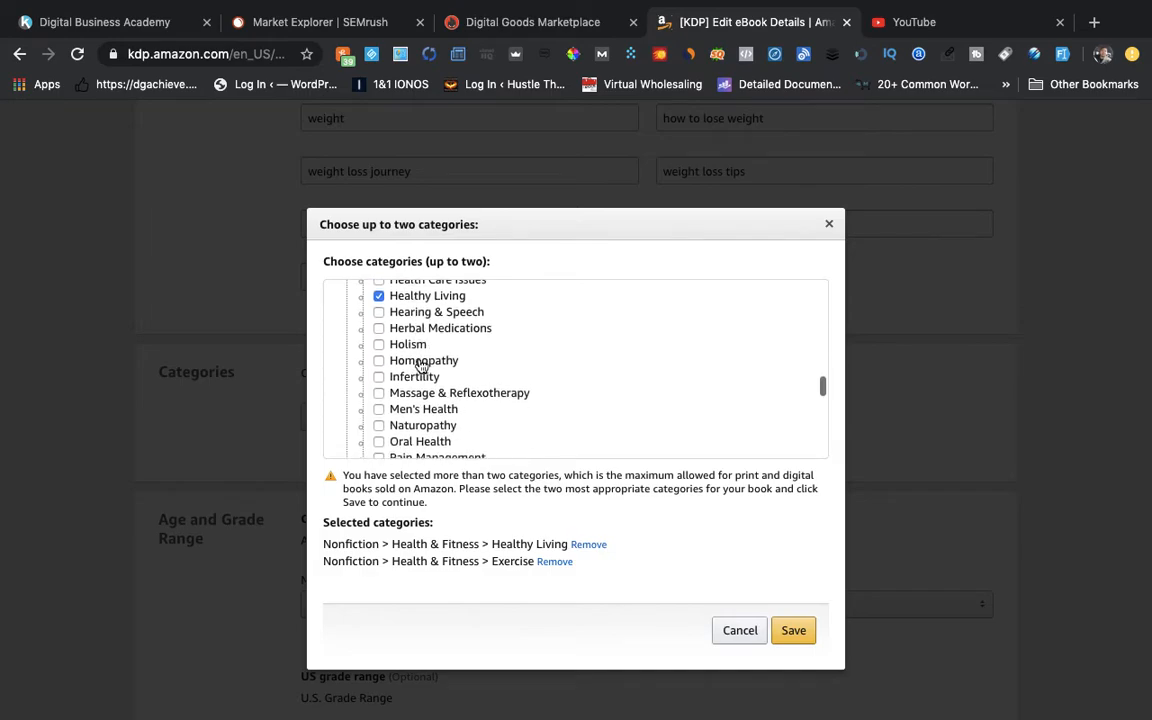
scroll(421, 366, "down", 4)
scroll(421, 367, "up", 4)
scroll(421, 366, "up", 3)
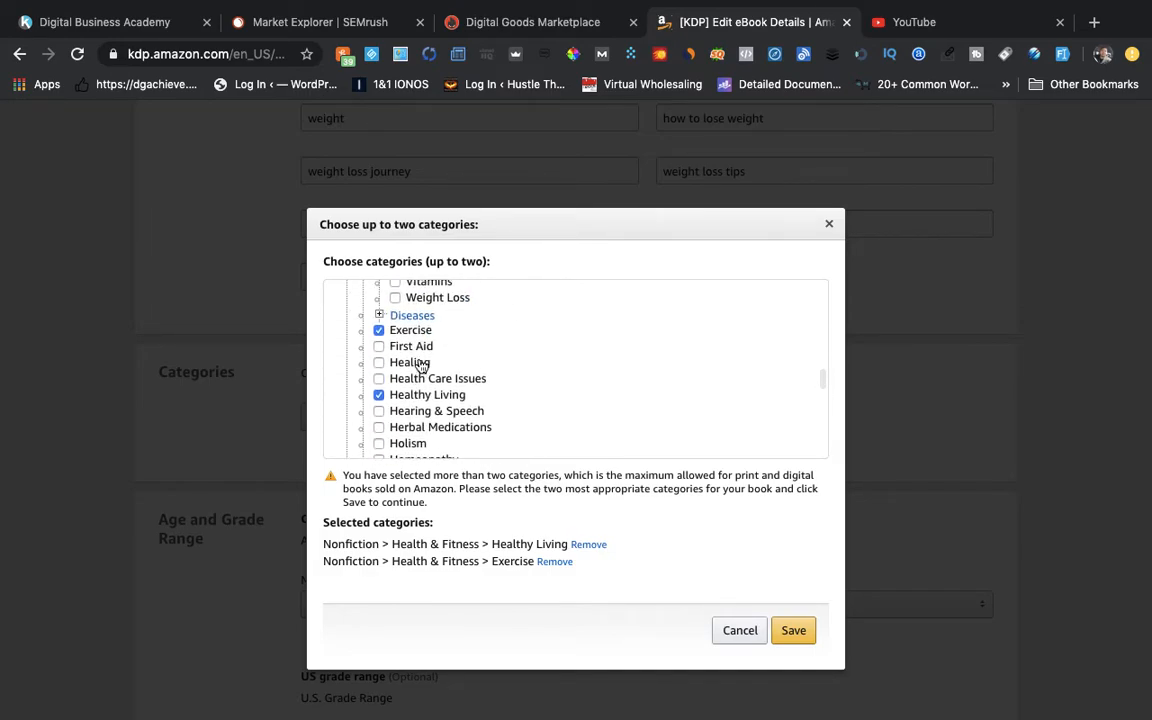
left_click(380, 396)
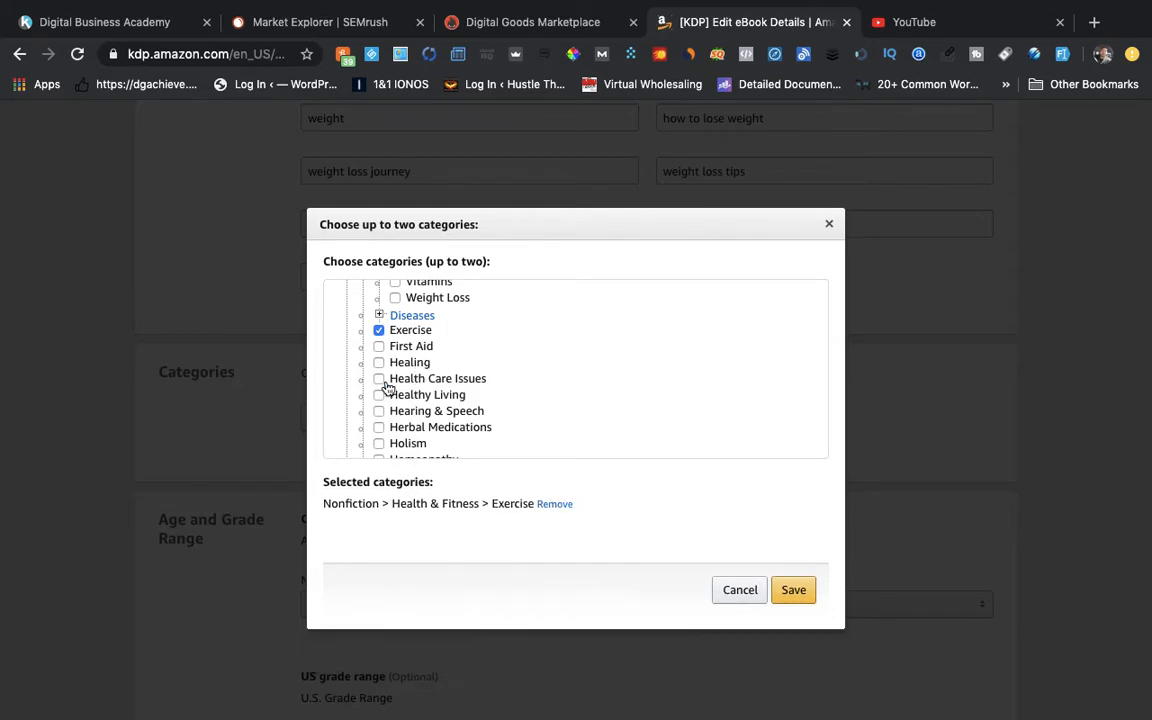
left_click(397, 299)
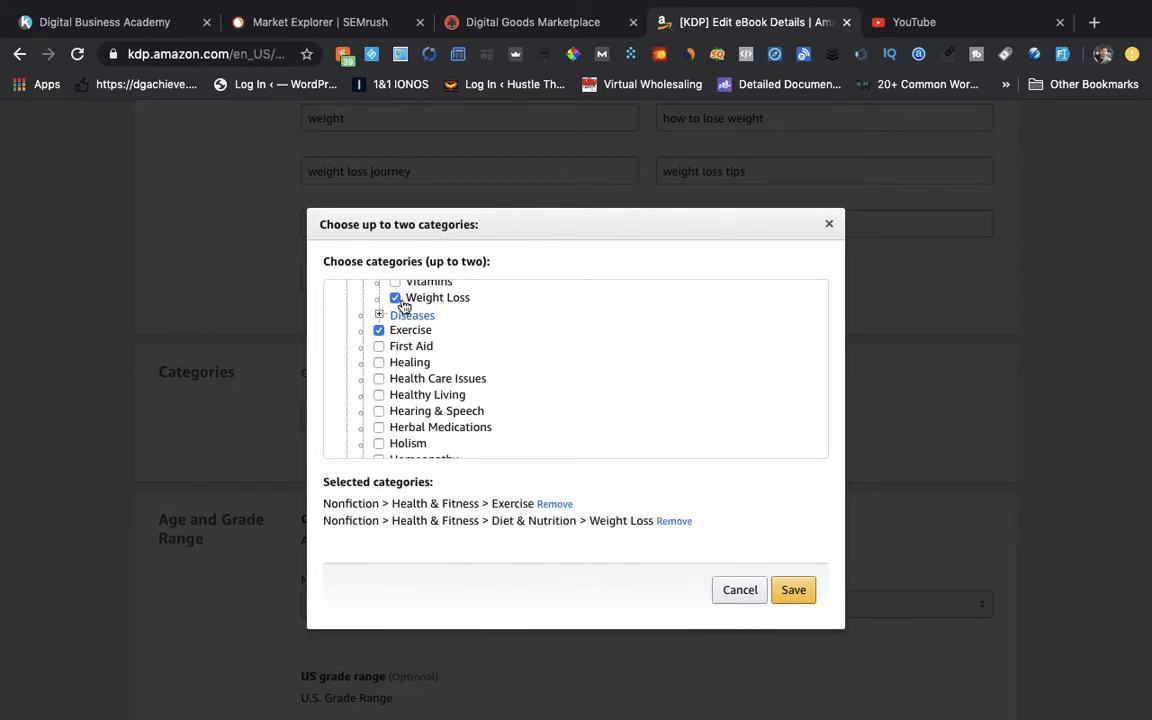
left_click(793, 589)
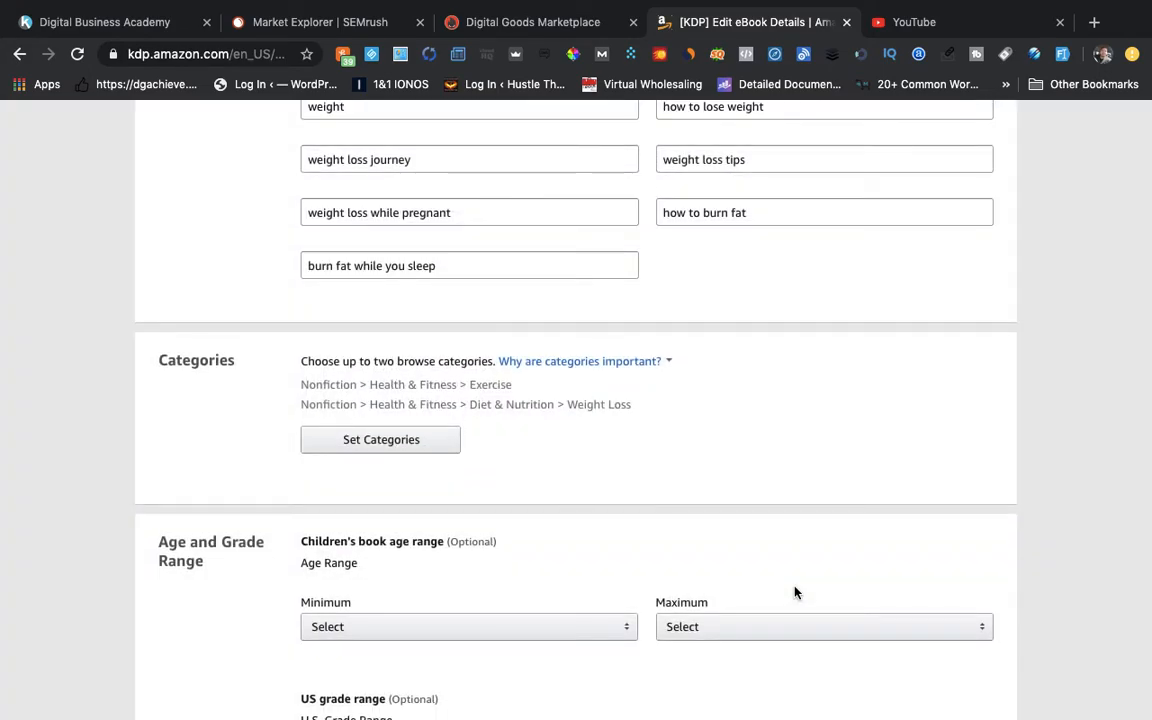
Look over the minimum US grade options in the Age and Grade Range section without choosing one.
scroll(795, 592, "down", 5)
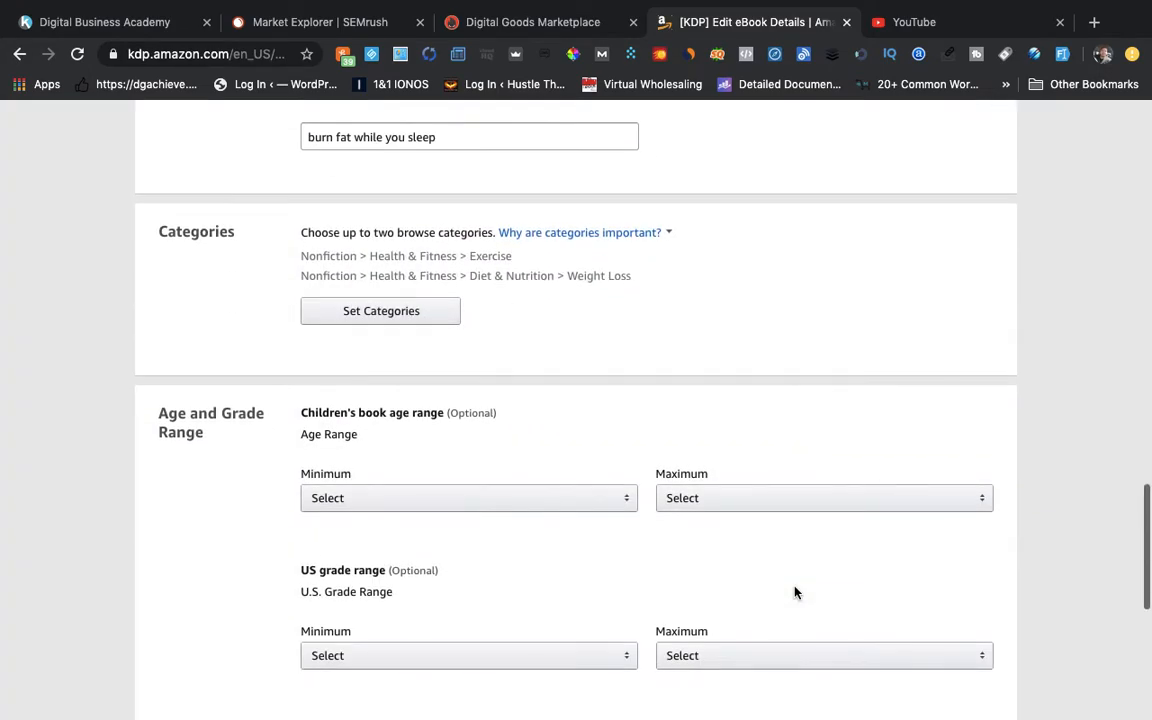
scroll(795, 592, "down", 1)
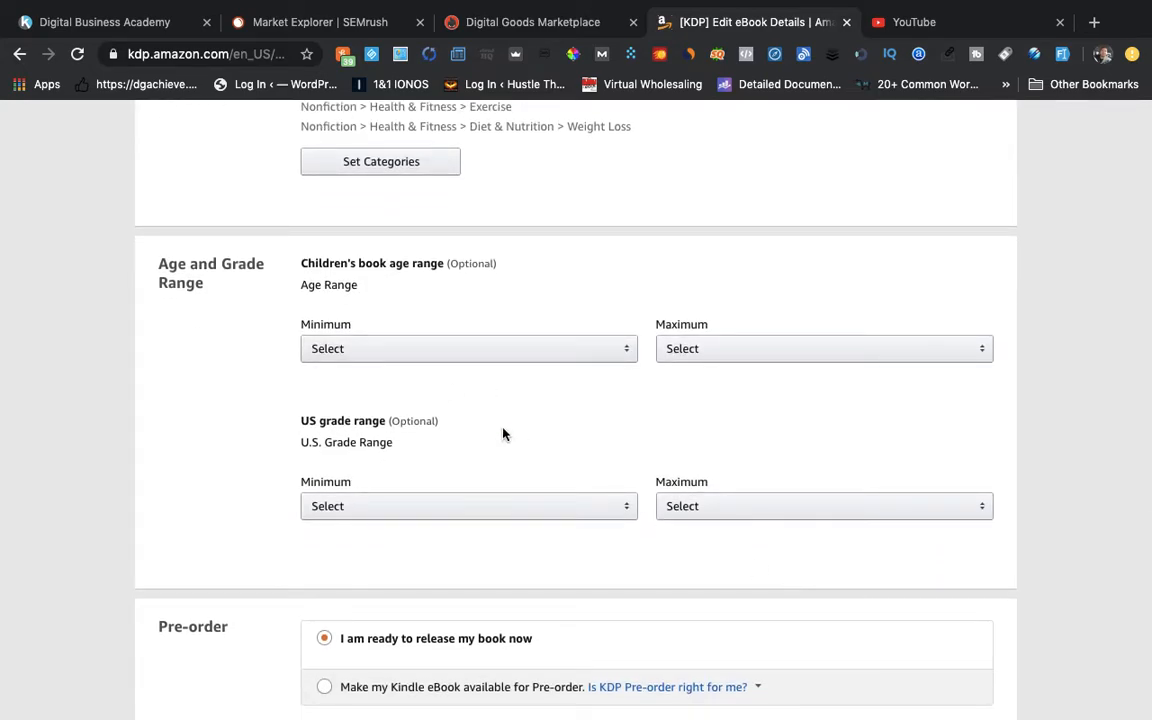
scroll(503, 434, "down", 1)
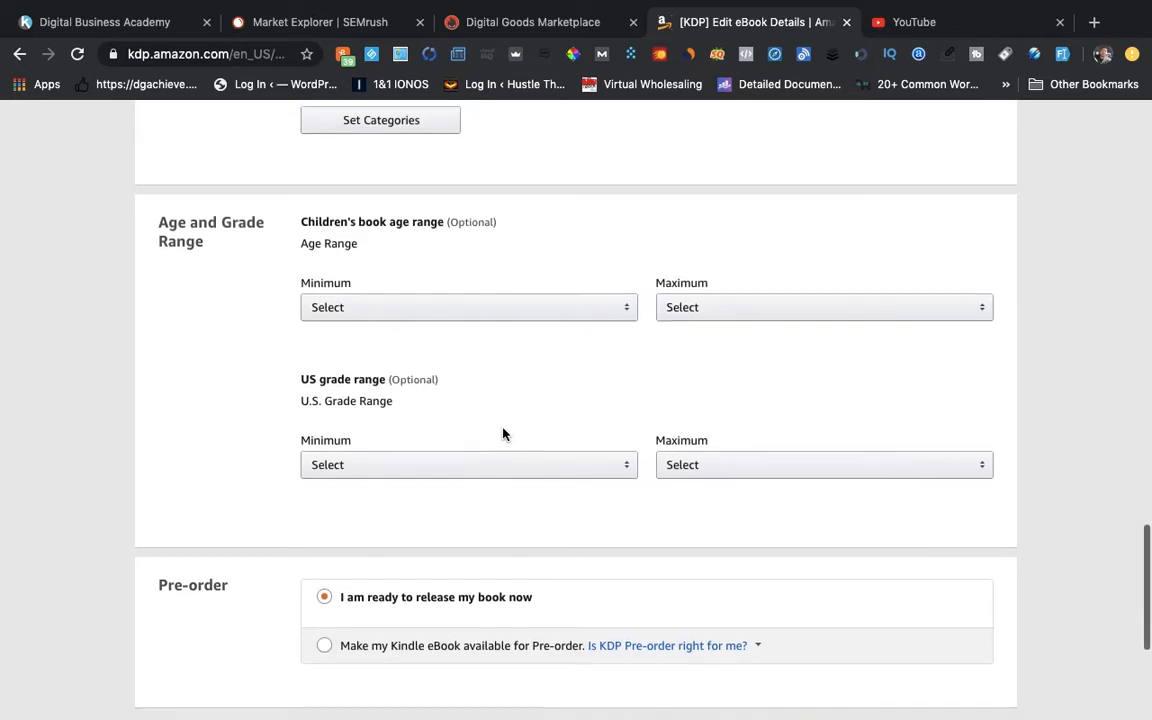
left_click(607, 441)
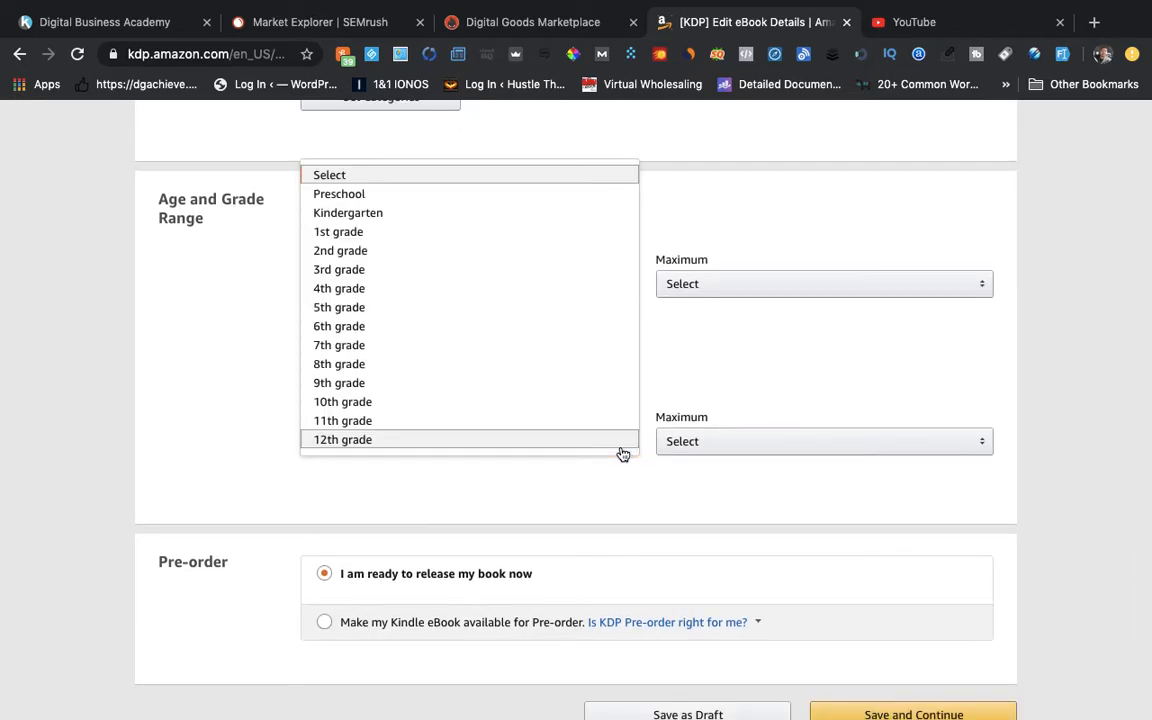
scroll(520, 397, "down", 3)
scroll(520, 397, "up", 3)
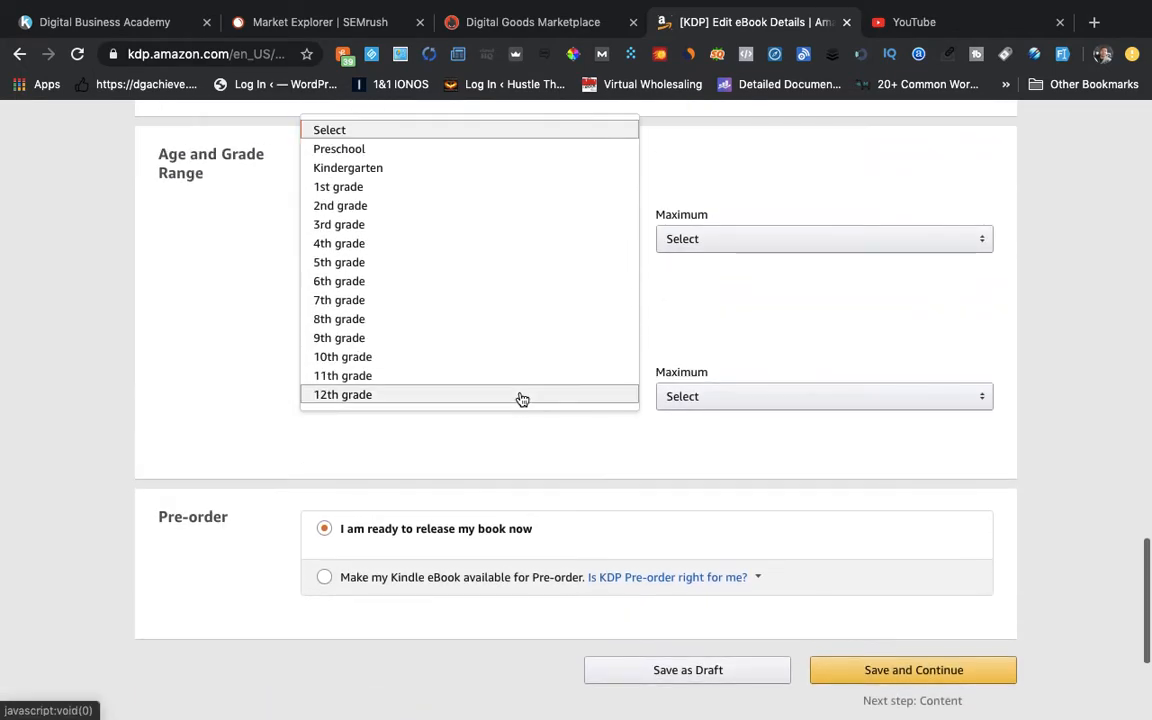
left_click(663, 327)
Set the minimum of the children's book age range to 18+.
left_click(616, 250)
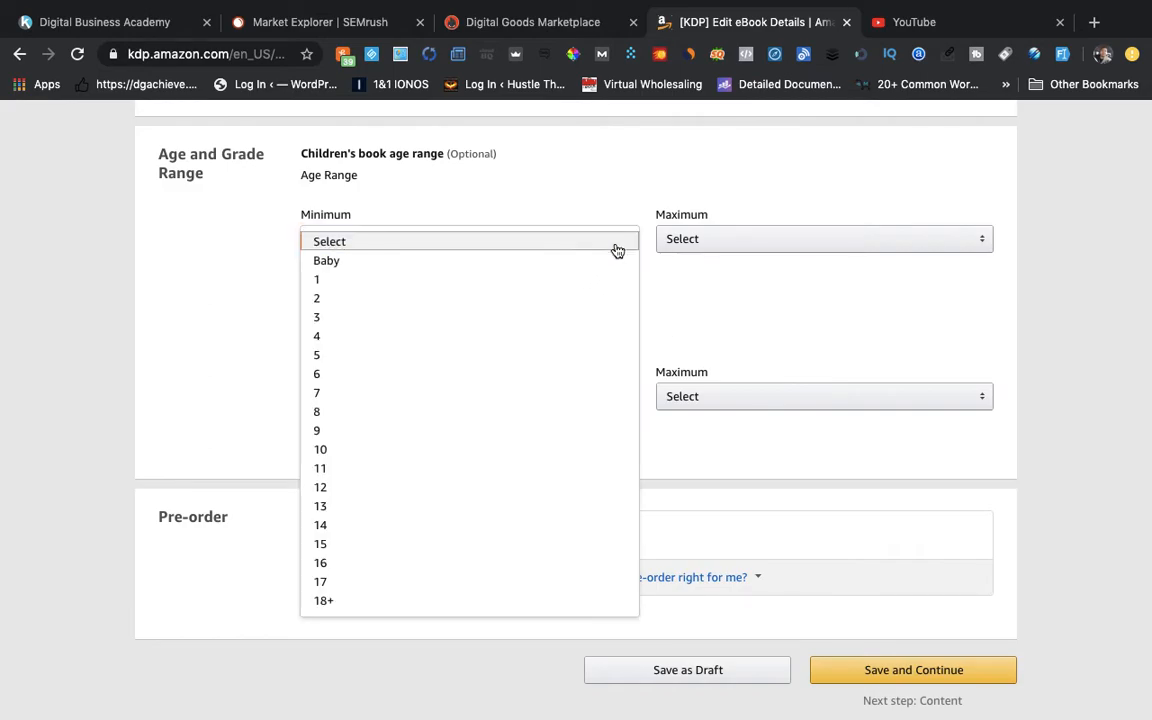
scroll(572, 340, "down", 3)
left_click(450, 435)
Review the completed eBook details from the pre-order option up to the language and title, and back down.
scroll(676, 244, "up", 8)
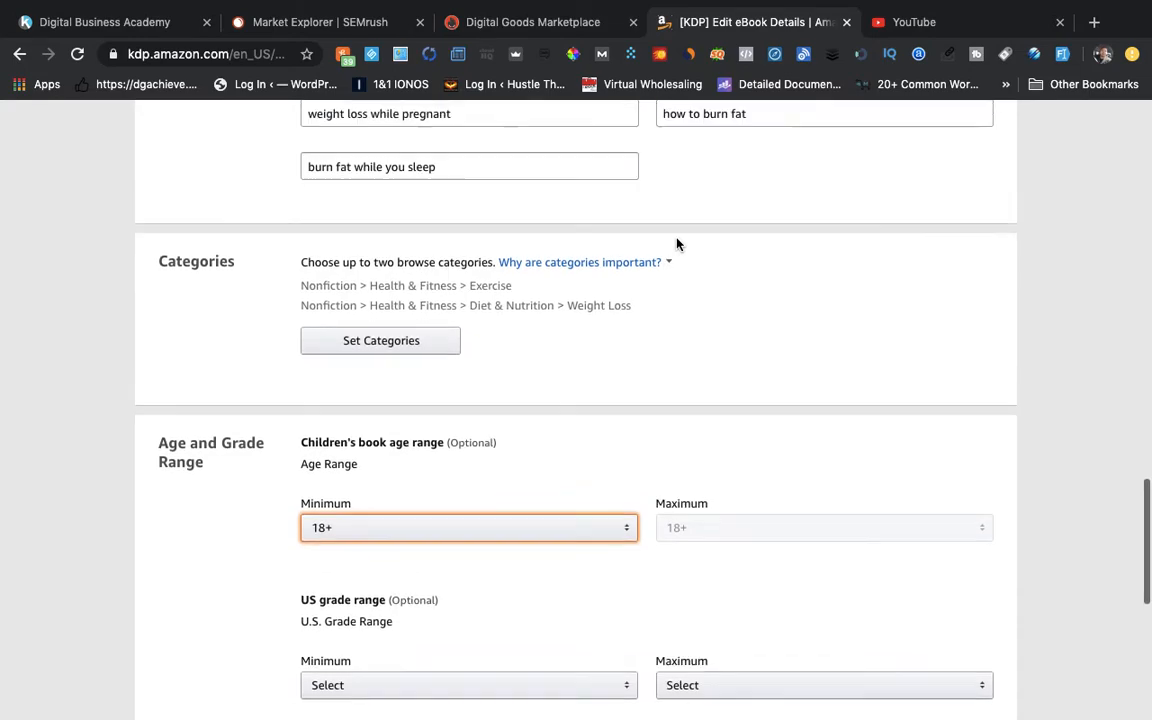
scroll(676, 244, "down", 5)
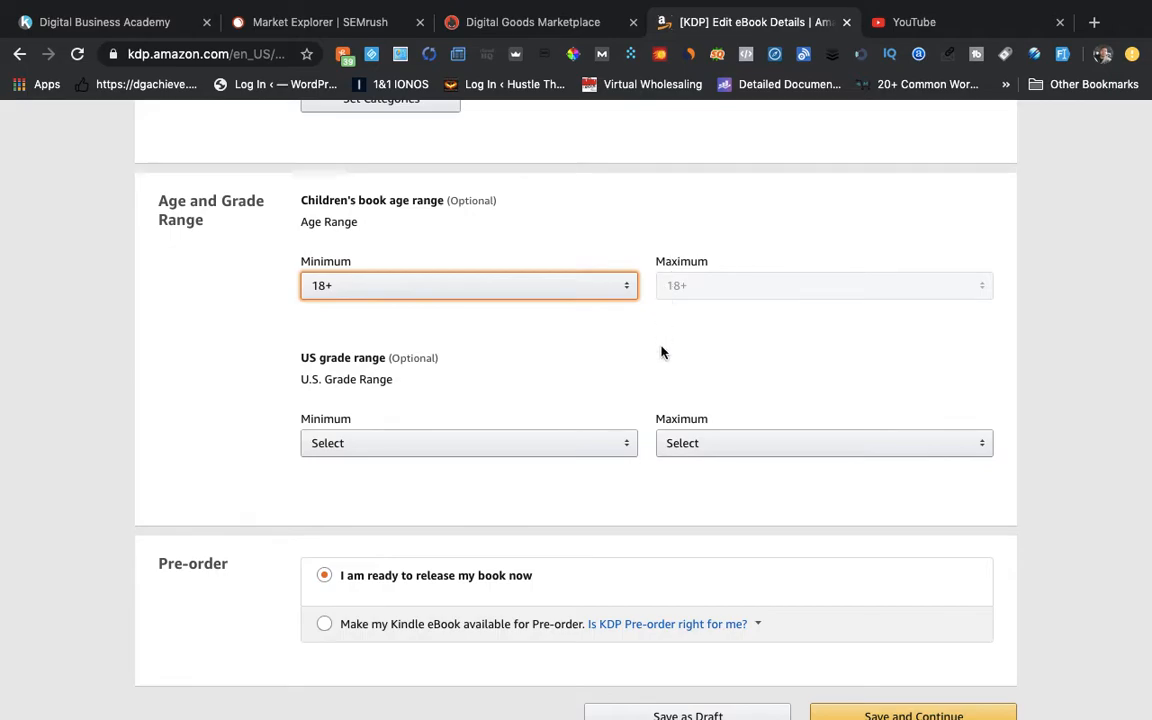
scroll(661, 351, "down", 2)
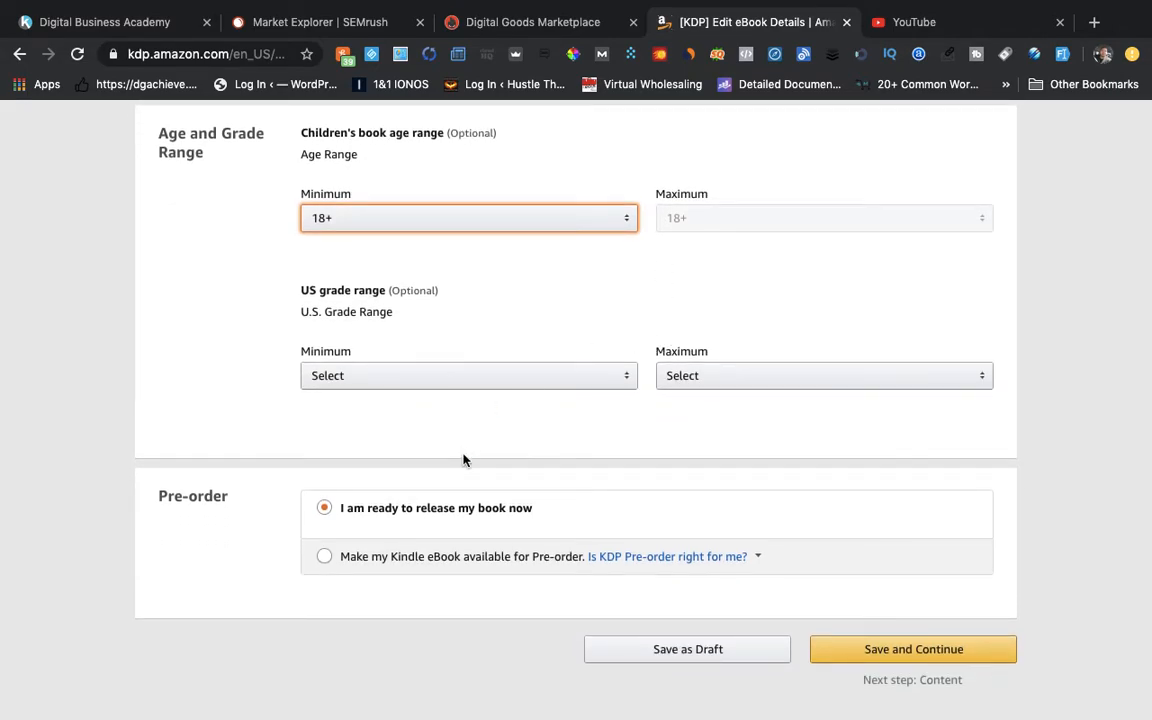
scroll(459, 480, "up", 16)
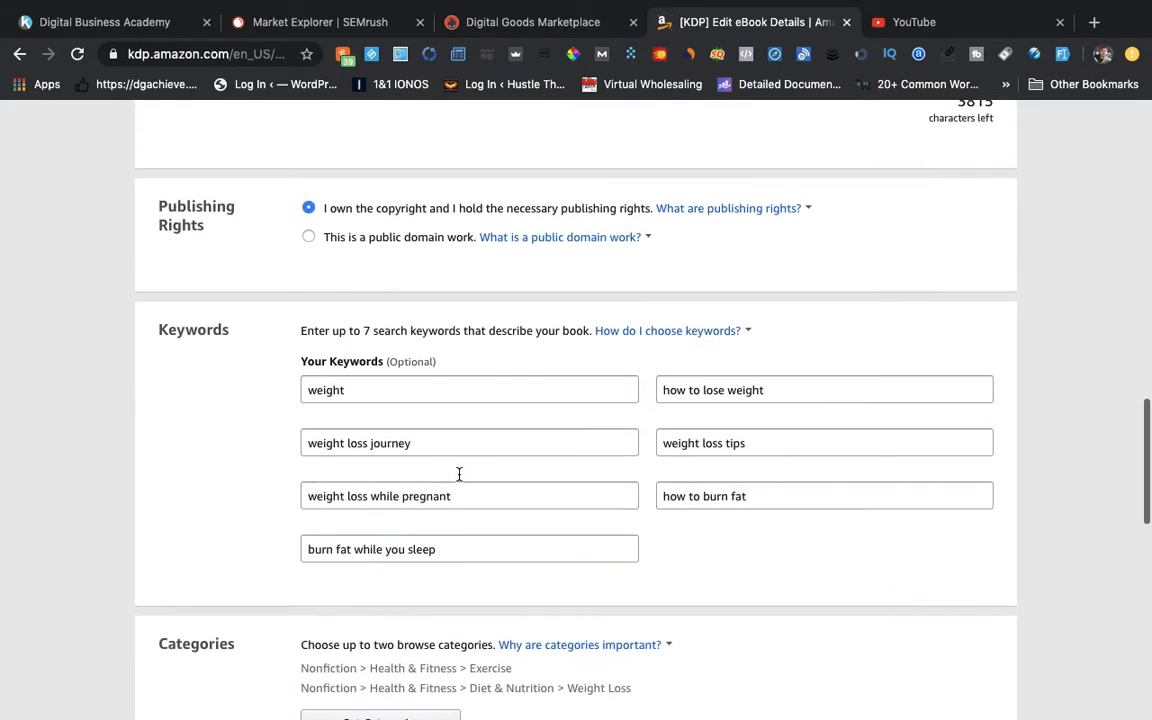
scroll(460, 480, "up", 6)
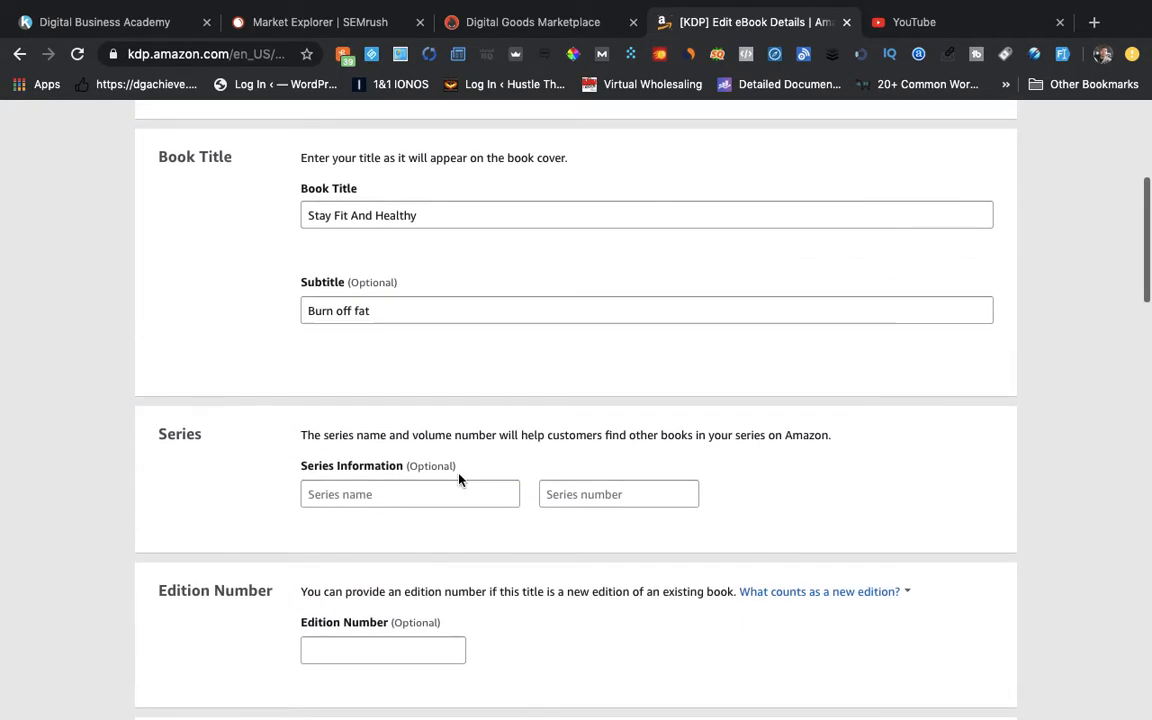
scroll(459, 480, "up", 7)
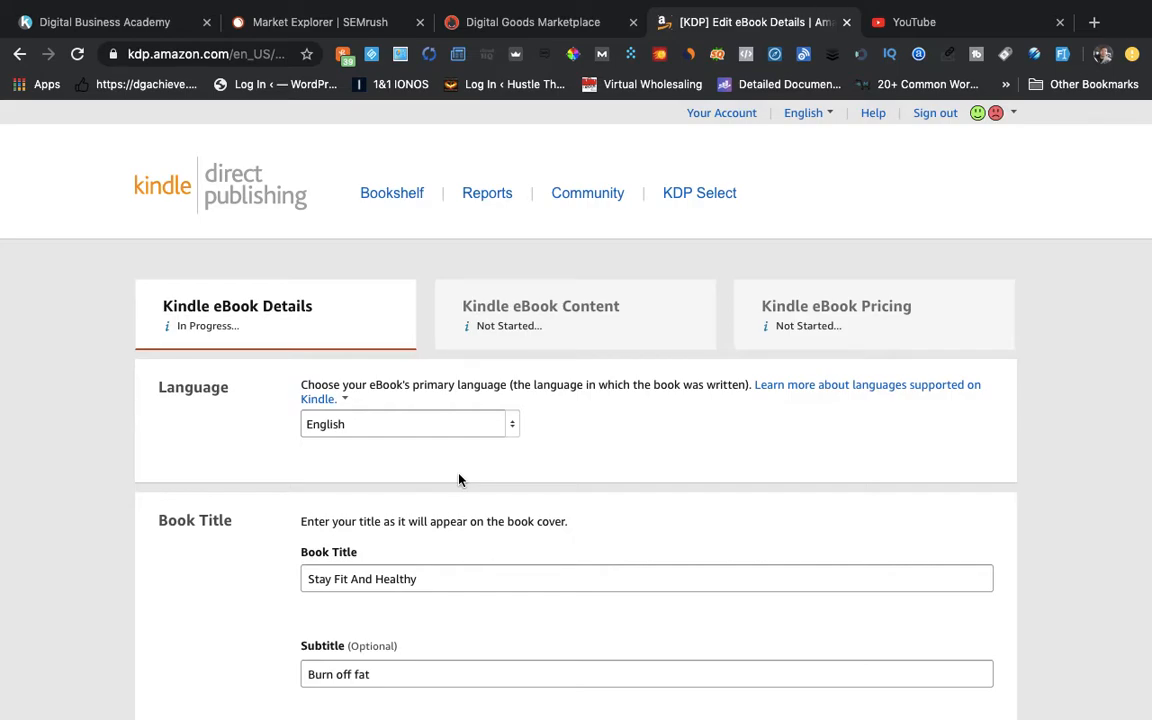
scroll(459, 479, "down", 10)
scroll(459, 474, "down", 15)
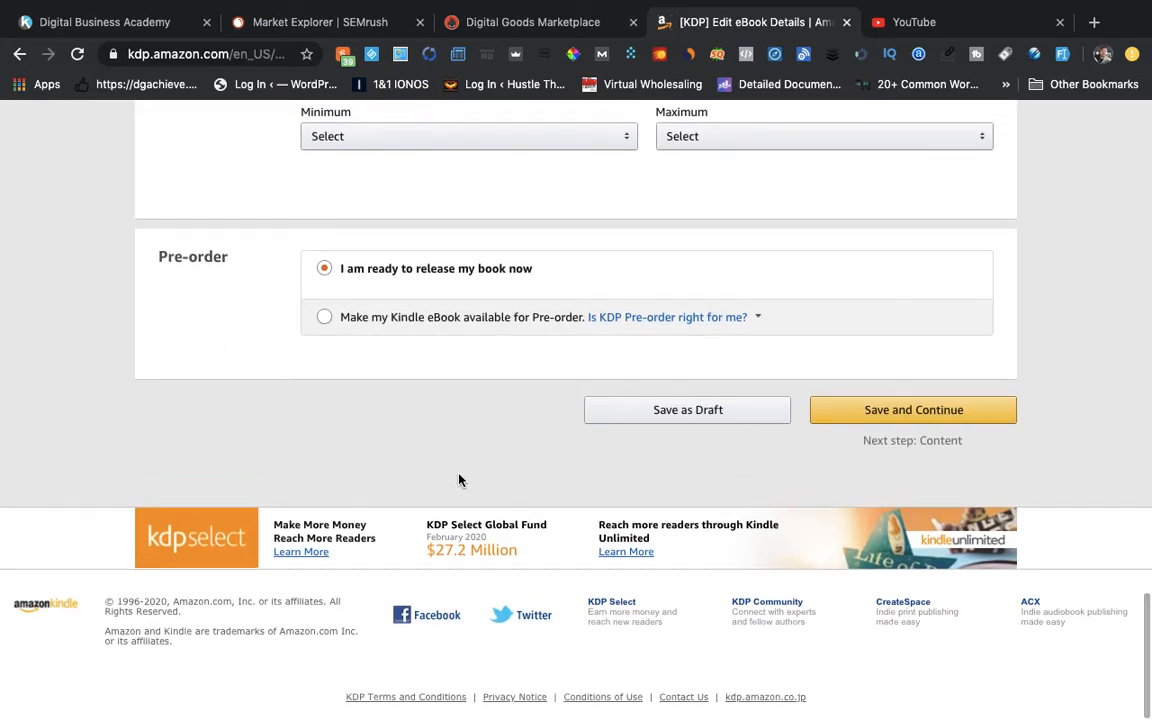
Save the eBook details, continue to the Kindle eBook Content page and bring up its manuscript and cover sections.
left_click(912, 411)
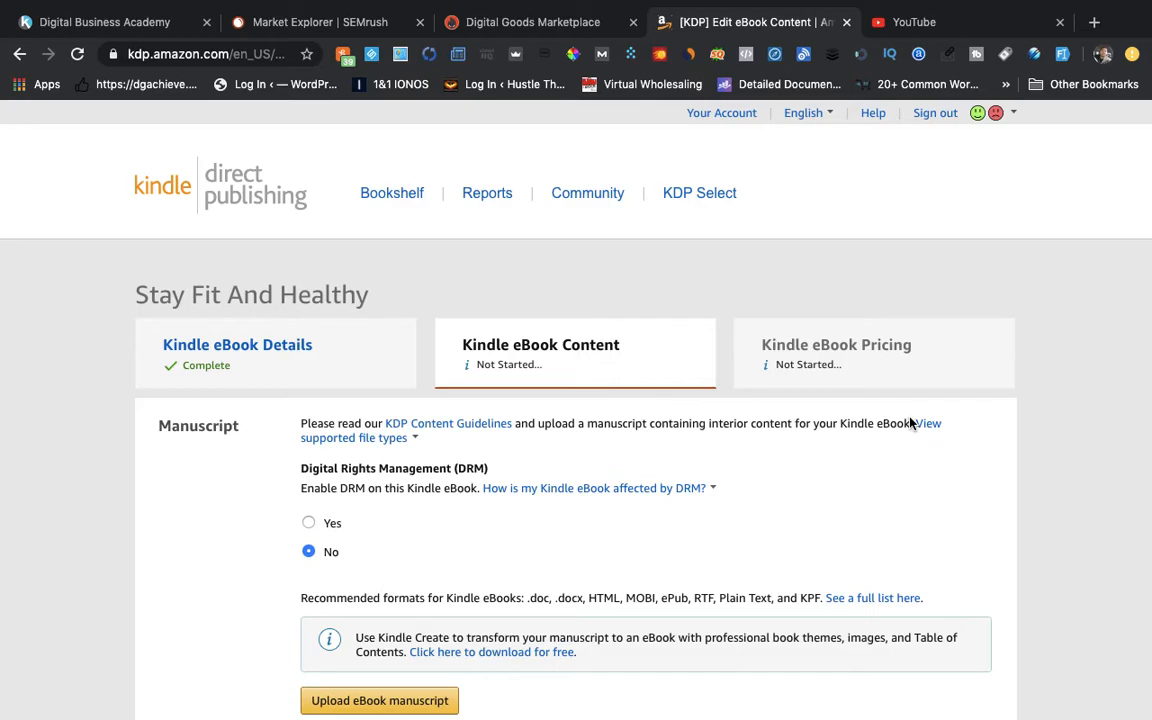
scroll(910, 423, "down", 2)
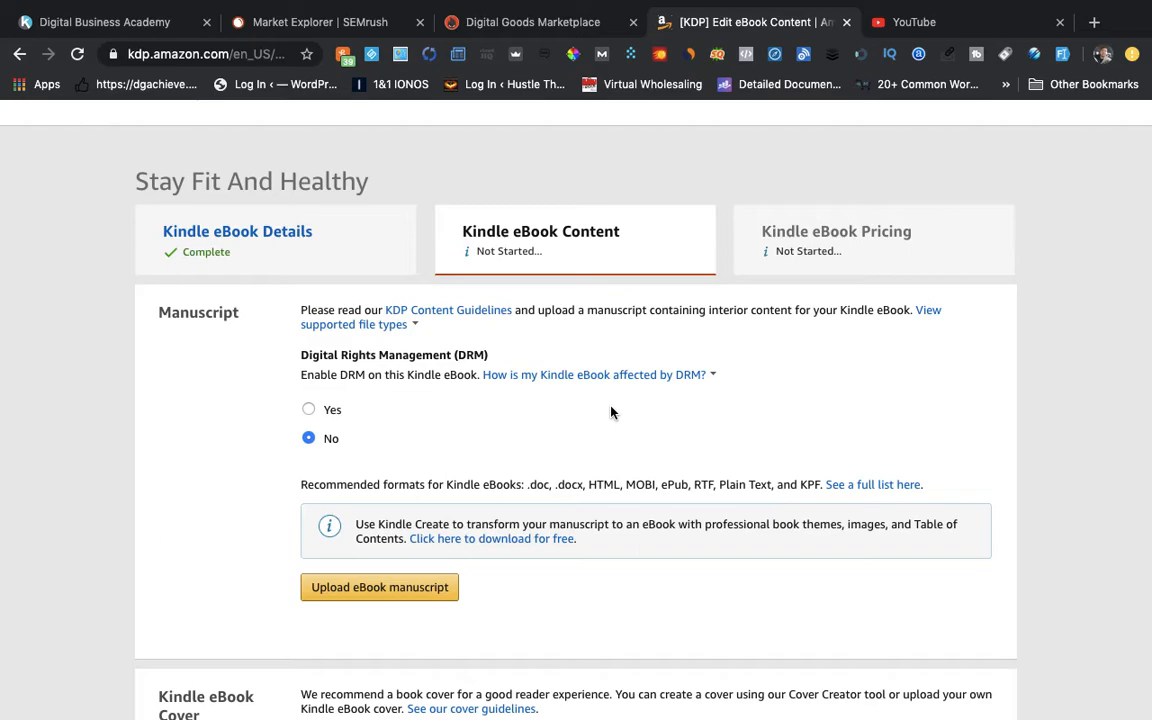
scroll(612, 412, "down", 2)
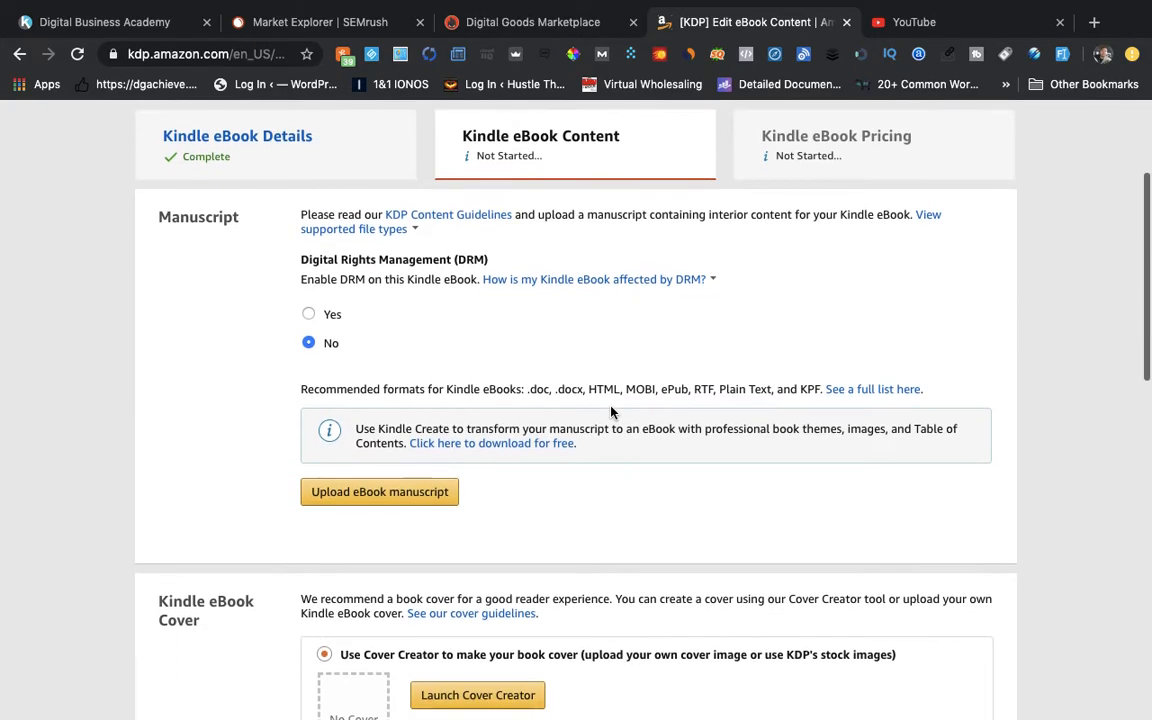
Upload "Stay fit ebook.pdf" from the Desktop folder as the eBook manuscript and continue with the PDF format.
scroll(650, 471, "down", 2)
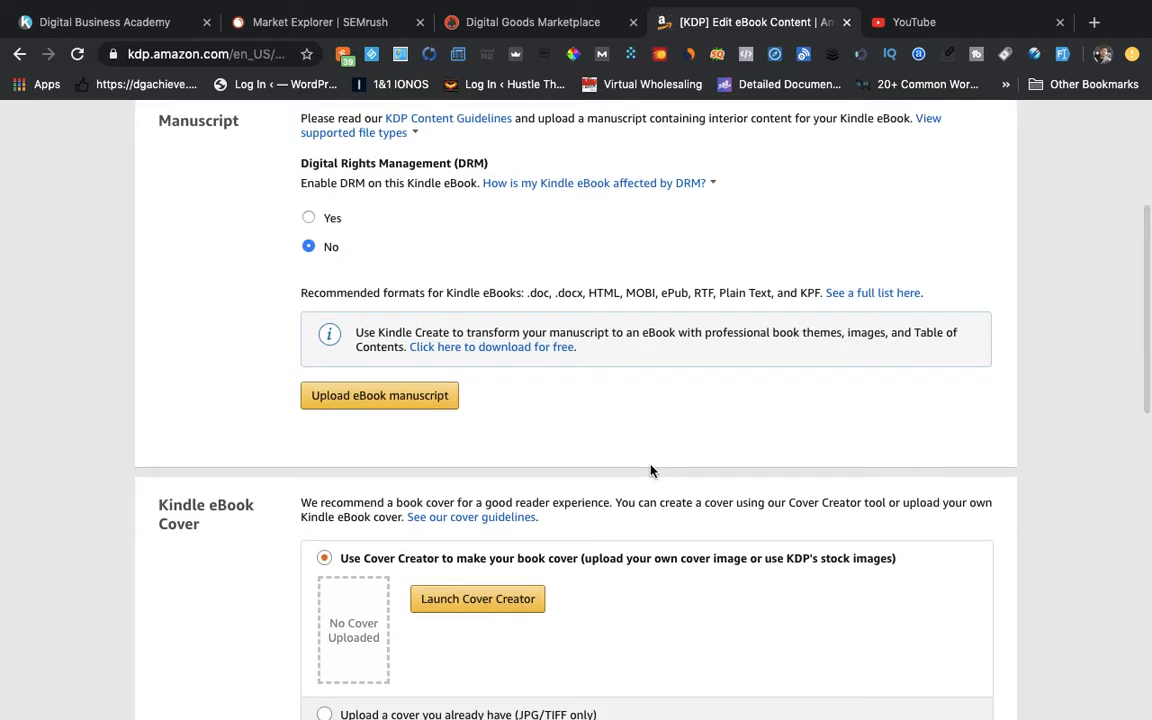
left_click(368, 406)
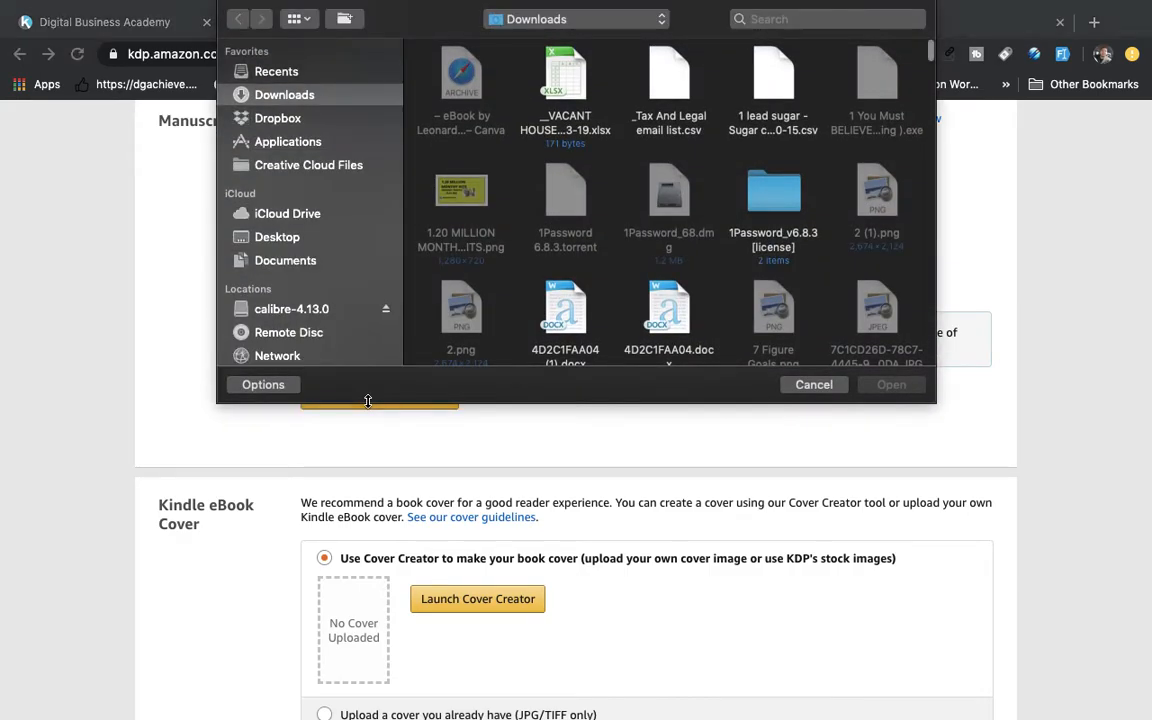
left_click(287, 236)
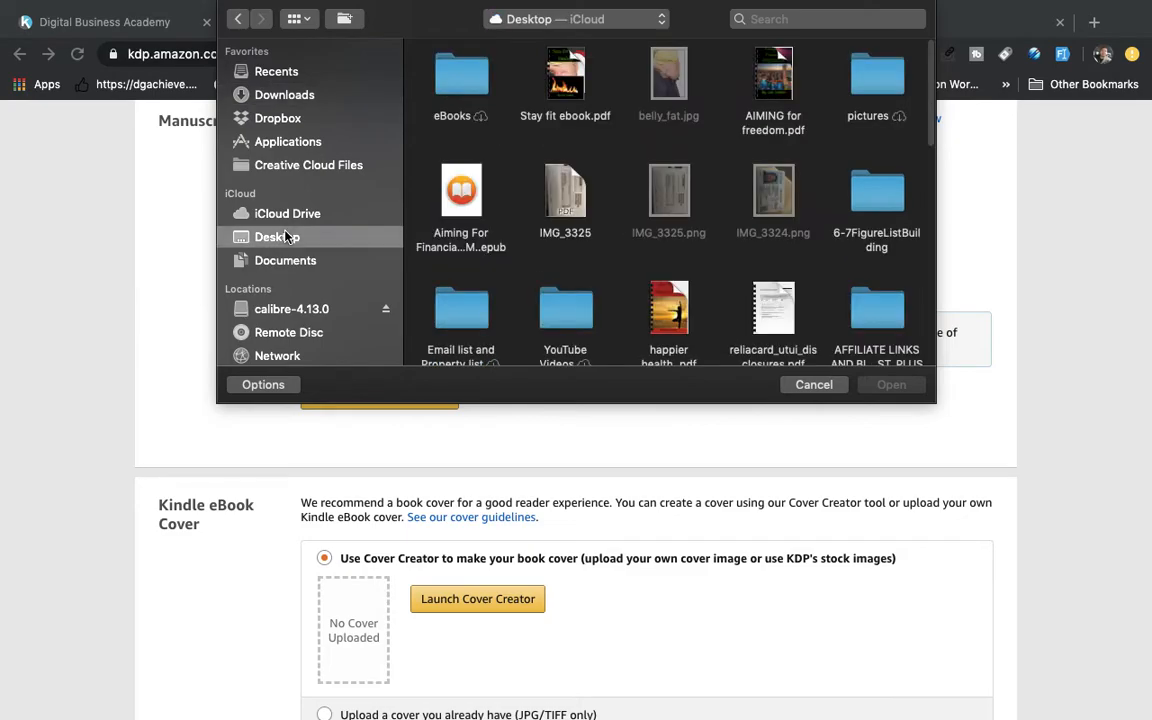
left_click(566, 82)
left_click(903, 388)
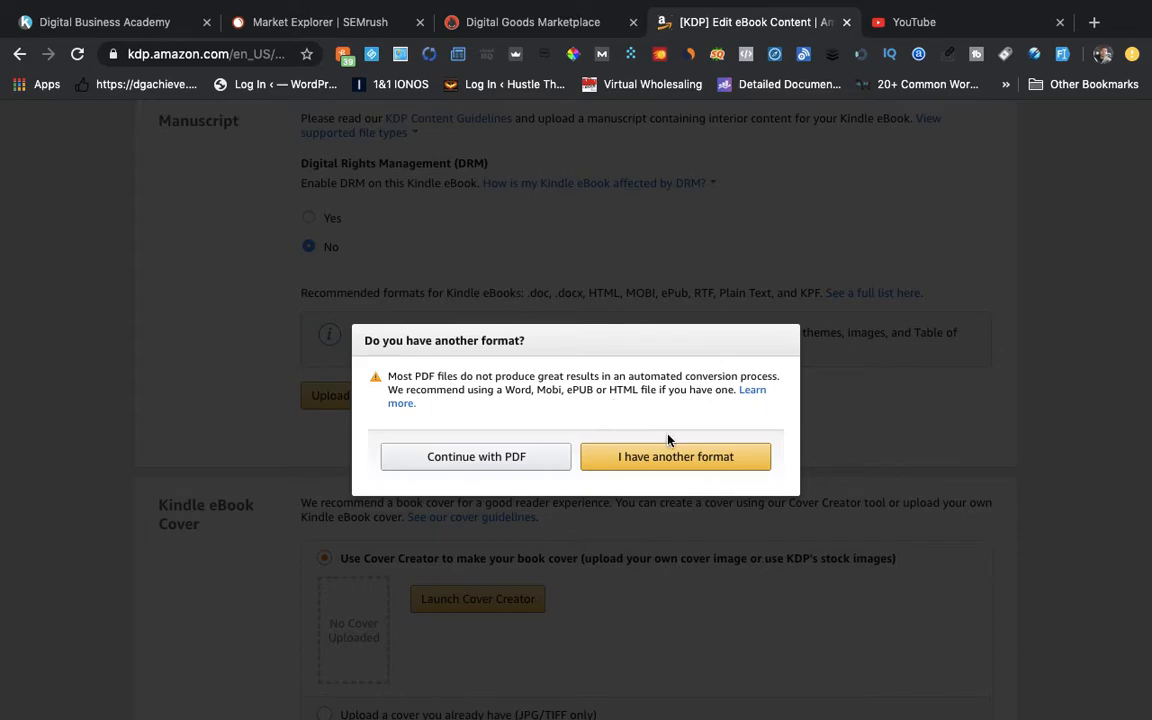
left_click(490, 456)
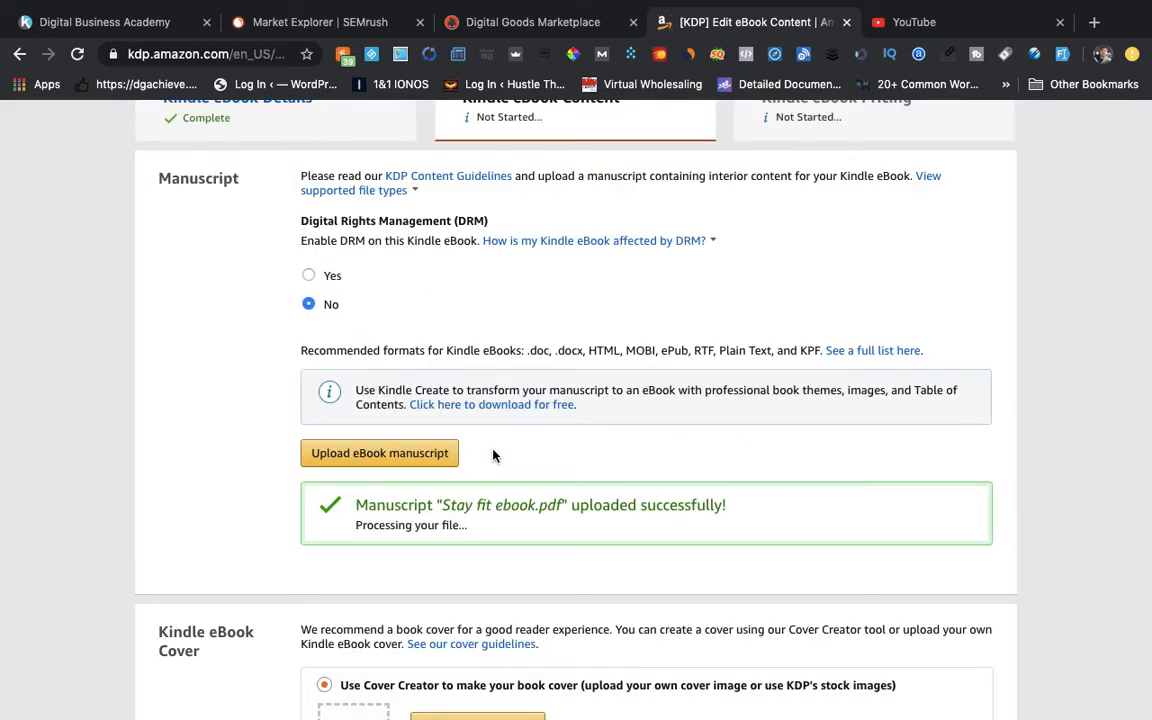
Launch Cover Creator, look over its image source options and cover designs, and exit without choosing a design.
scroll(492, 456, "down", 5)
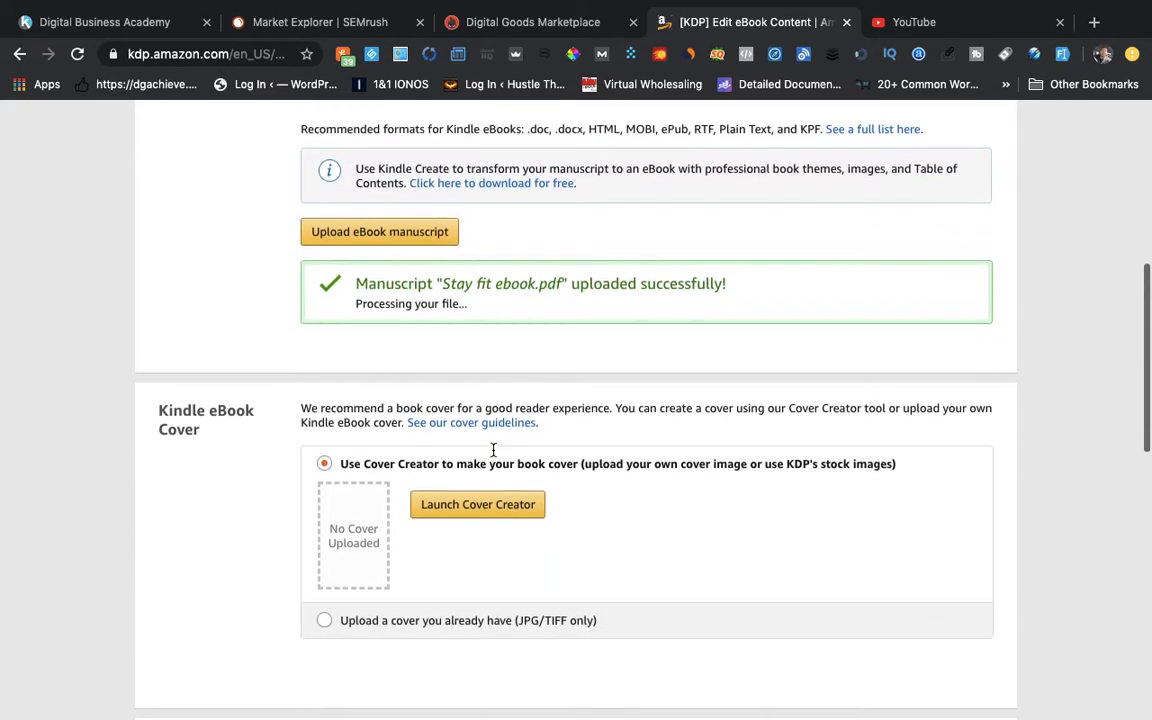
scroll(493, 450, "down", 2)
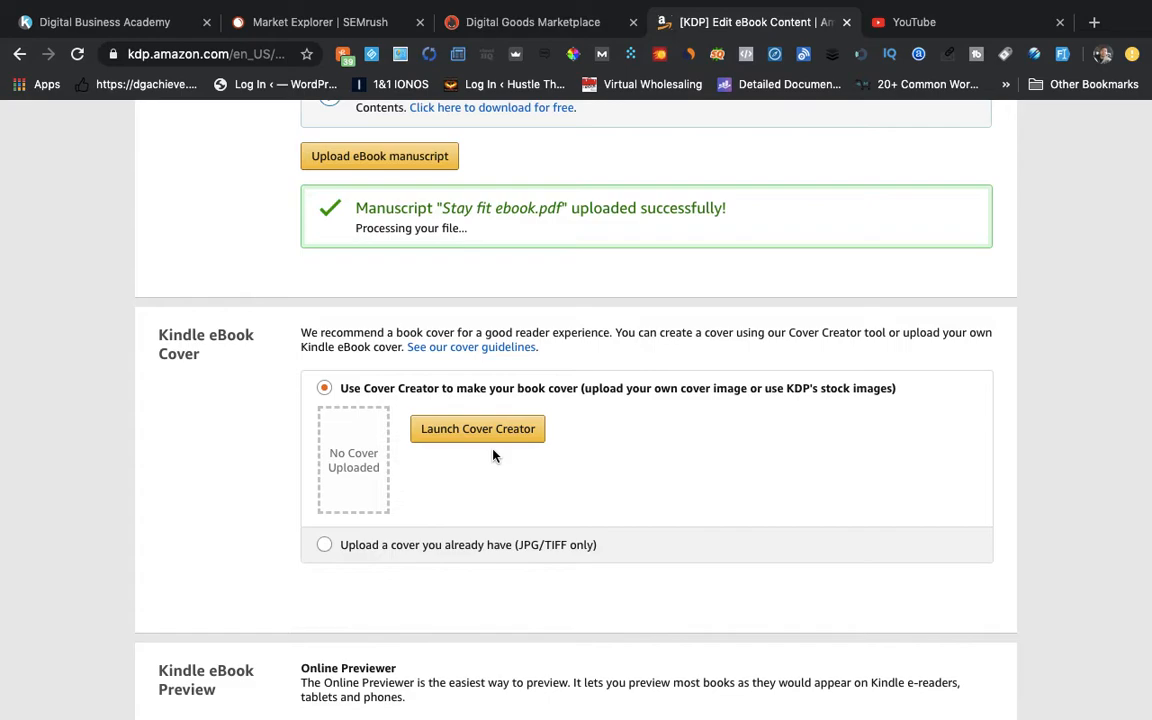
left_click(473, 438)
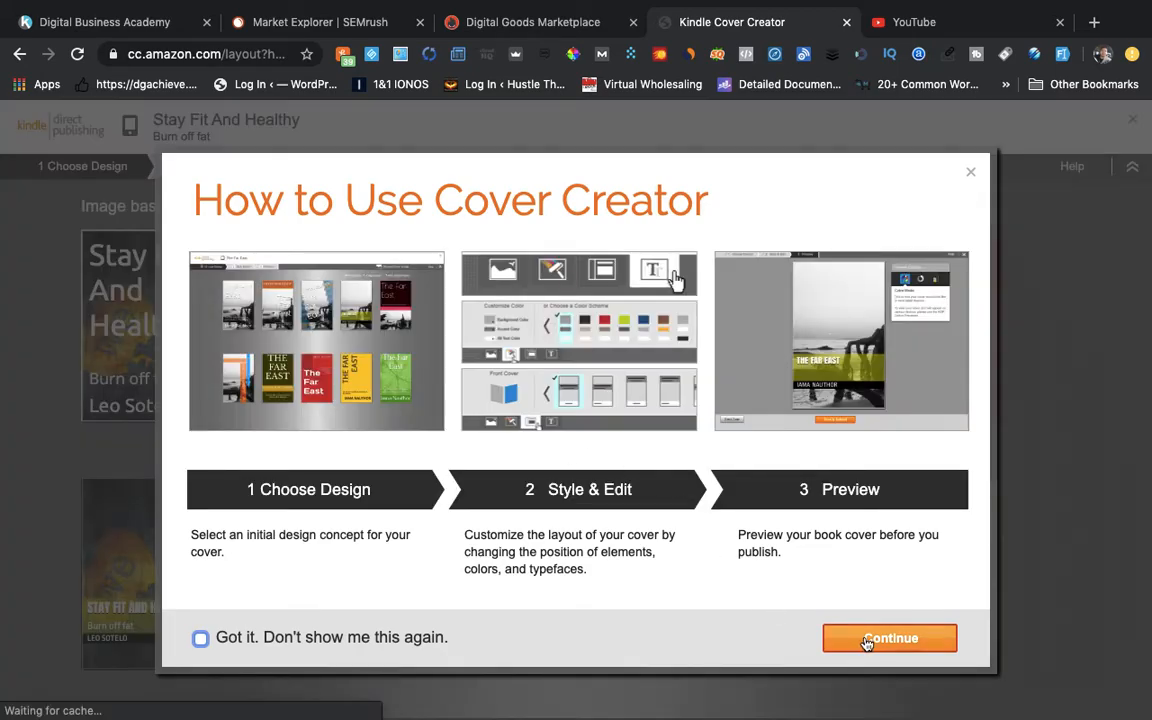
left_click(889, 638)
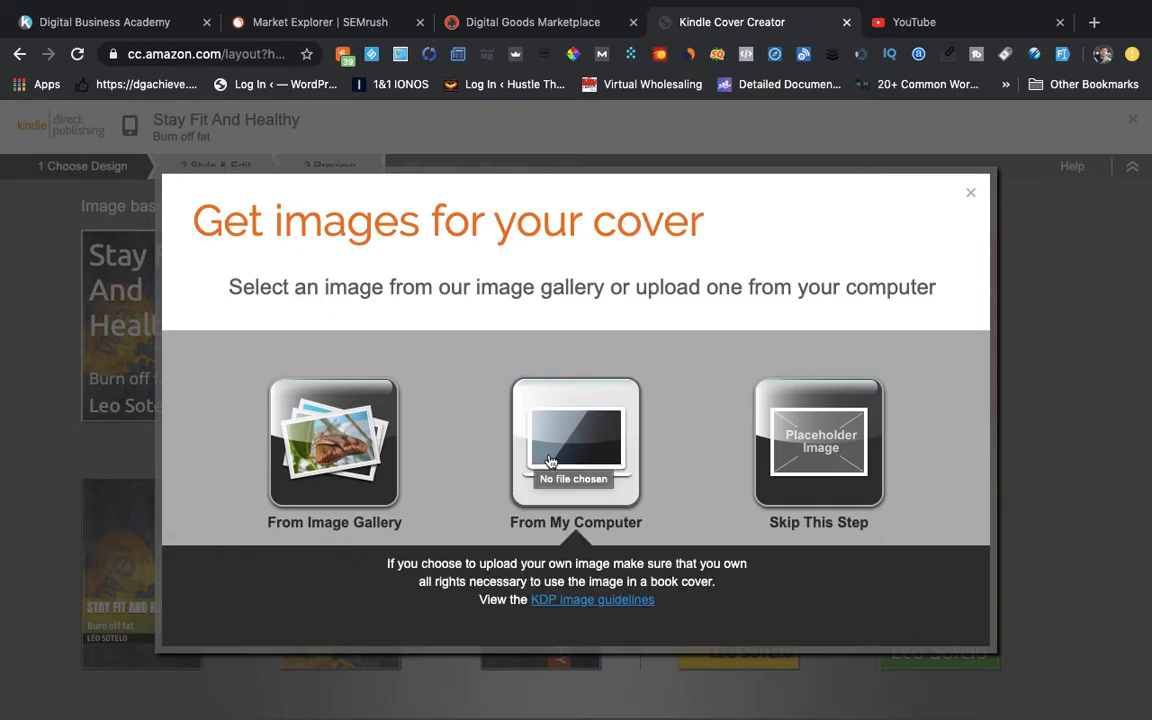
left_click(970, 196)
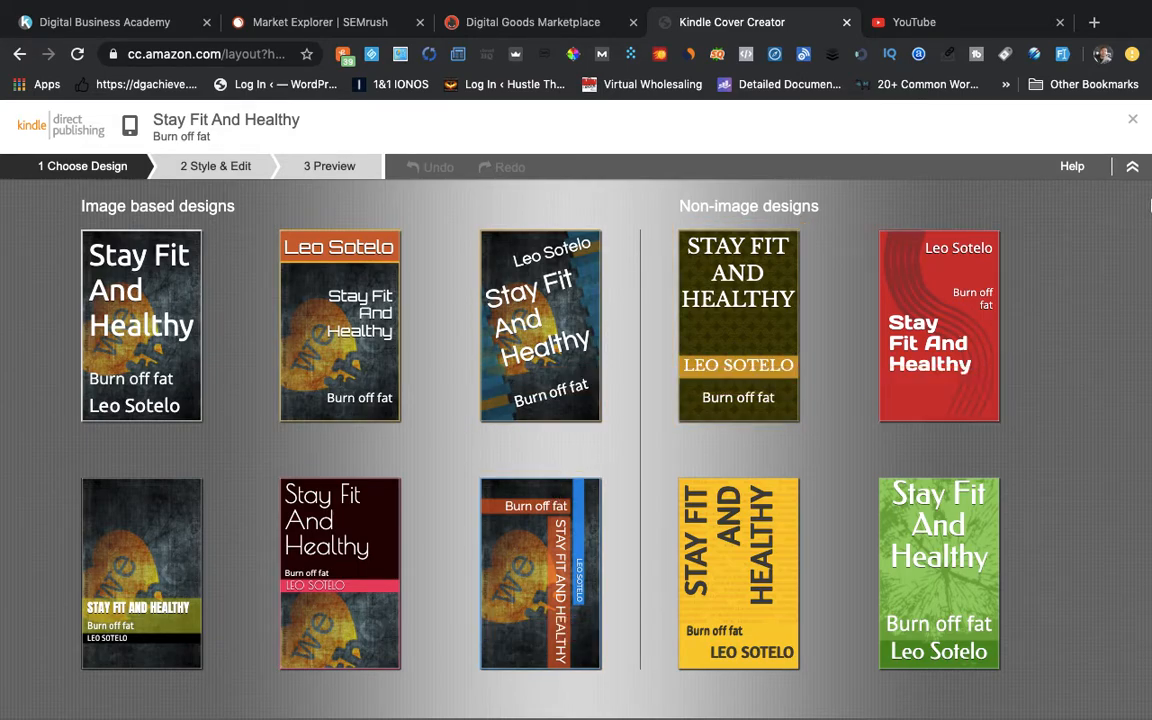
left_click(1134, 121)
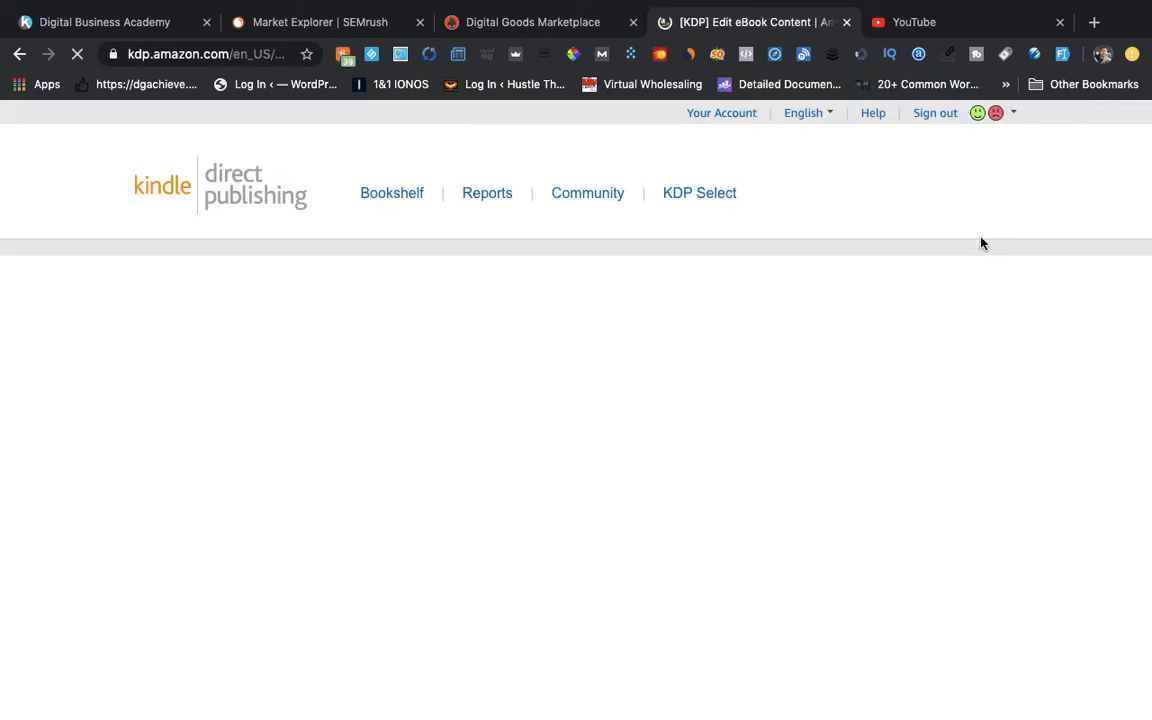
Launch the Online Previewer for the uploaded manuscript from the Kindle eBook Preview section.
scroll(929, 273, "down", 3)
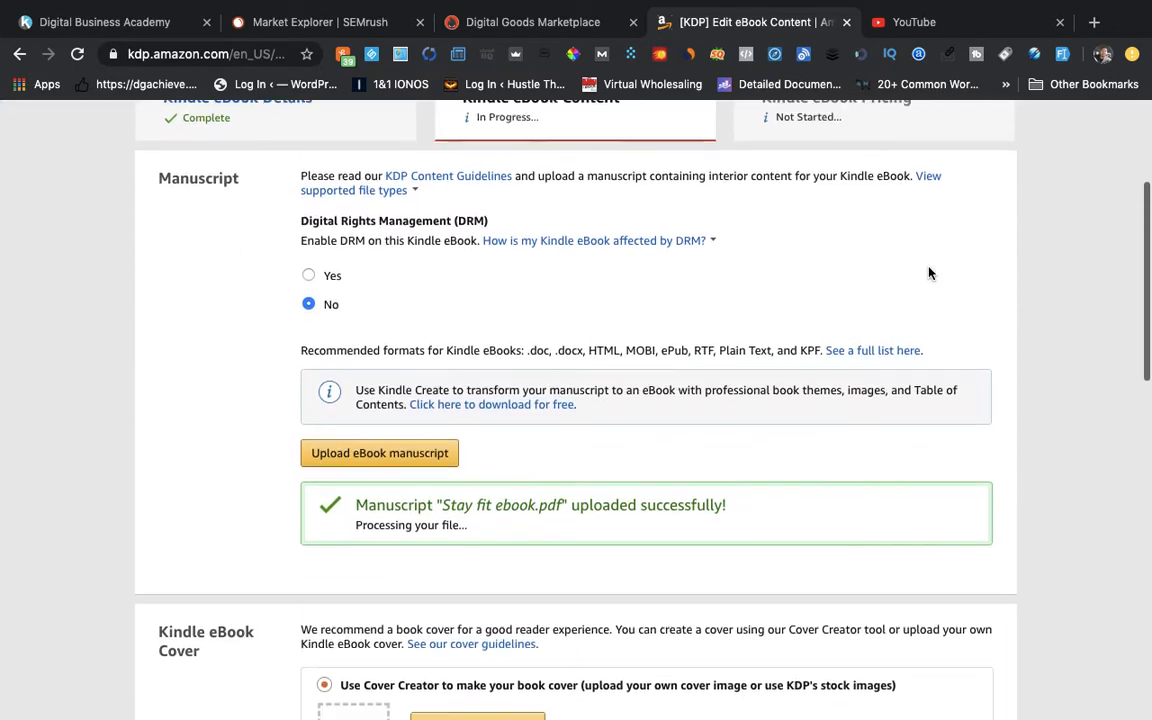
scroll(929, 273, "down", 5)
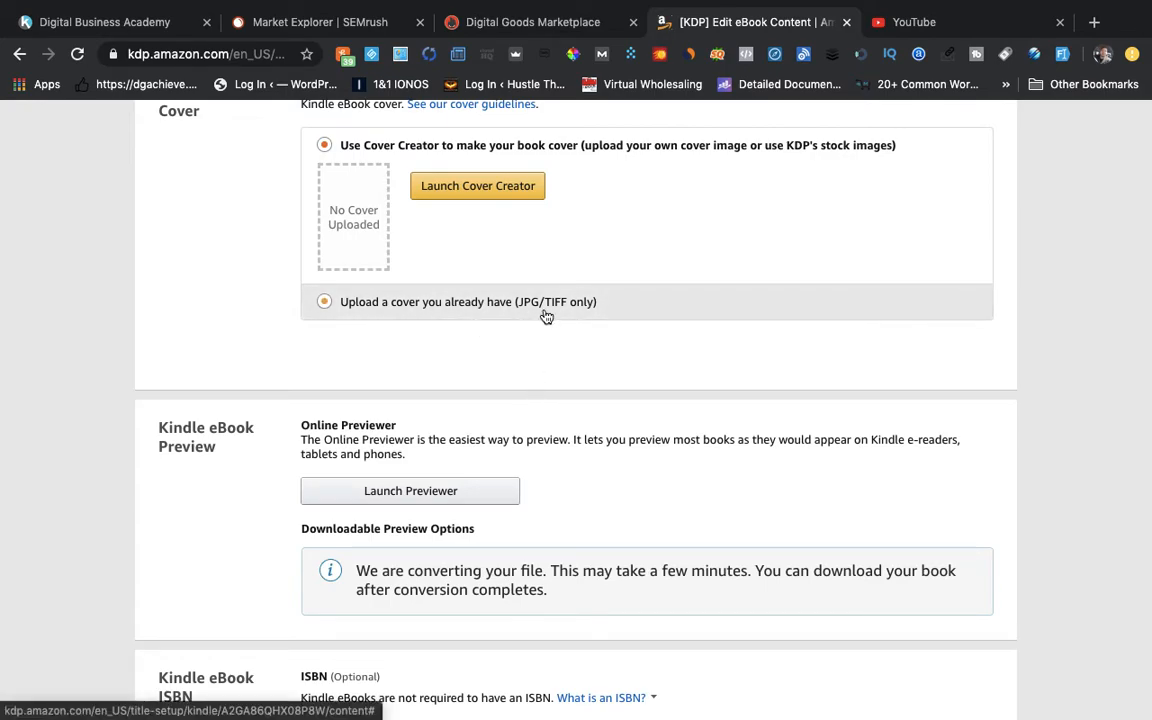
scroll(571, 329, "down", 2)
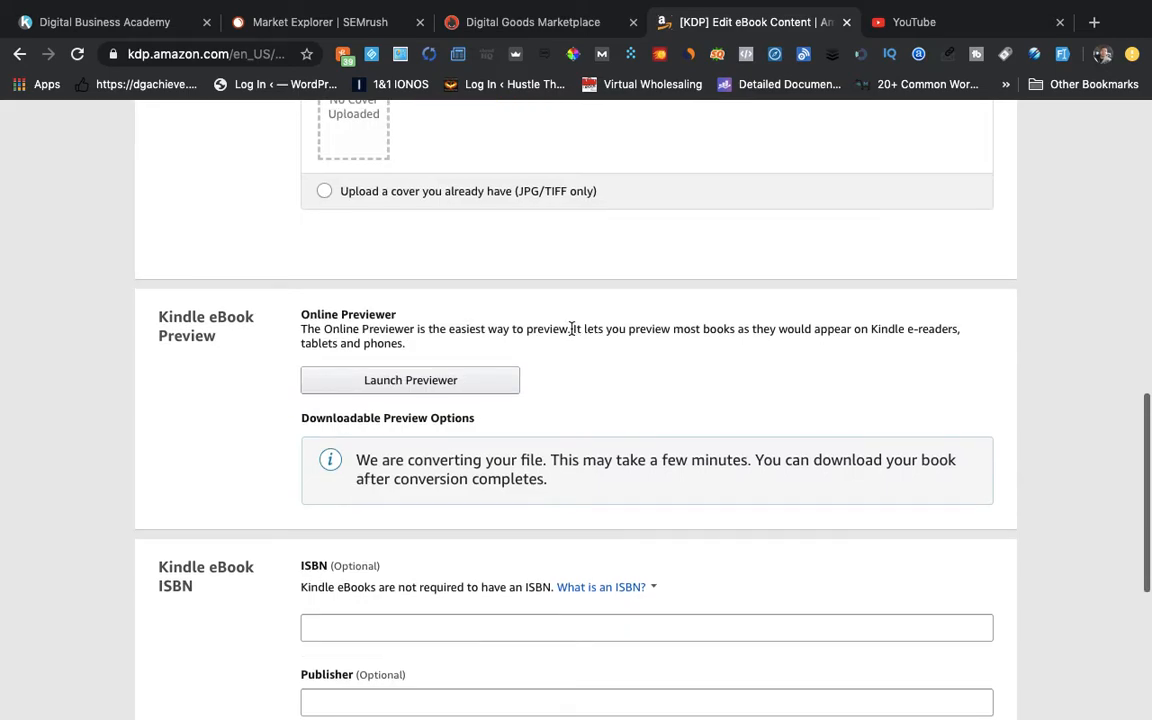
scroll(571, 329, "down", 2)
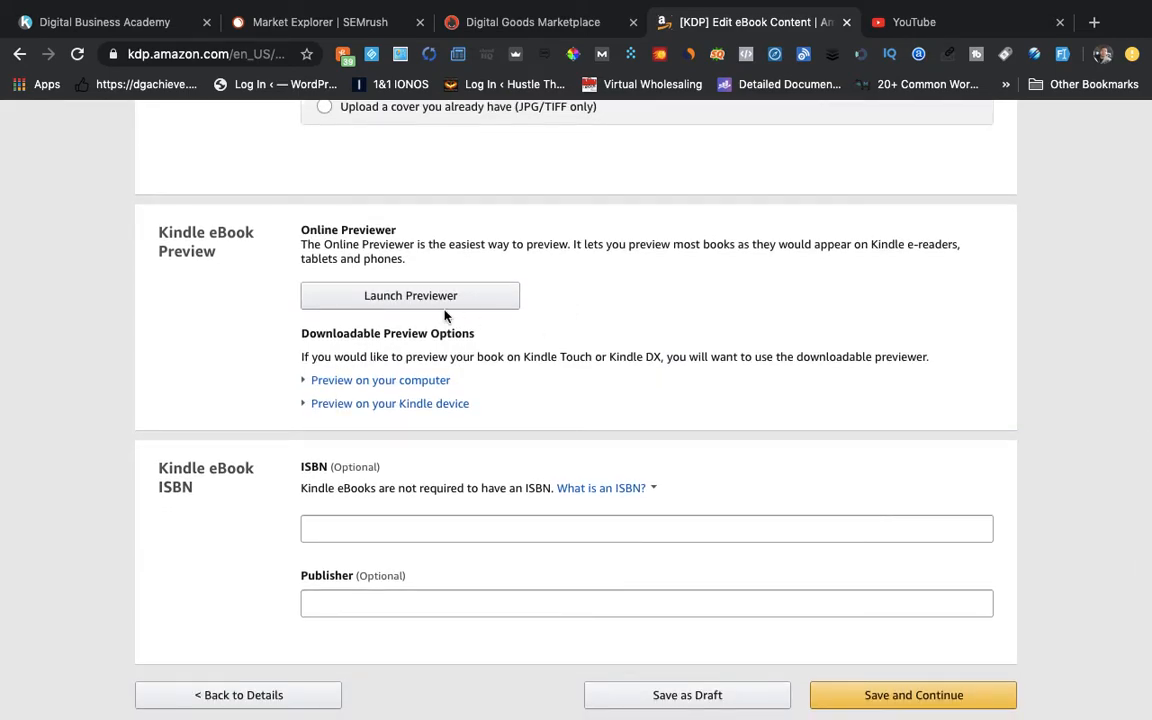
left_click(432, 296)
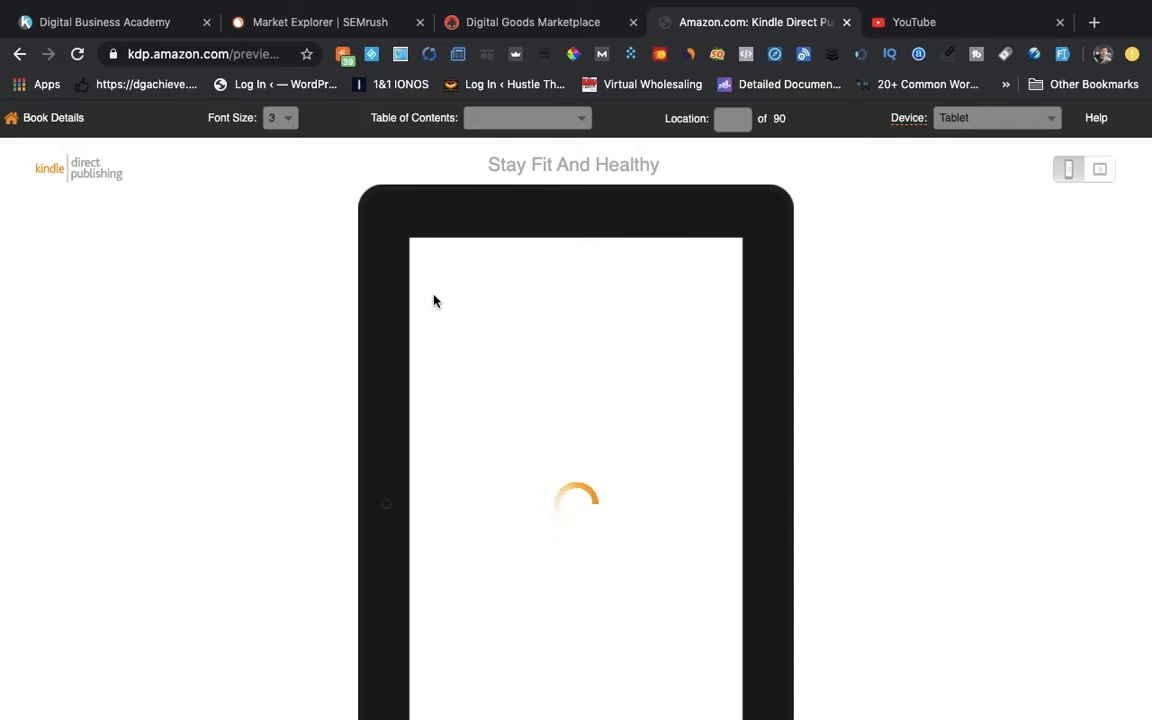
scroll(660, 390, "down", 2)
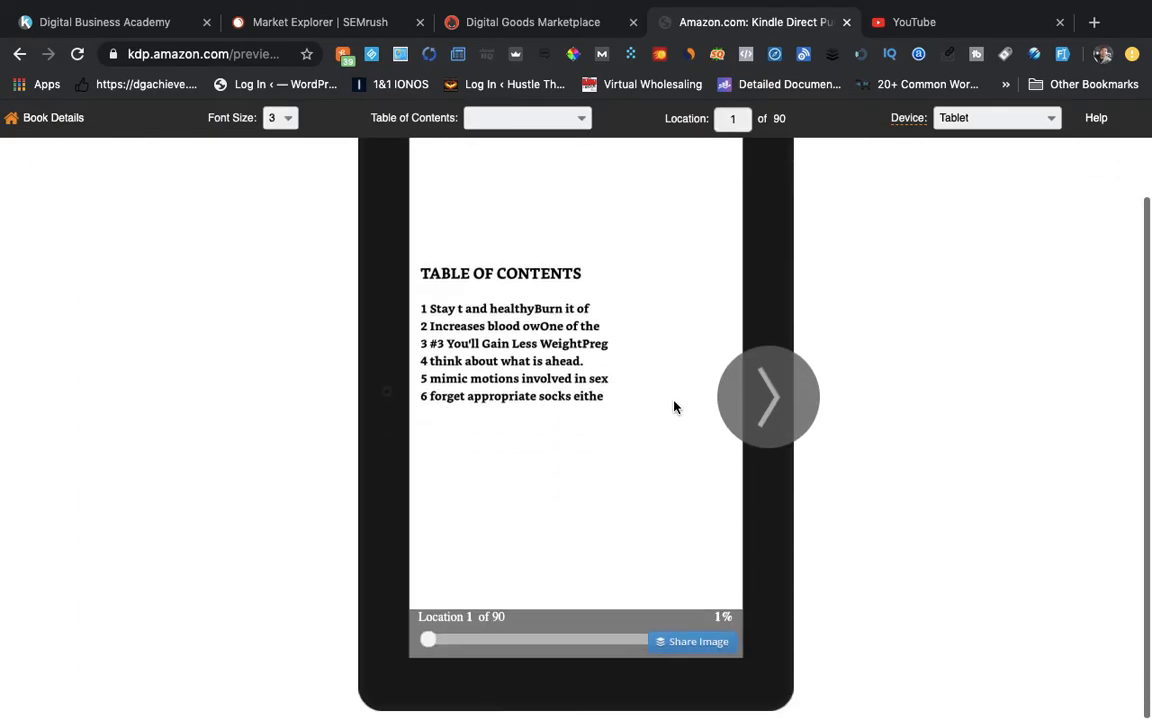
Page forward through the tablet preview from the table of contents to the closing Thank You page.
left_click(761, 401)
left_click(761, 401)
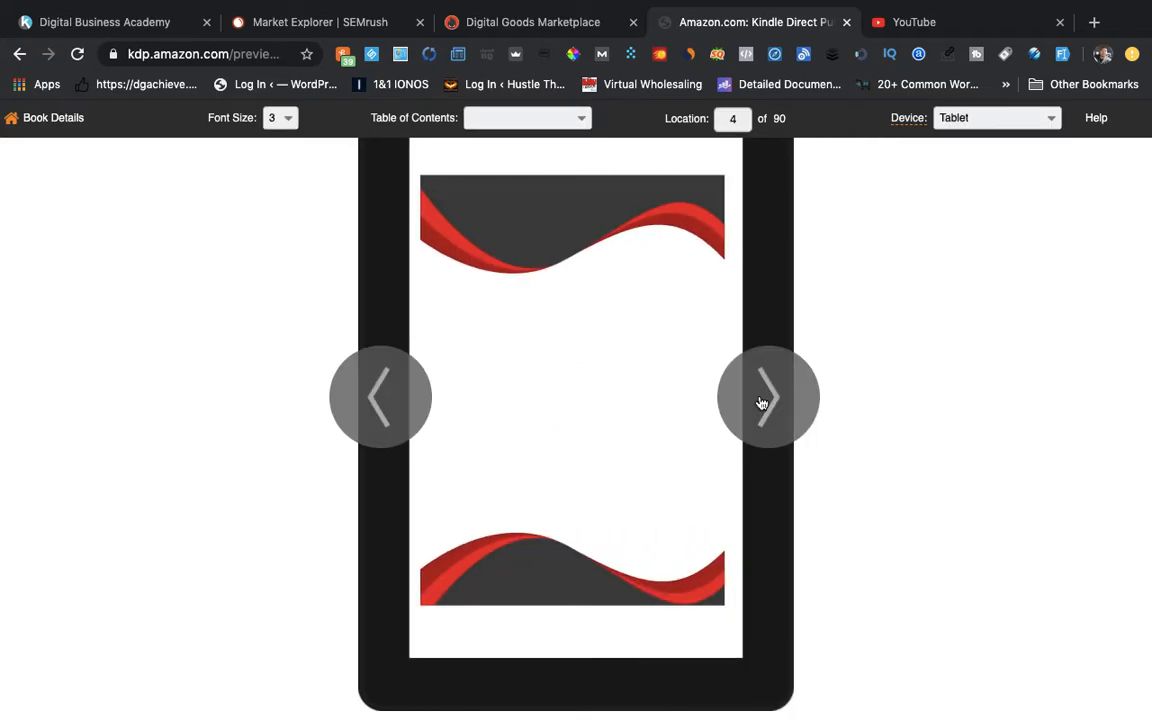
scroll(761, 401, "up", 1)
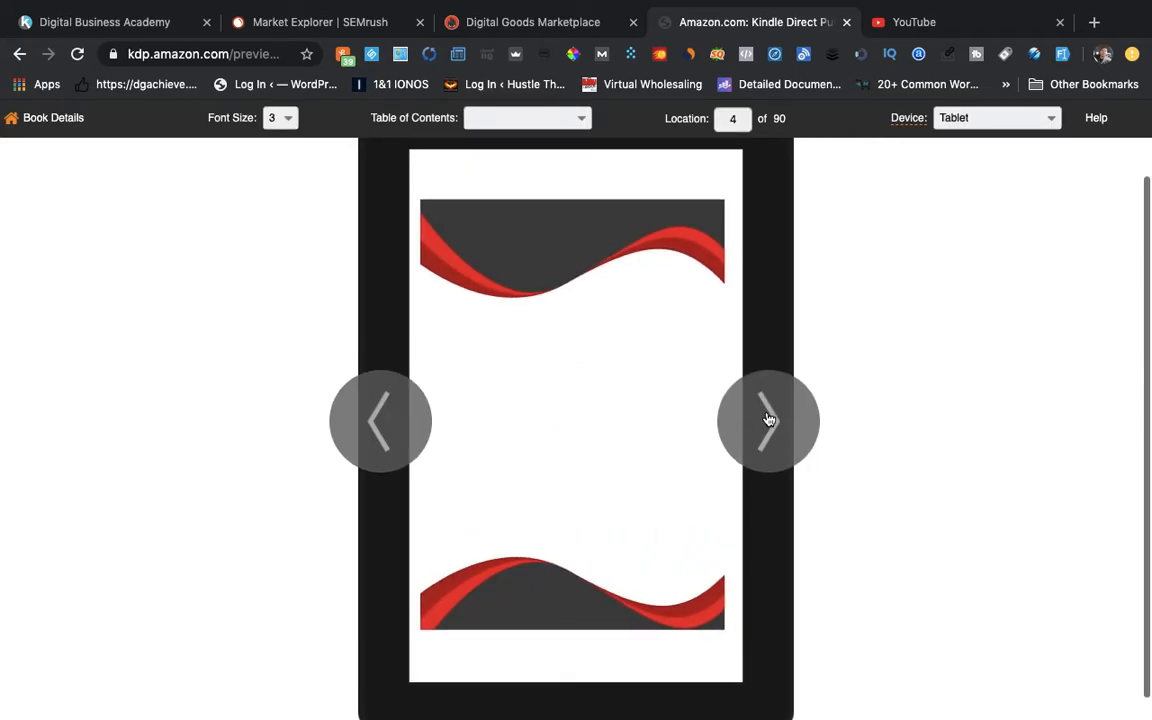
left_click(768, 418)
left_click(768, 418)
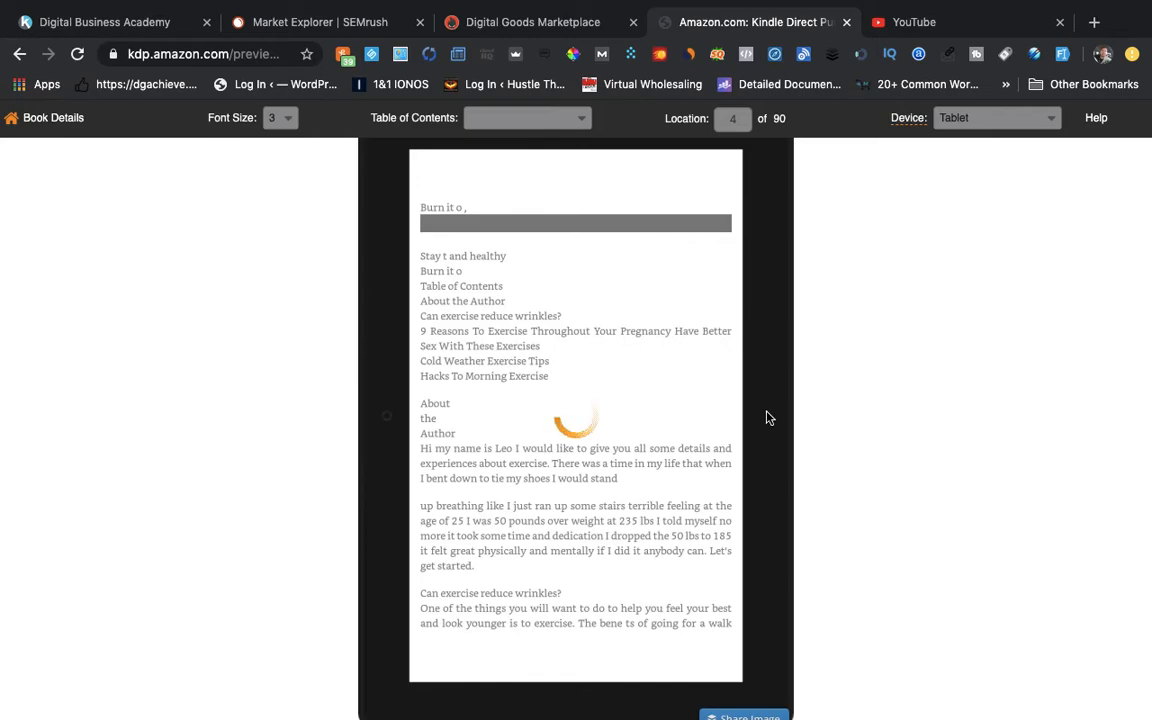
left_click(768, 418)
left_click(768, 418)
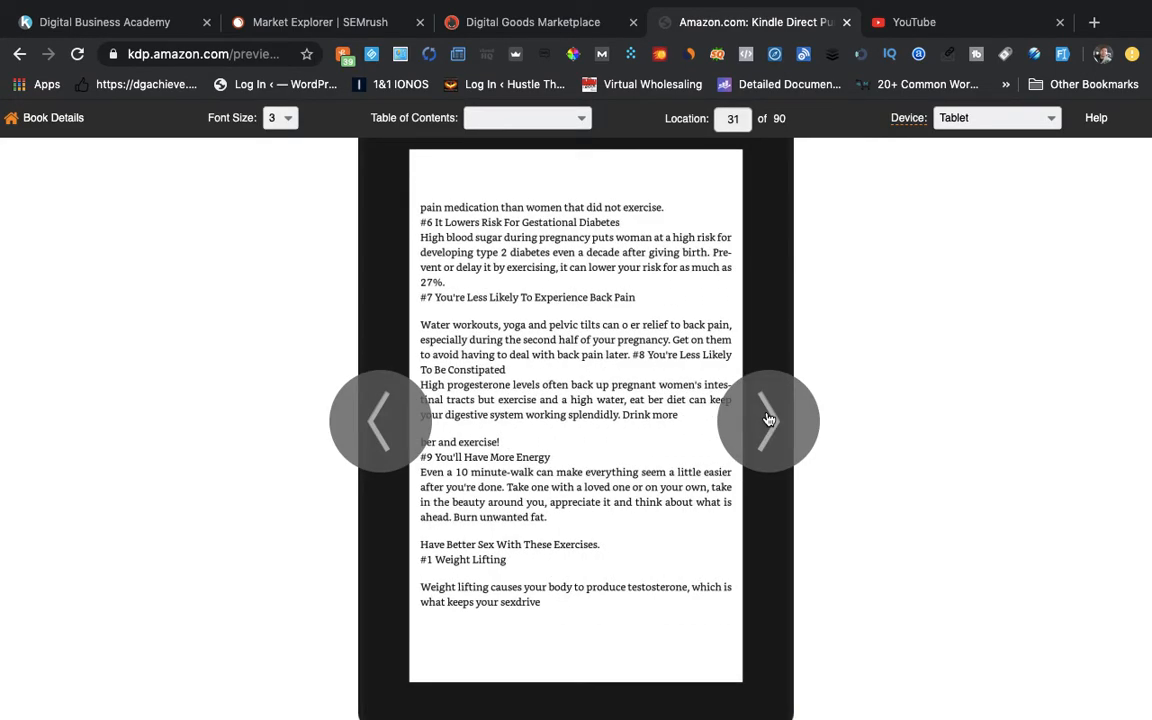
left_click(768, 418)
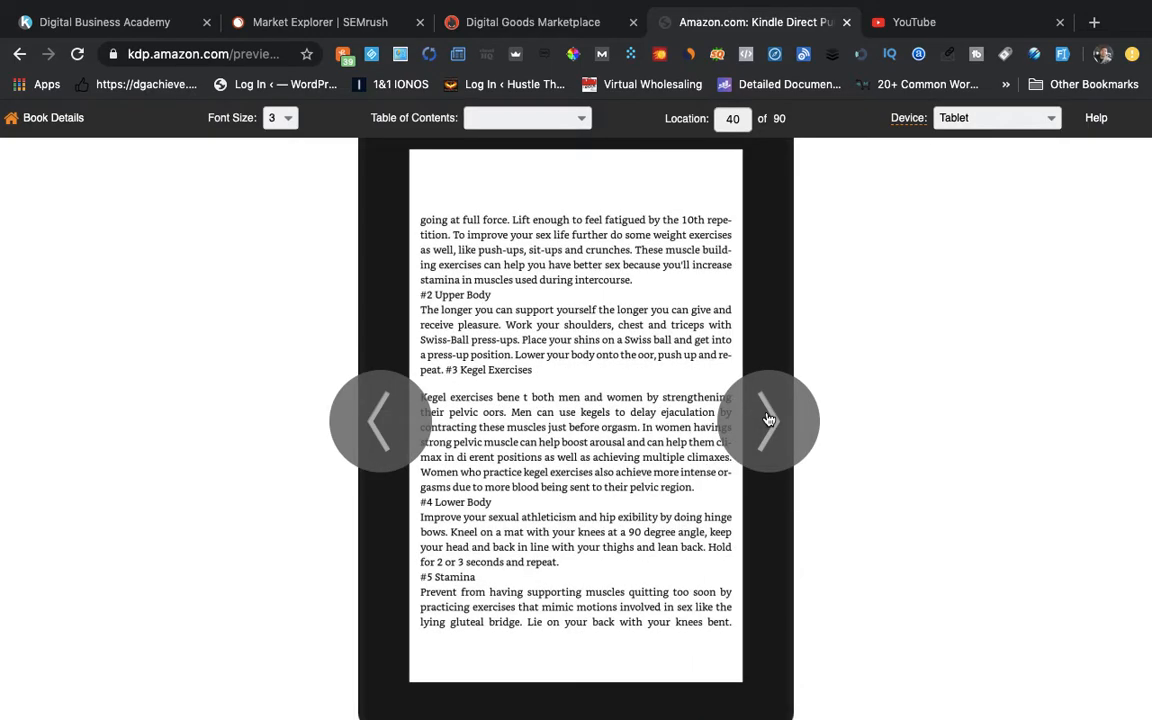
left_click(768, 418)
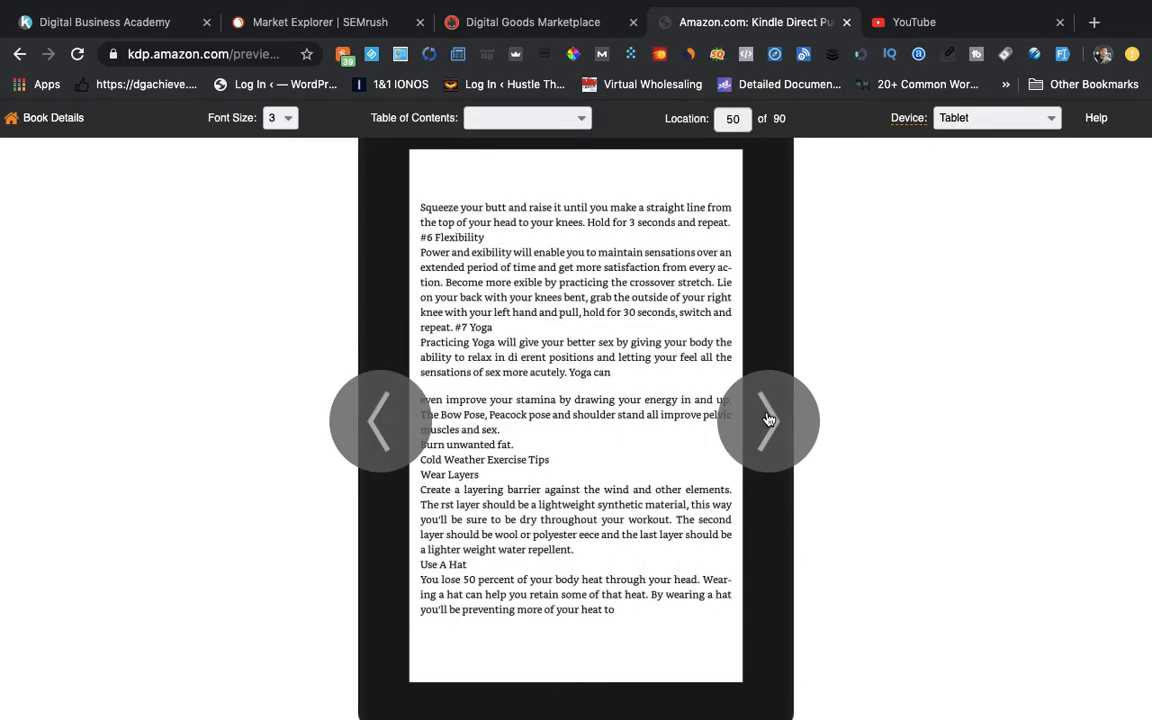
left_click(768, 418)
left_click(768, 418)
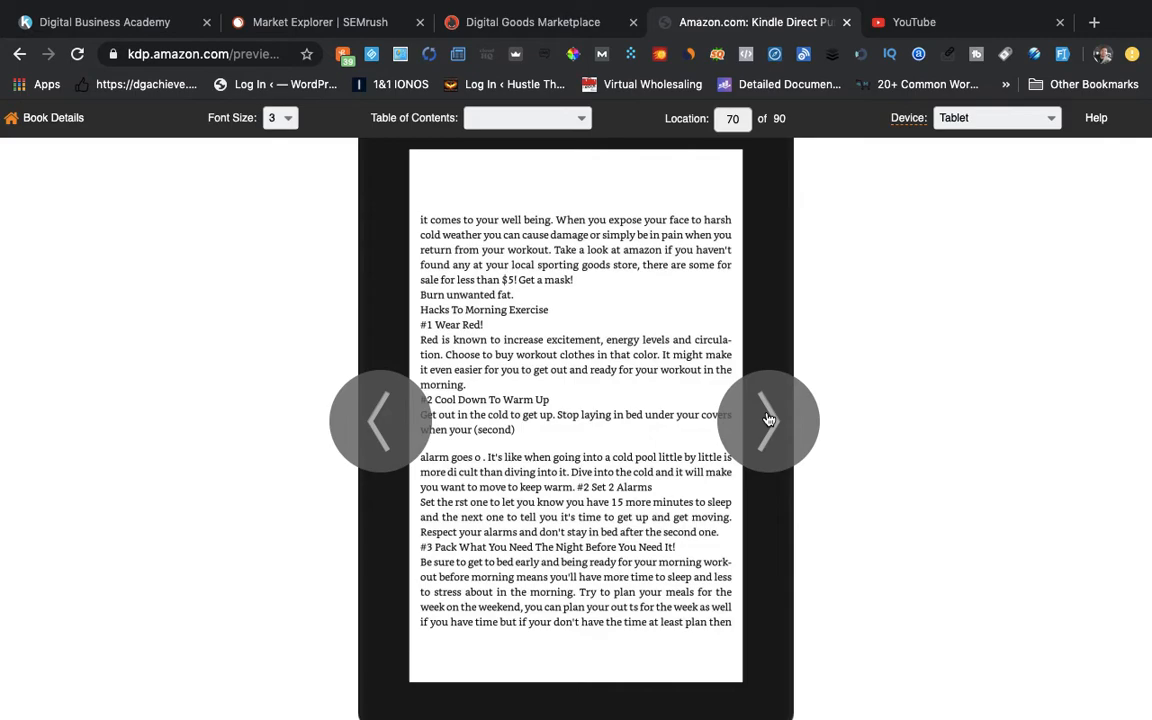
left_click(768, 418)
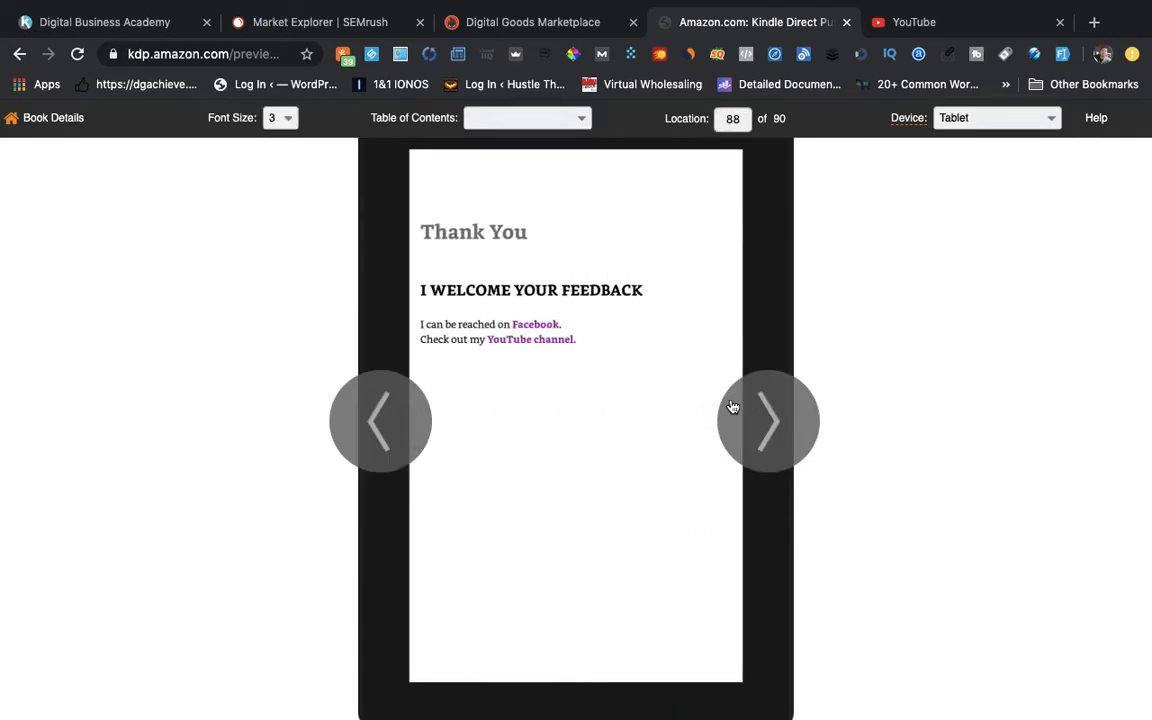
Page back through the tablet preview from the Thank You page to the exercises starting with "#2 Upper Body".
left_click(386, 424)
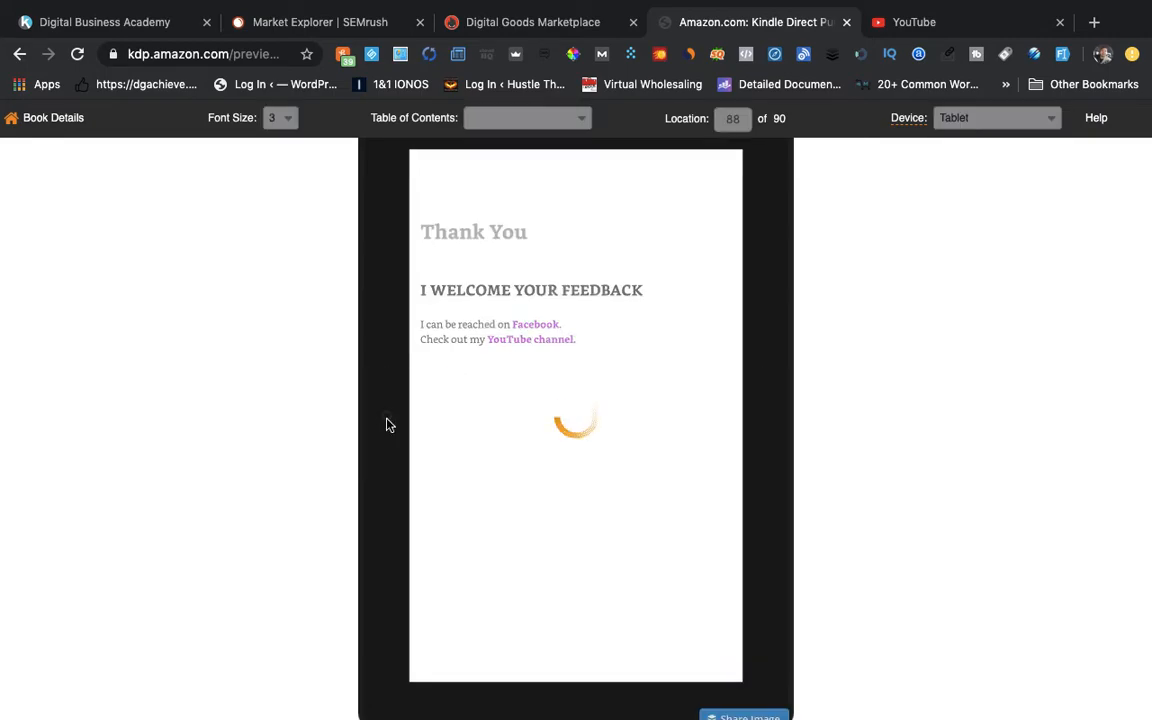
left_click(389, 425)
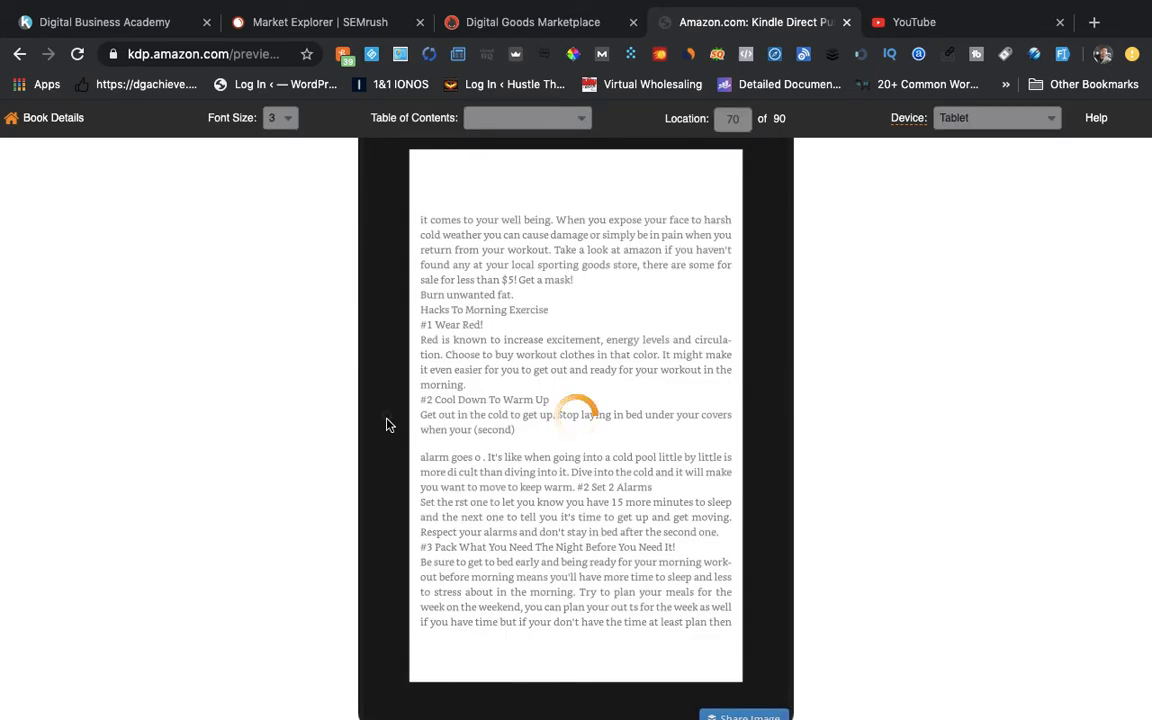
left_click(389, 425)
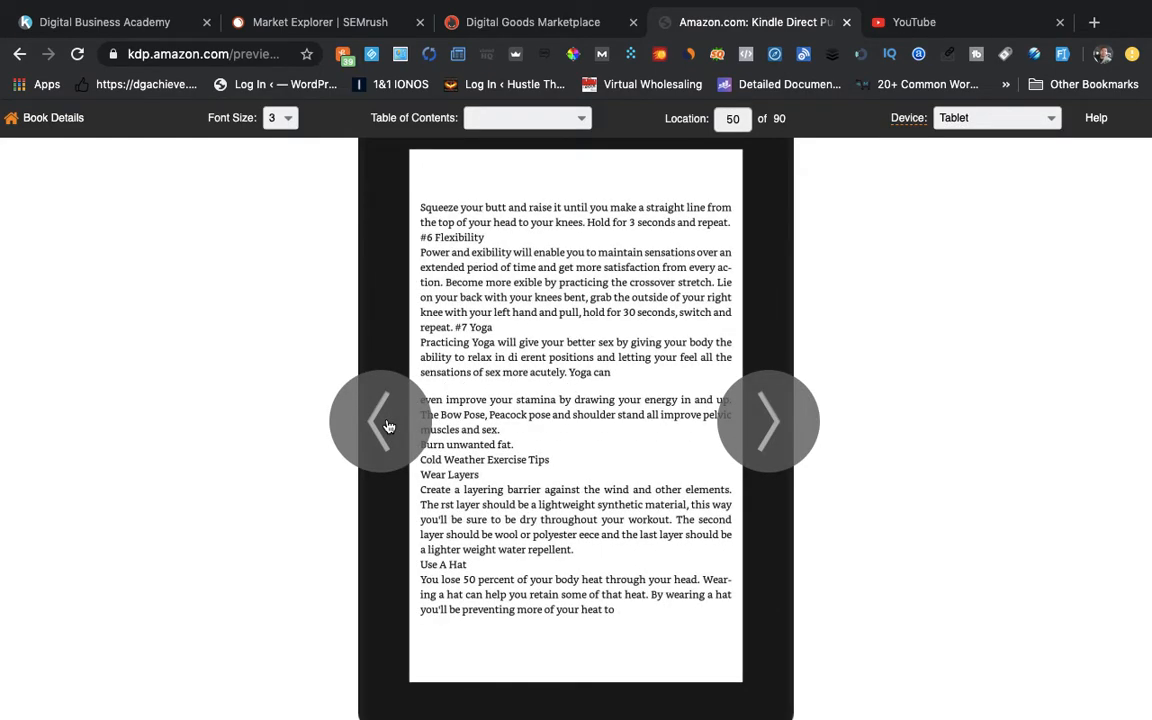
left_click(389, 425)
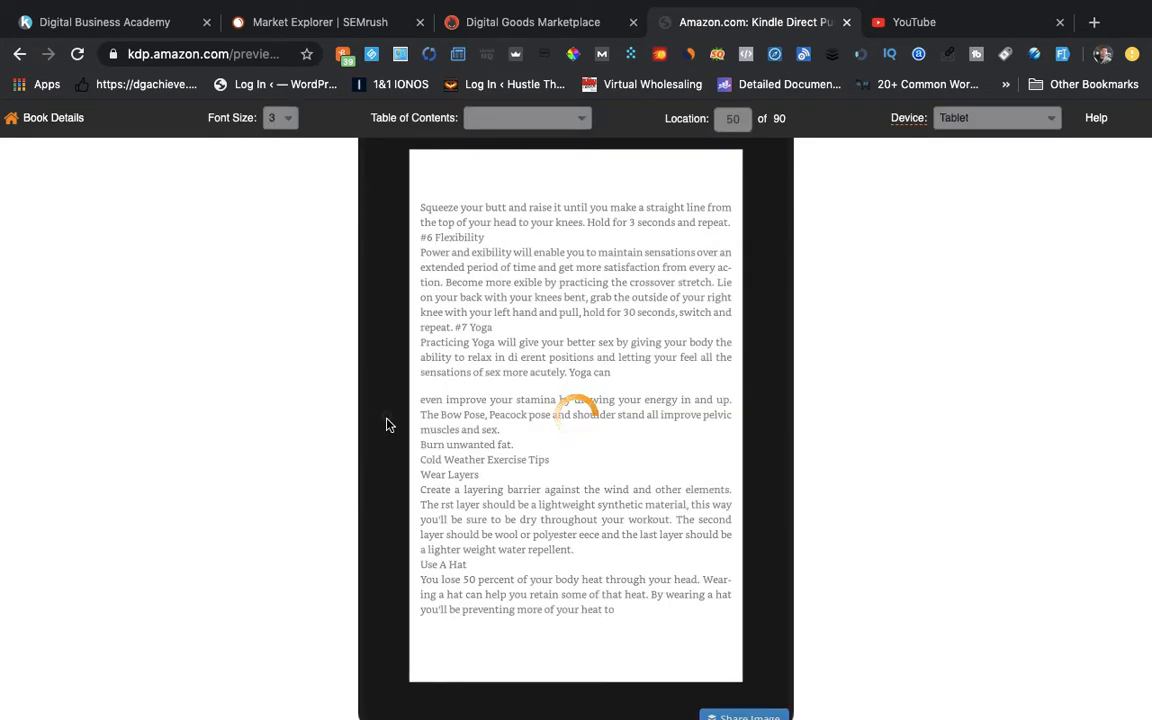
scroll(388, 426, "down", 1)
scroll(388, 426, "up", 3)
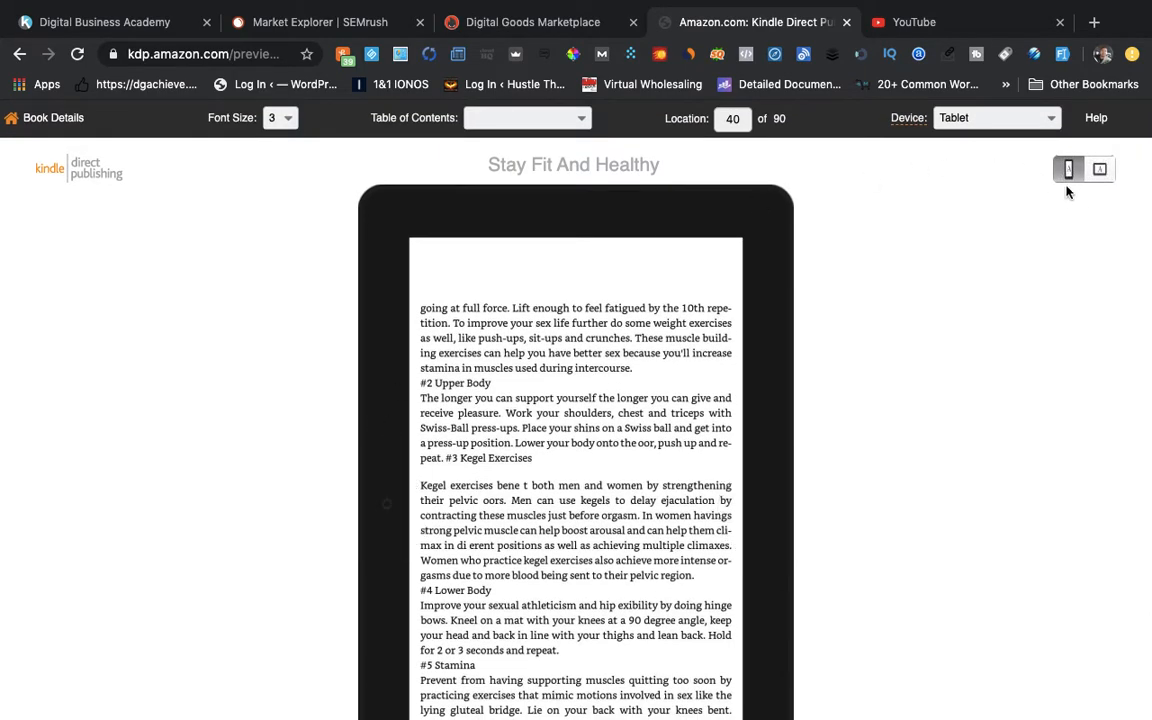
Switch the tablet preview to landscape orientation and page back to the "Can exercise reduce wrinkles?" chapter.
left_click(1099, 175)
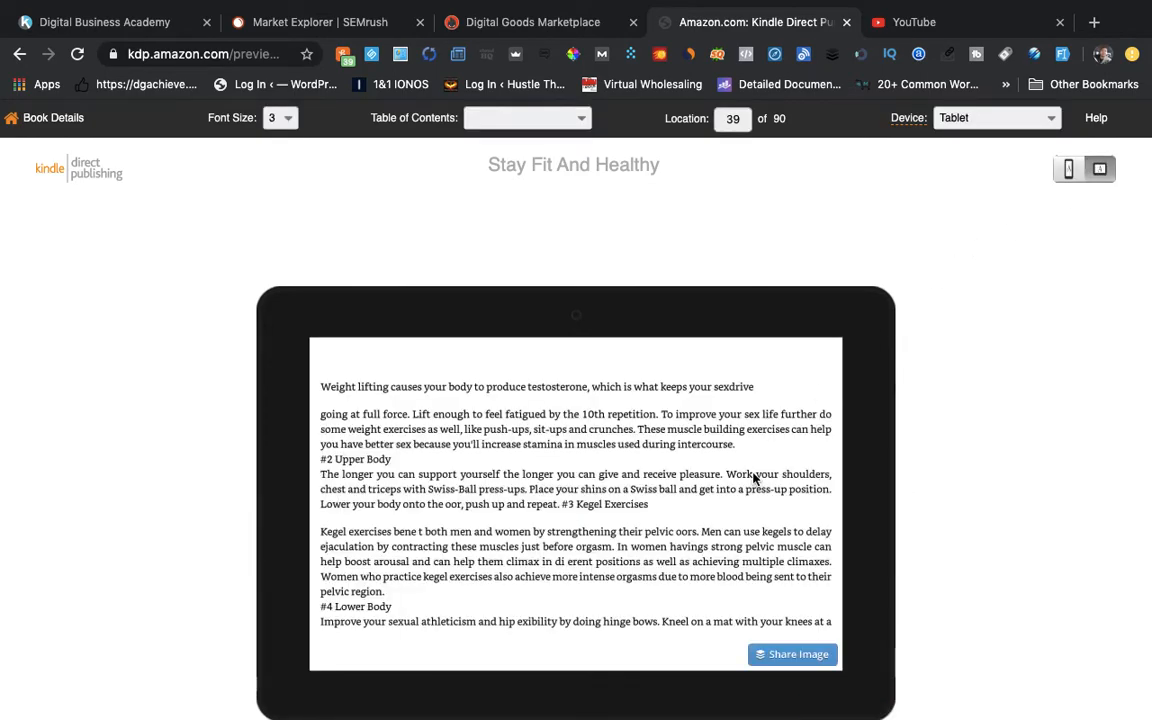
left_click(296, 513)
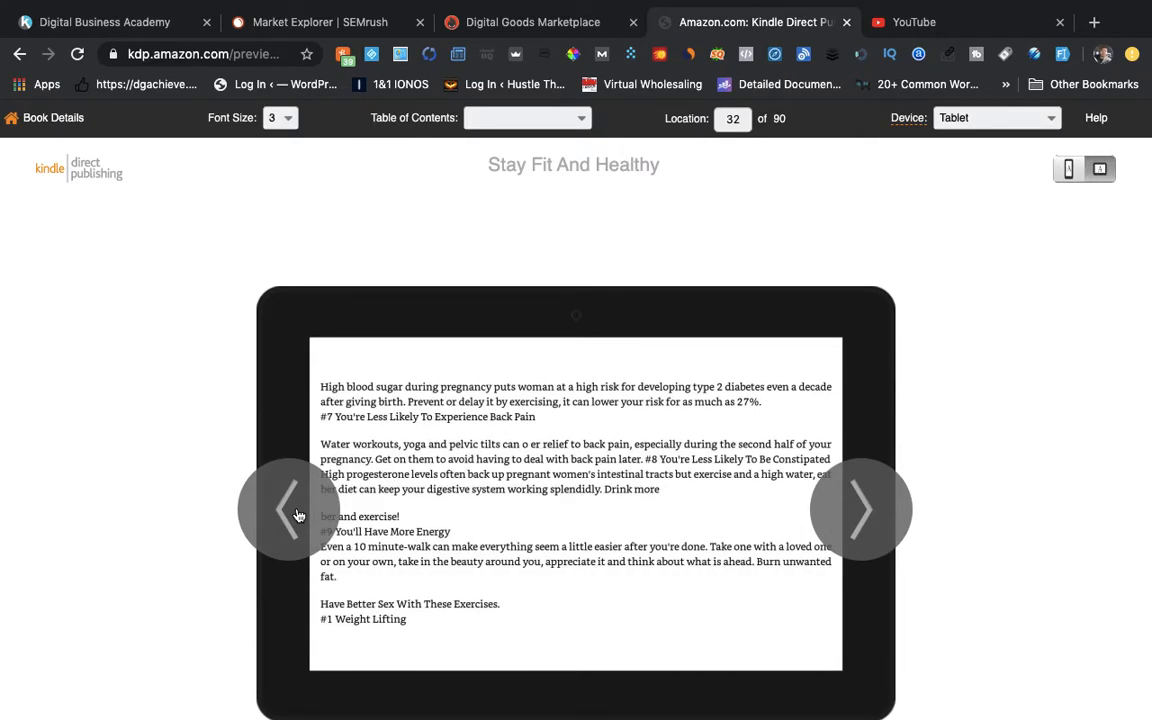
left_click(304, 516)
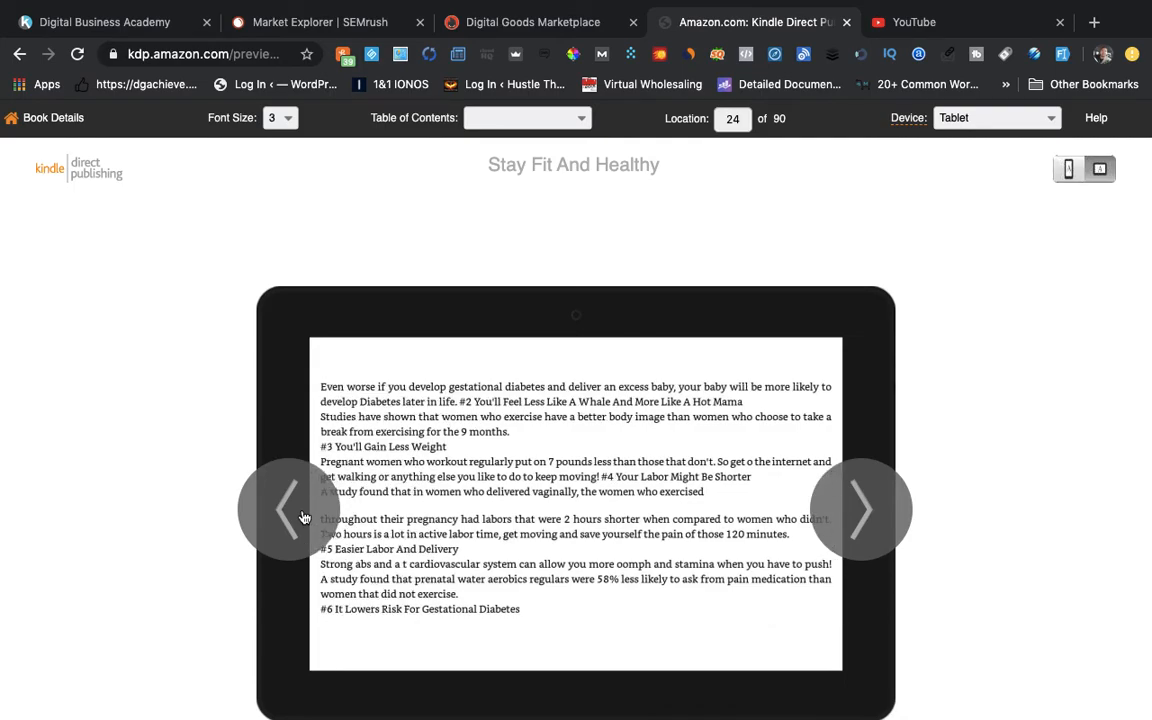
left_click(304, 516)
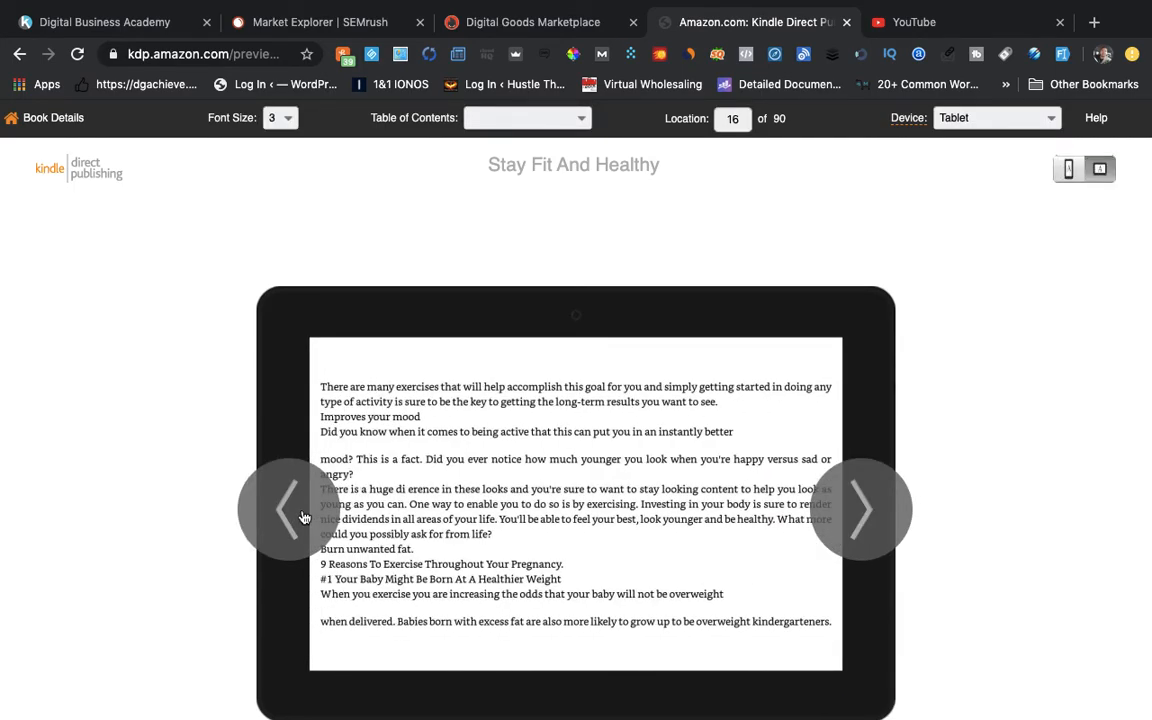
left_click(299, 514)
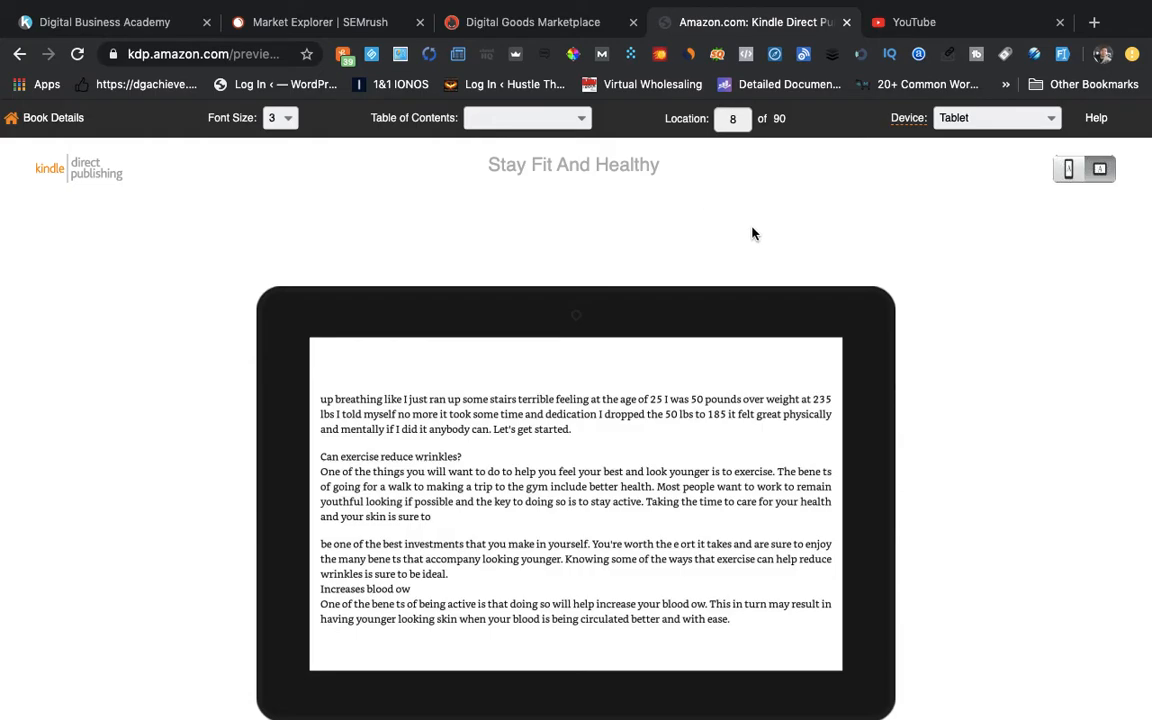
Return from the previewer to the eBook content page and save it with ISBN and Publisher left empty, continuing to pricing.
scroll(748, 234, "down", 2)
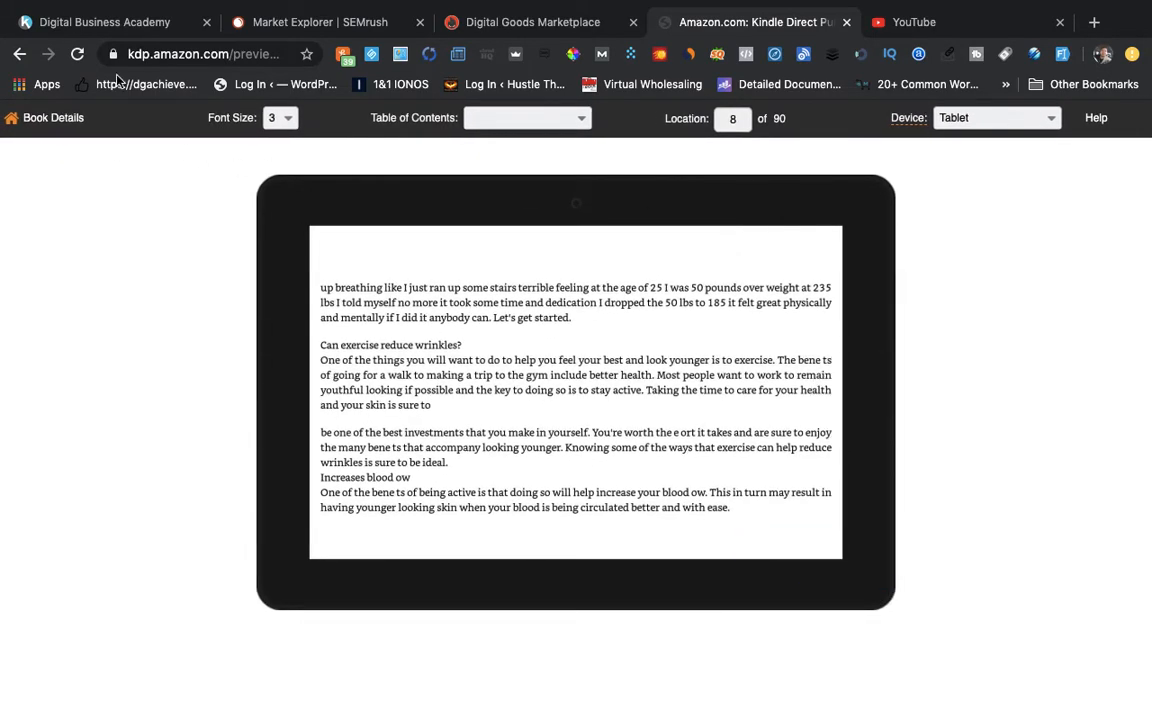
left_click(20, 56)
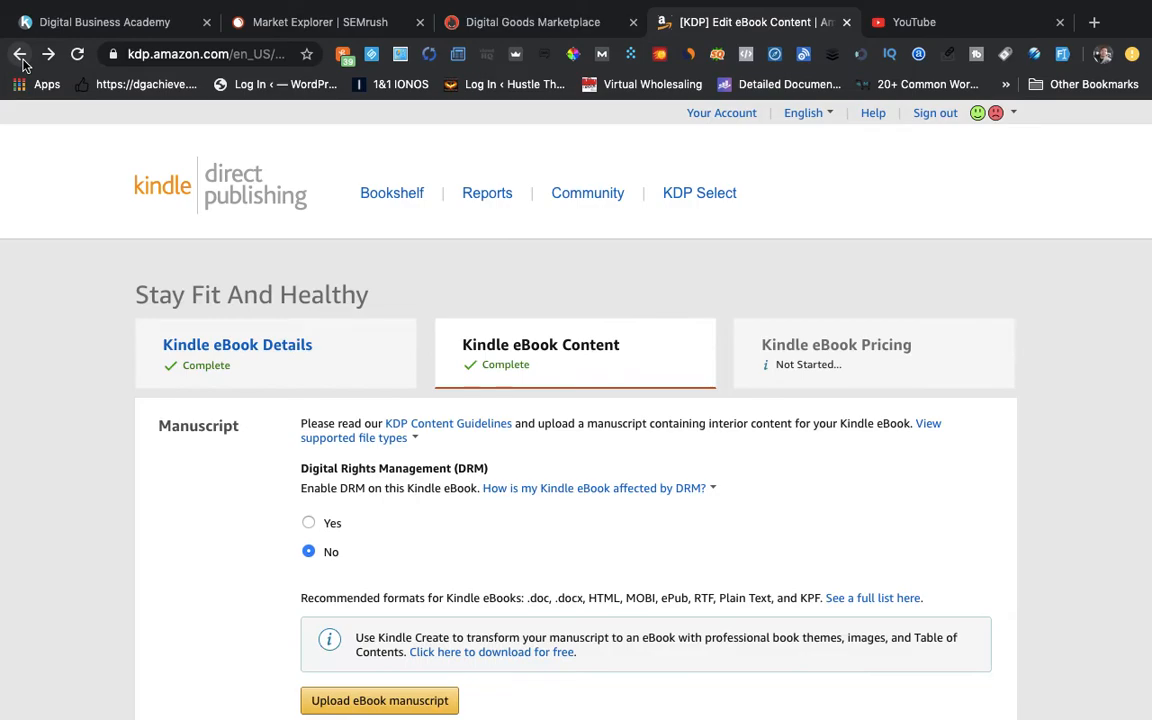
scroll(193, 228, "down", 8)
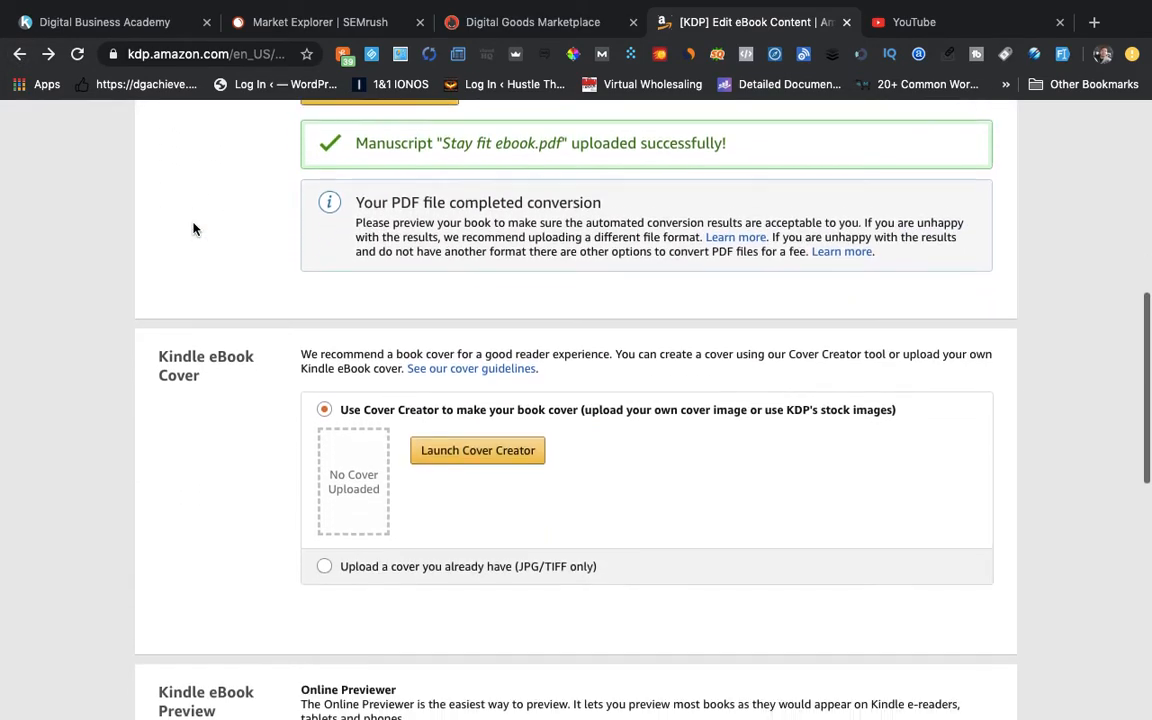
scroll(193, 228, "down", 4)
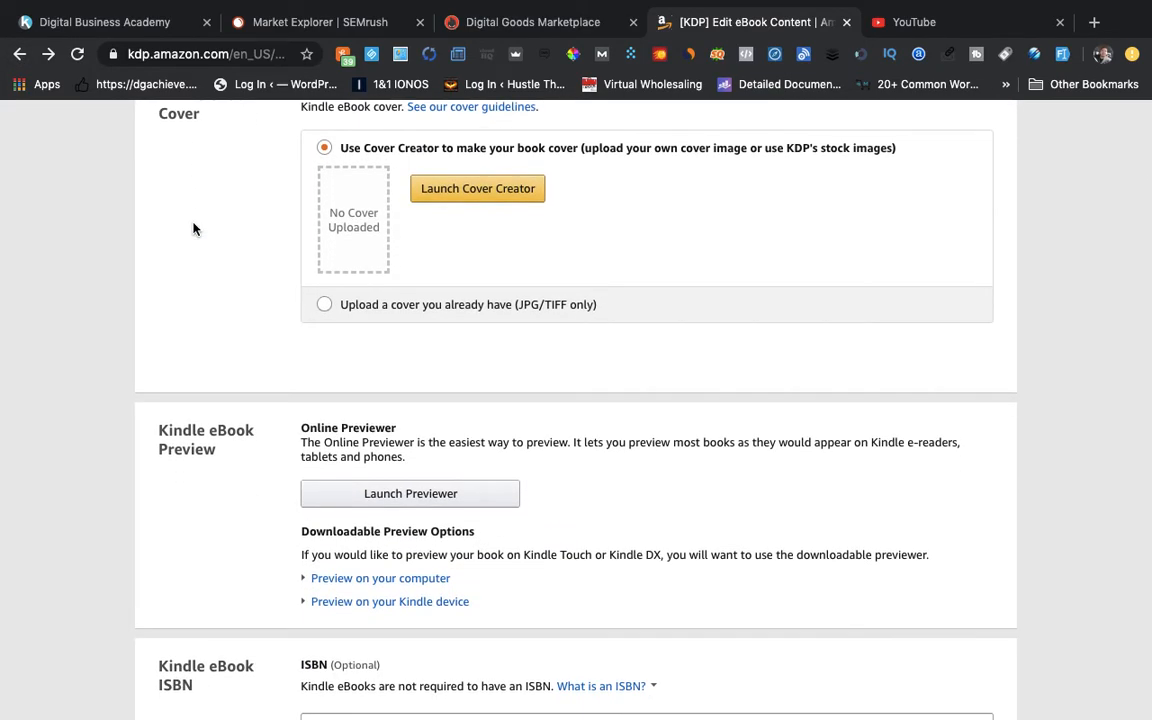
scroll(193, 228, "down", 3)
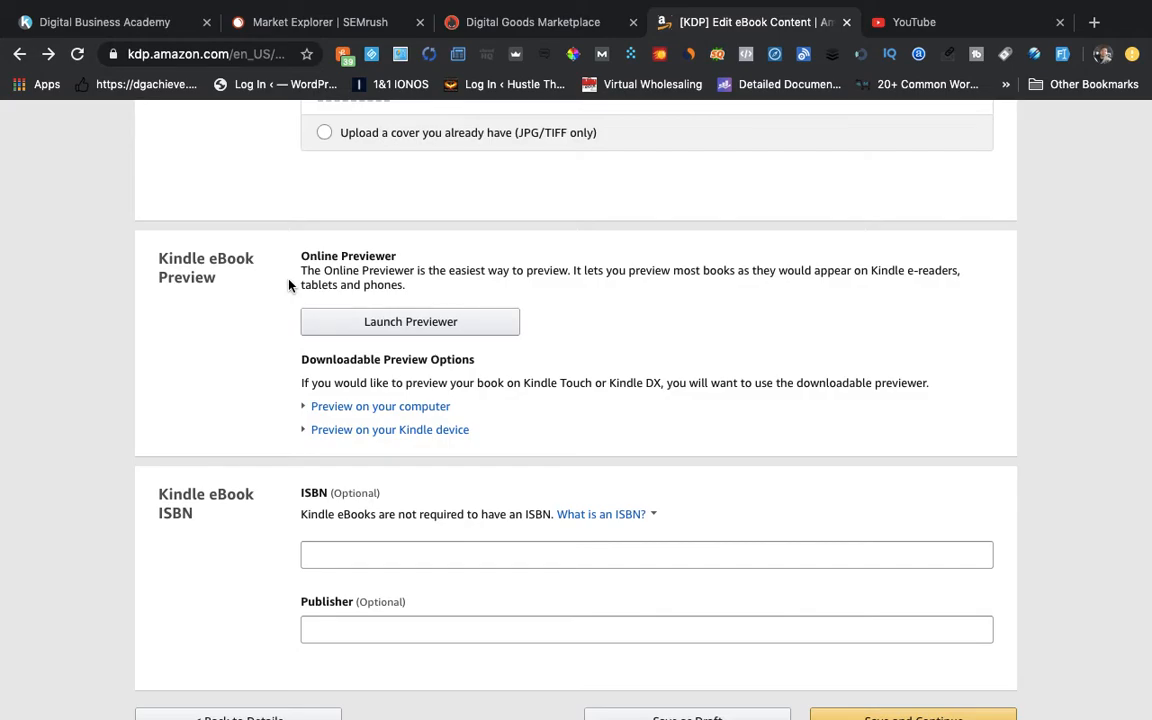
scroll(288, 286, "down", 2)
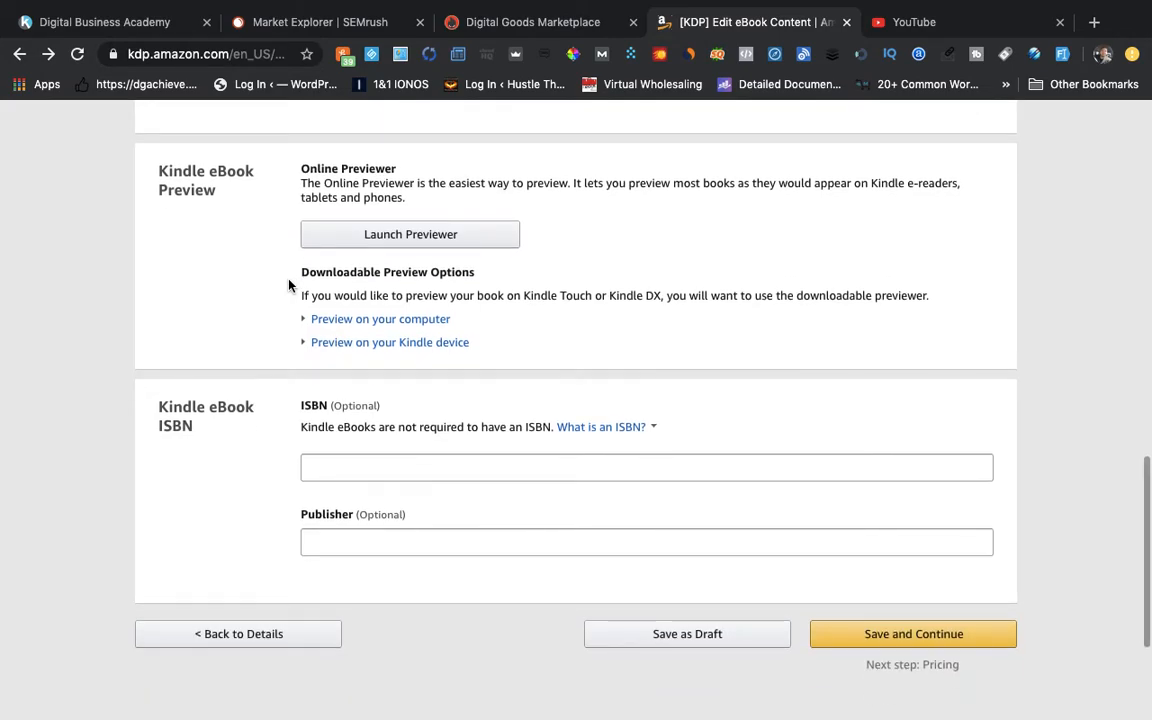
scroll(288, 286, "down", 1)
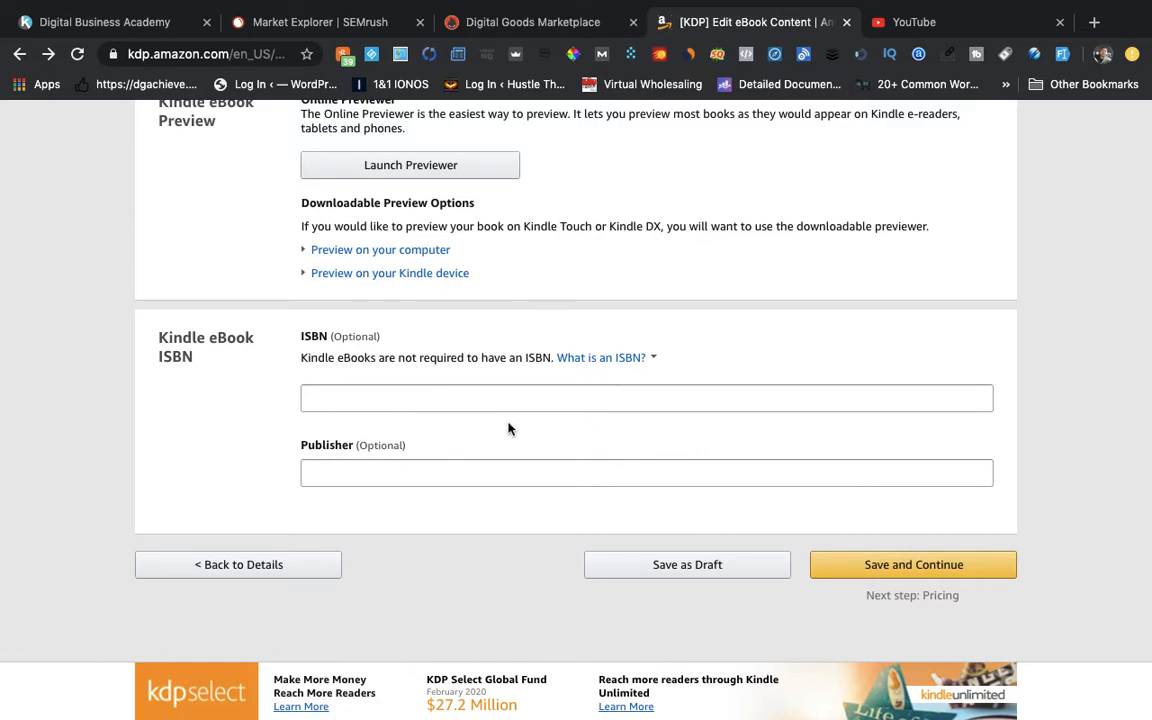
left_click(622, 358)
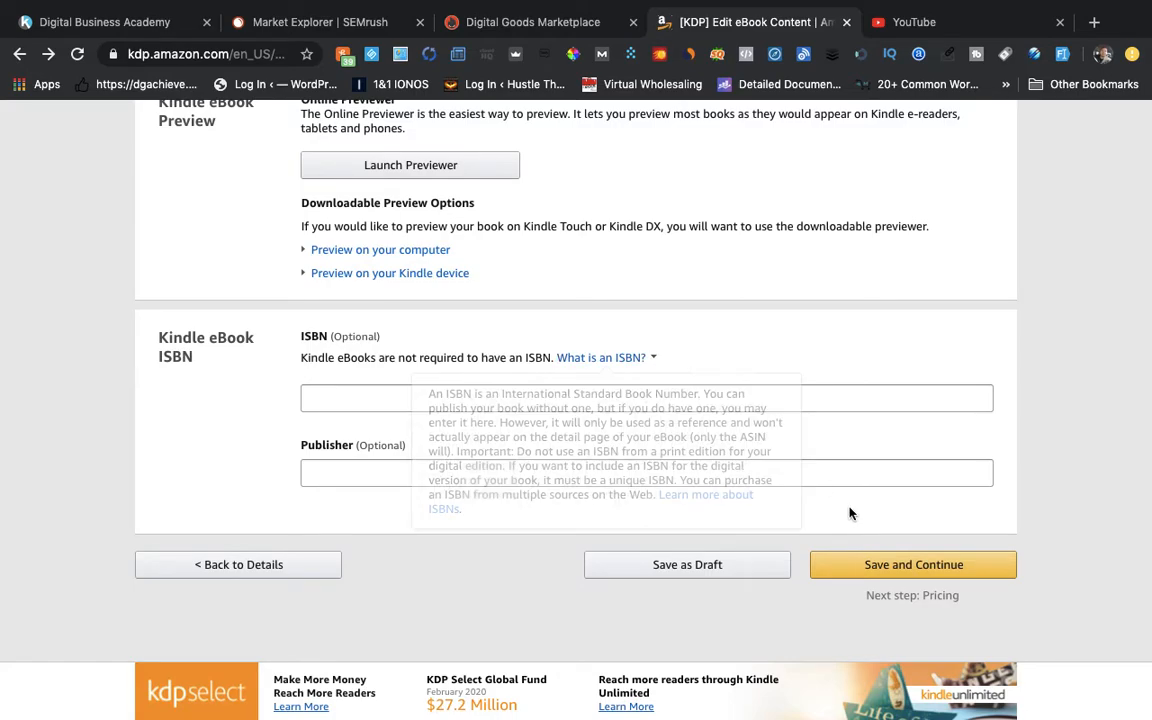
left_click(920, 564)
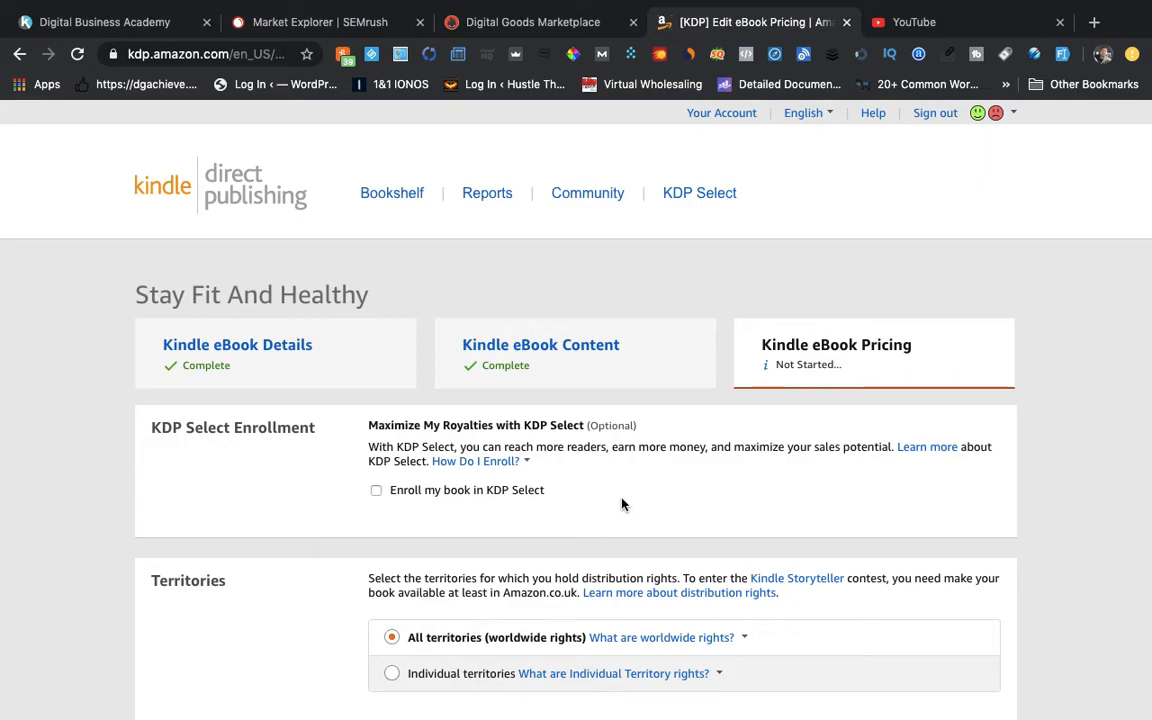
Enroll the book in KDP Select and keep the territories on All territories (worldwide rights).
scroll(507, 514, "down", 2)
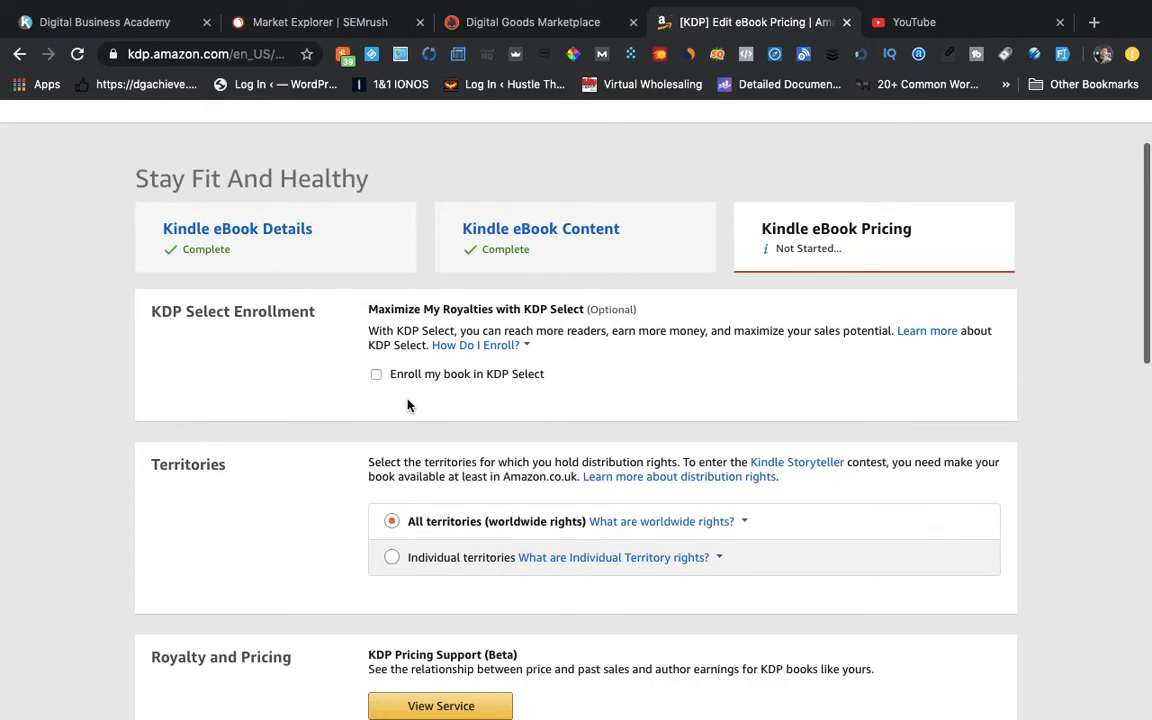
left_click(376, 374)
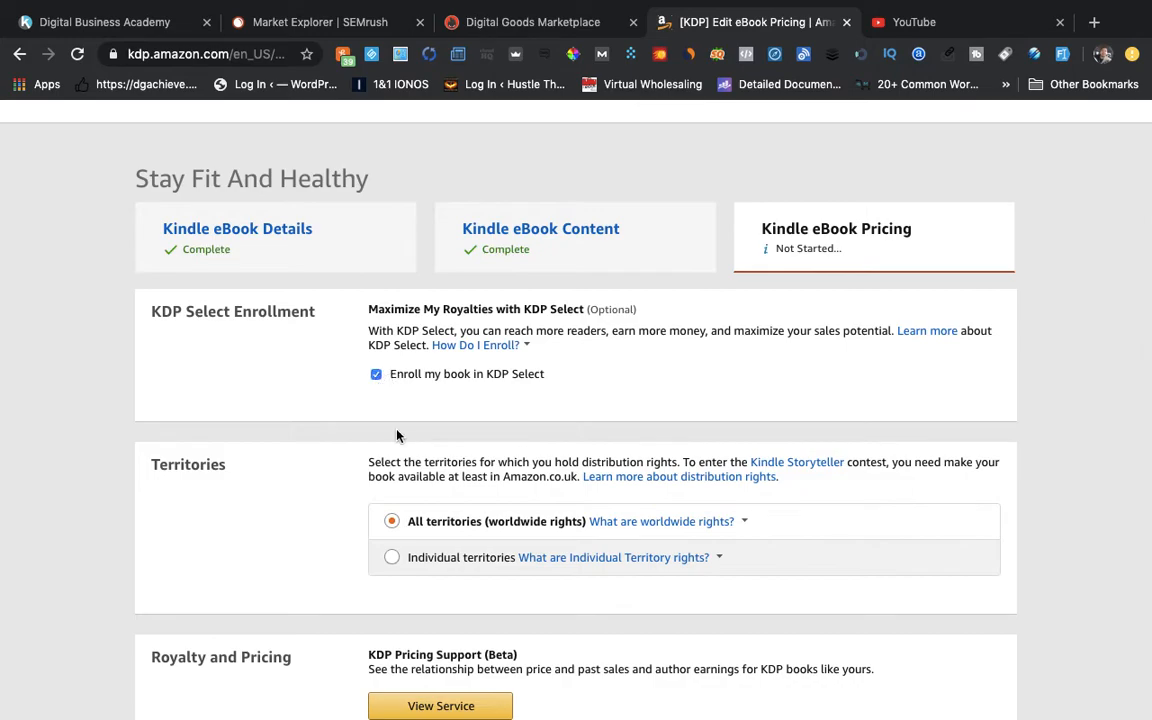
scroll(396, 435, "down", 2)
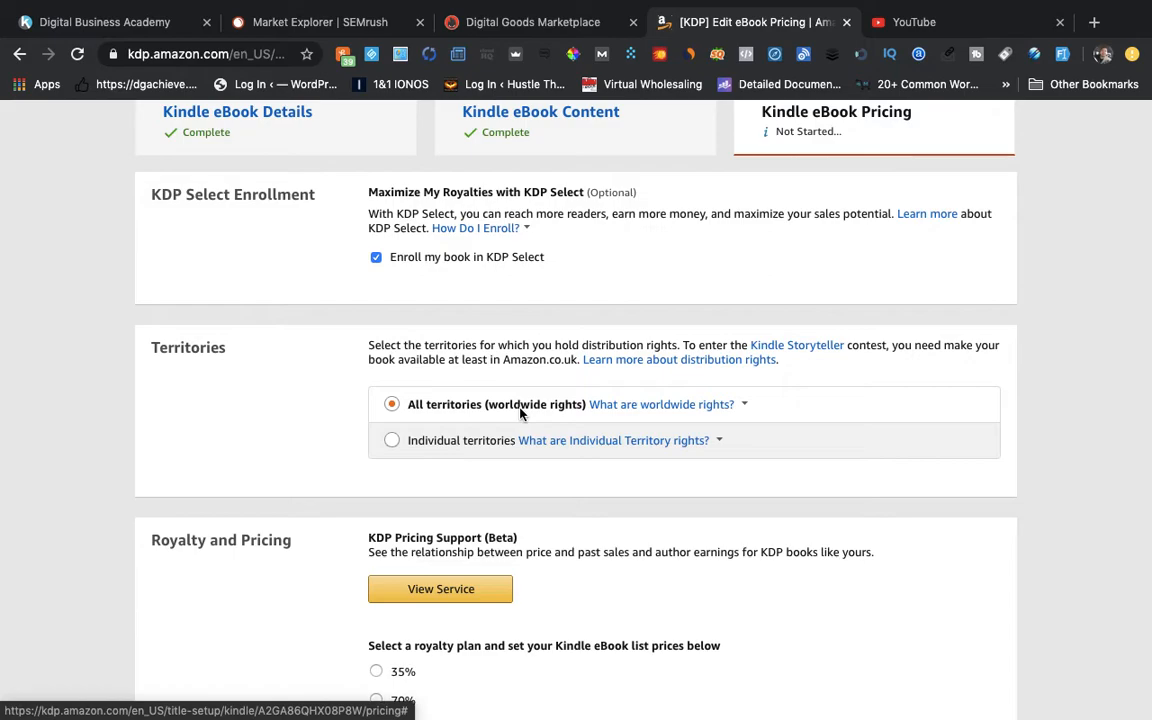
left_click(597, 414)
left_click(293, 399)
View the KDP Pricing Support chart of prices and author earnings, and return to the eBook pricing page.
scroll(294, 399, "down", 3)
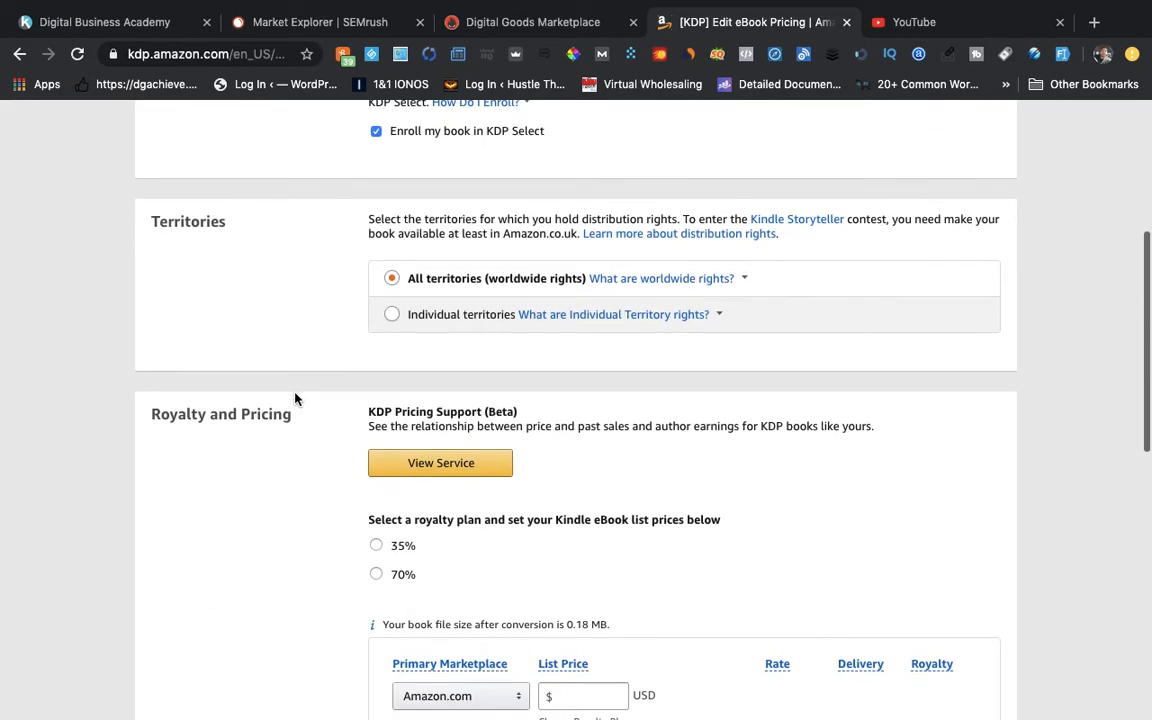
scroll(294, 399, "down", 3)
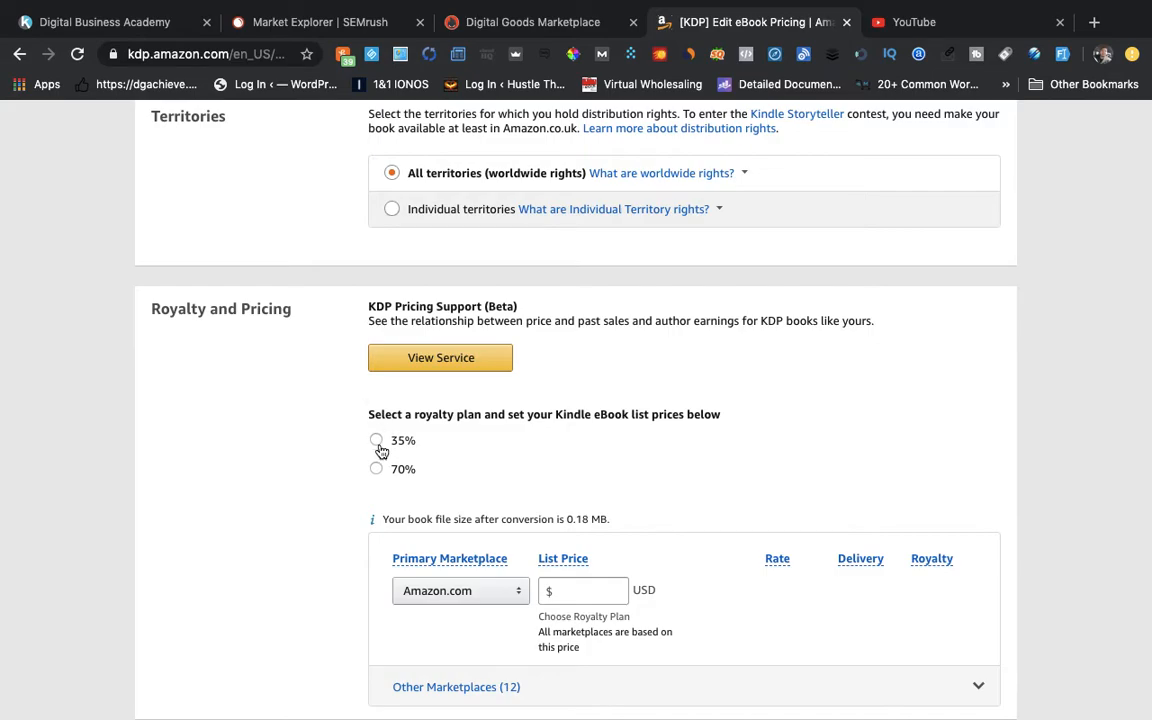
scroll(381, 452, "down", 2)
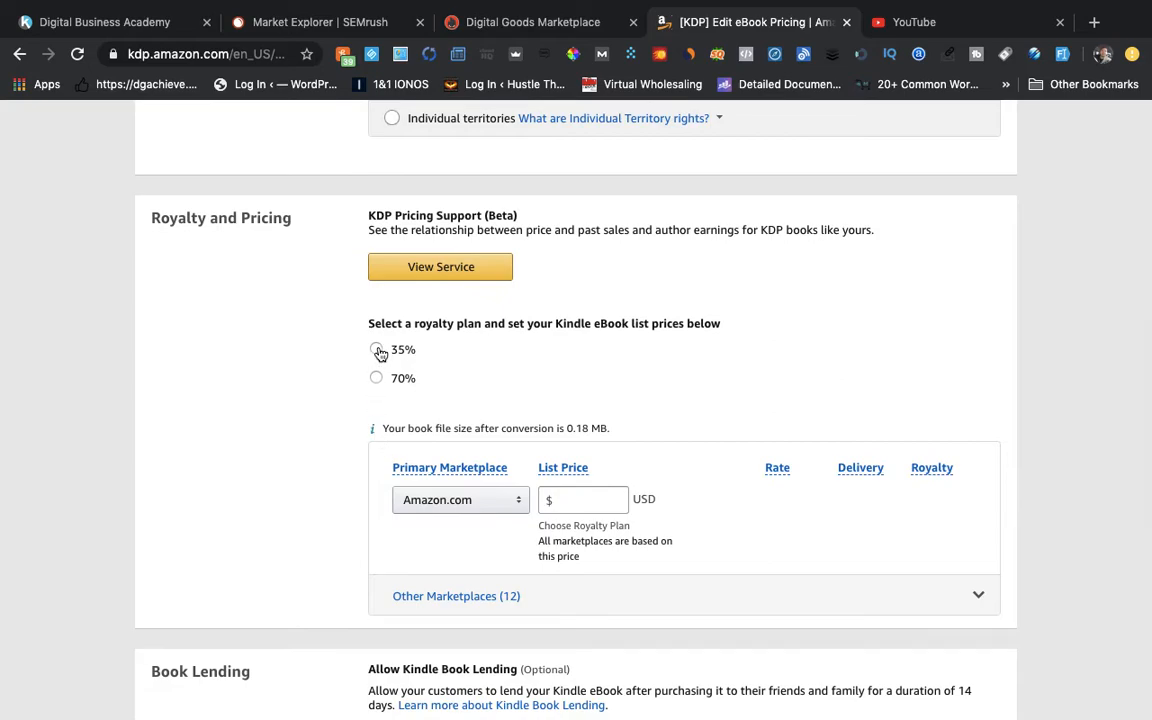
left_click(455, 275)
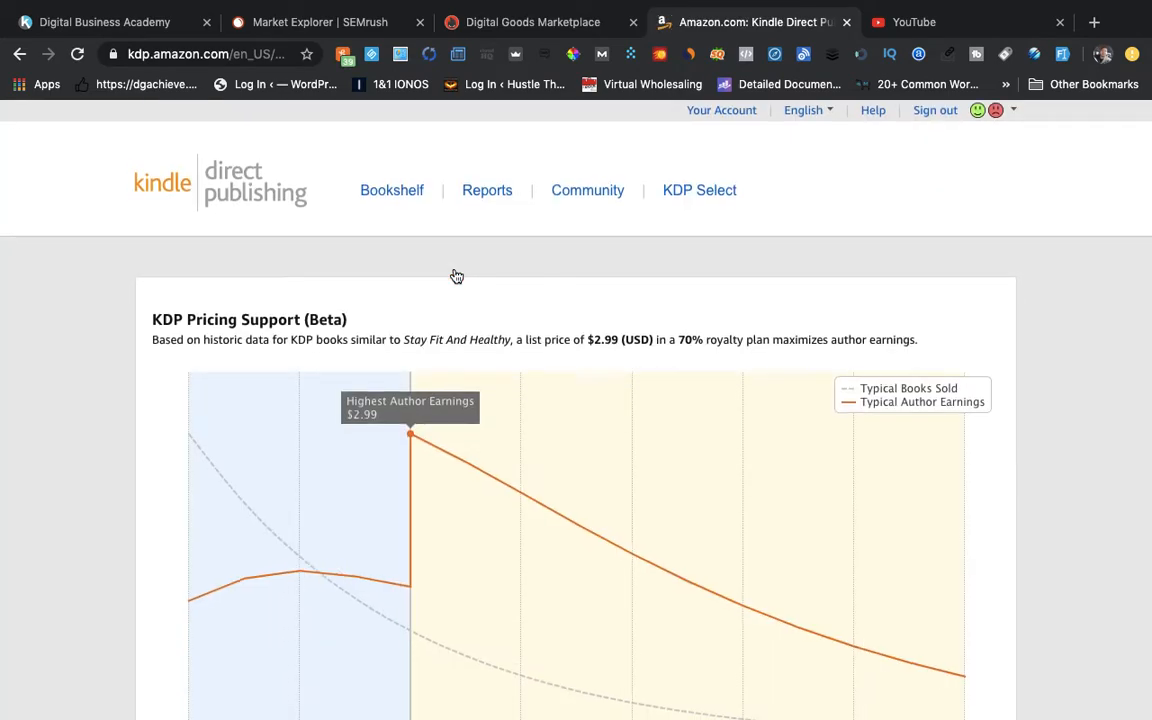
scroll(456, 276, "down", 5)
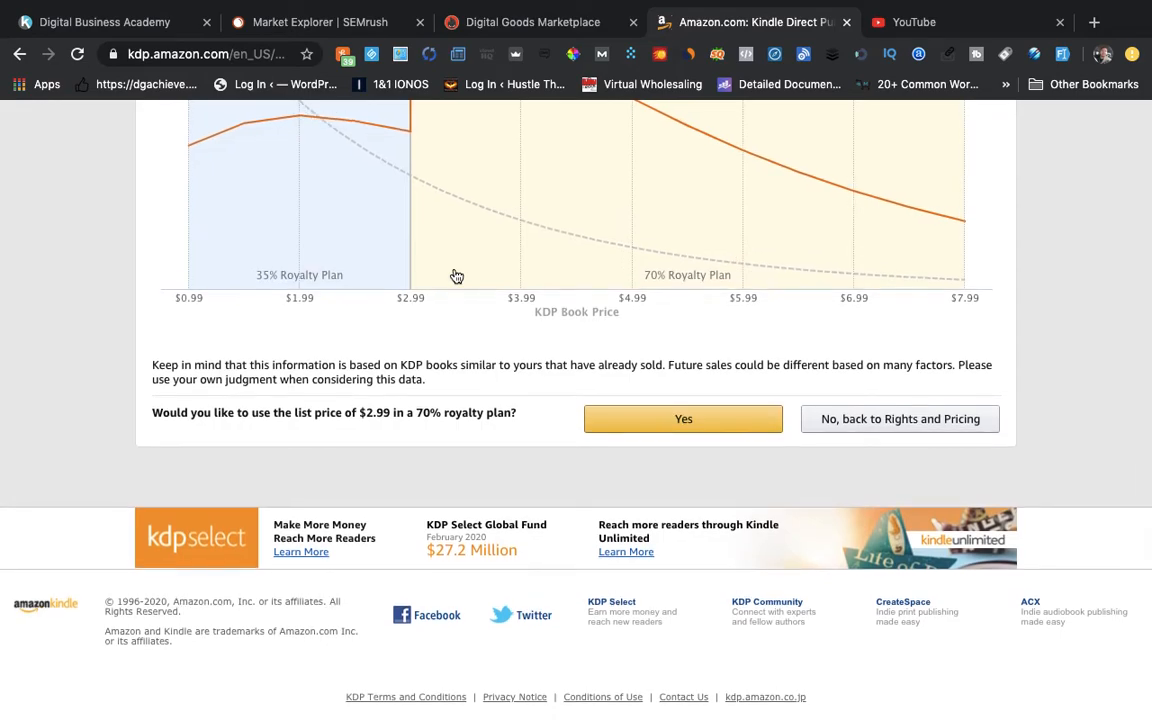
scroll(476, 301, "up", 3)
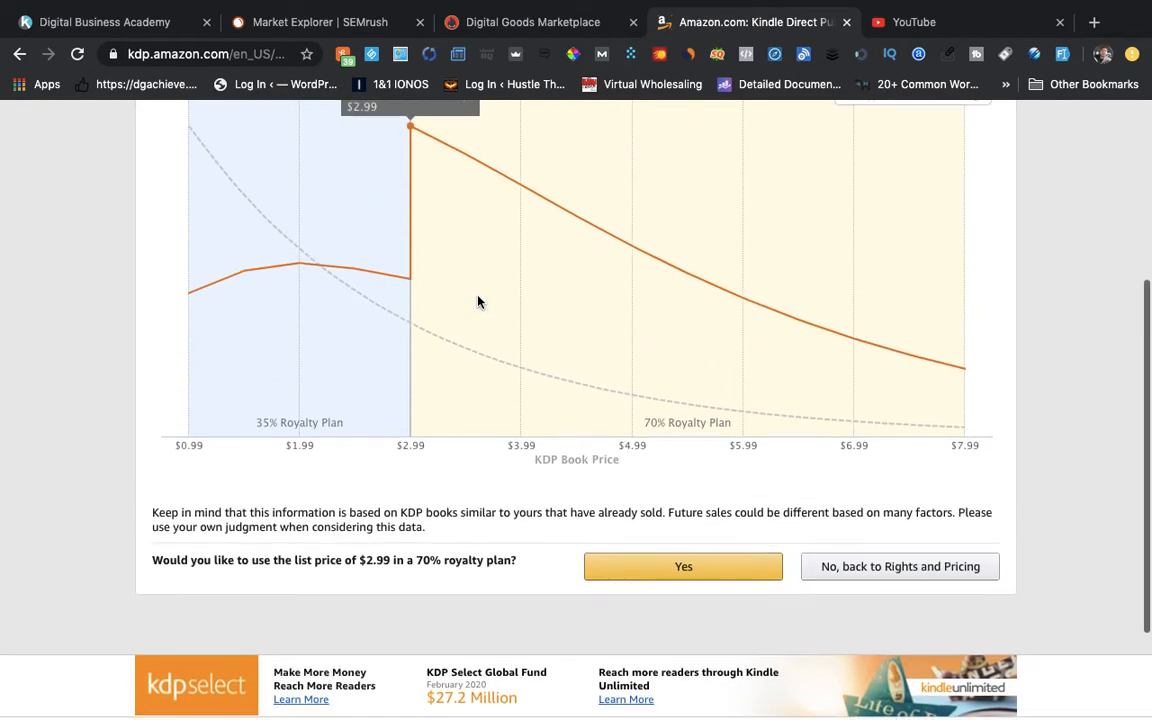
scroll(477, 301, "up", 1)
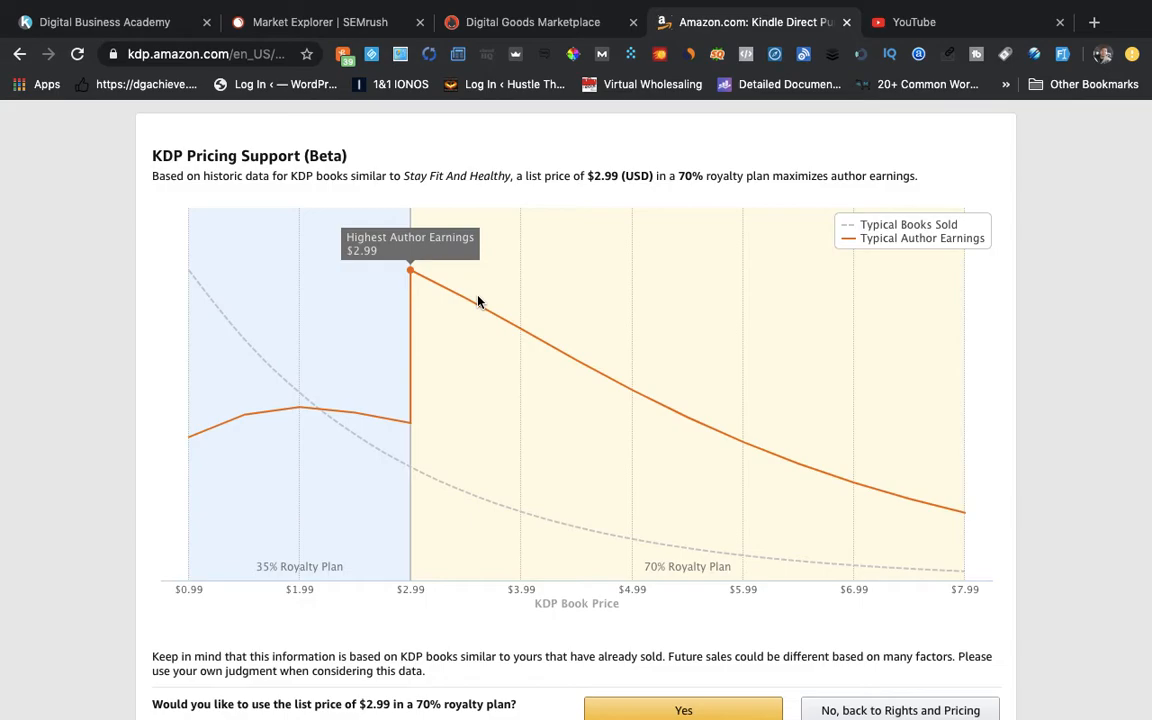
scroll(568, 321, "up", 3)
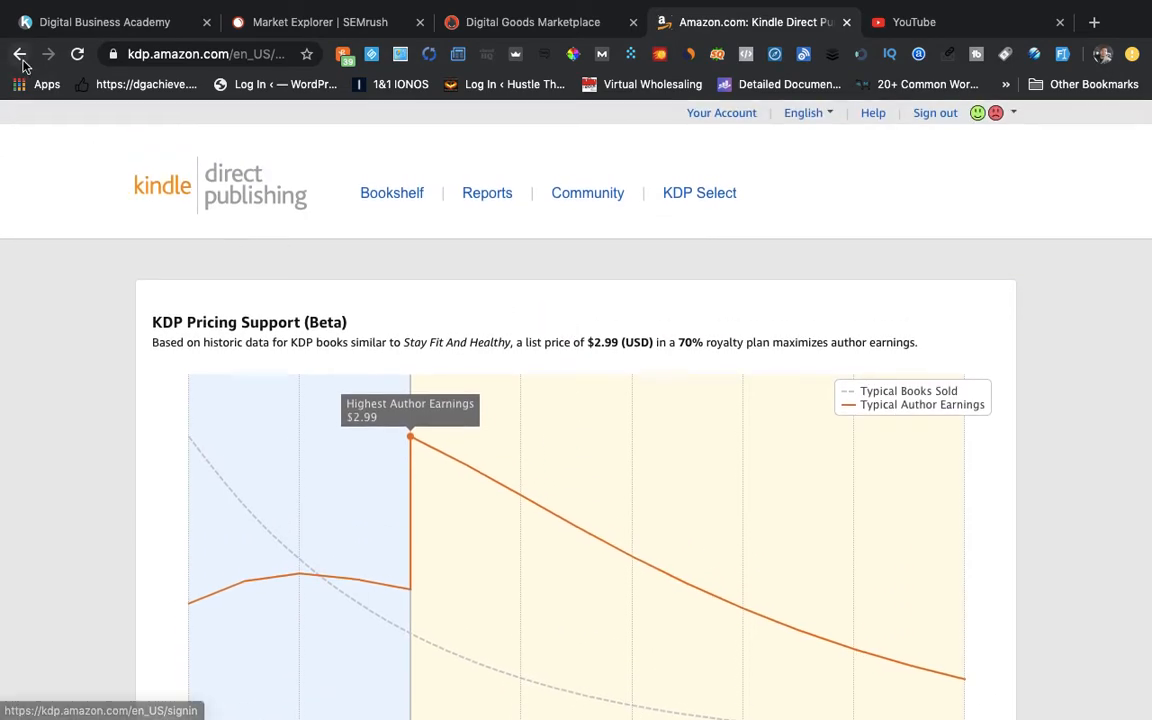
left_click(20, 57)
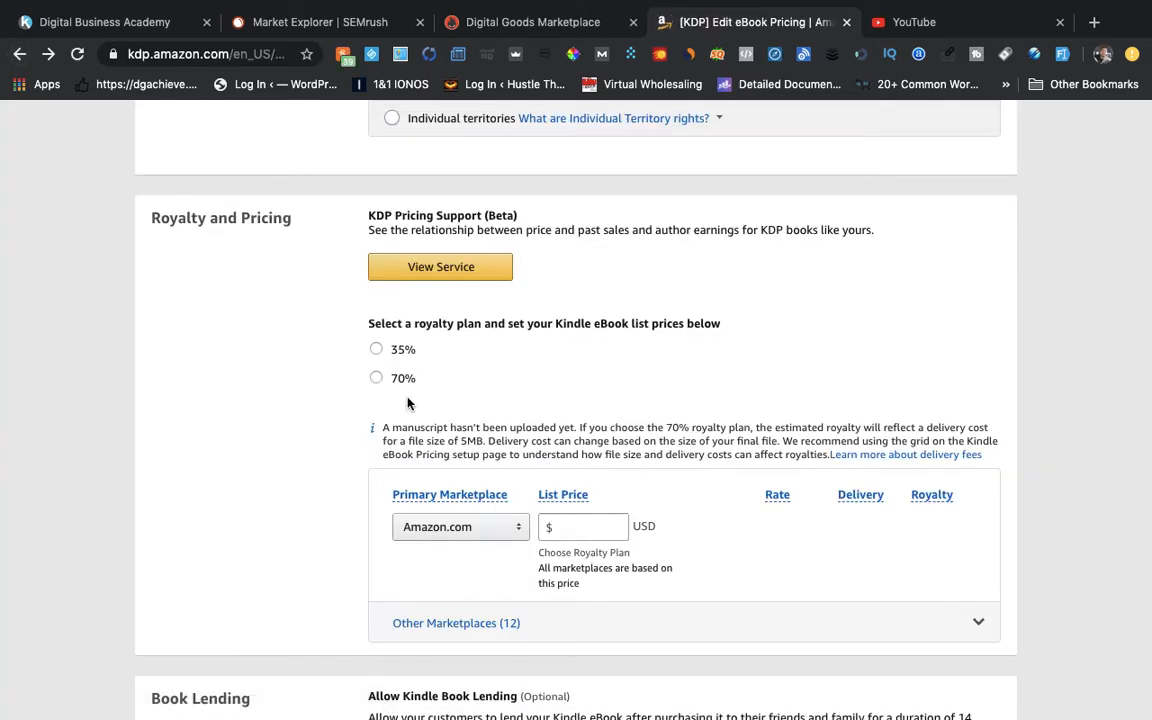
Choose the 70% royalty plan and keep Amazon.com as the primary marketplace.
left_click(376, 379)
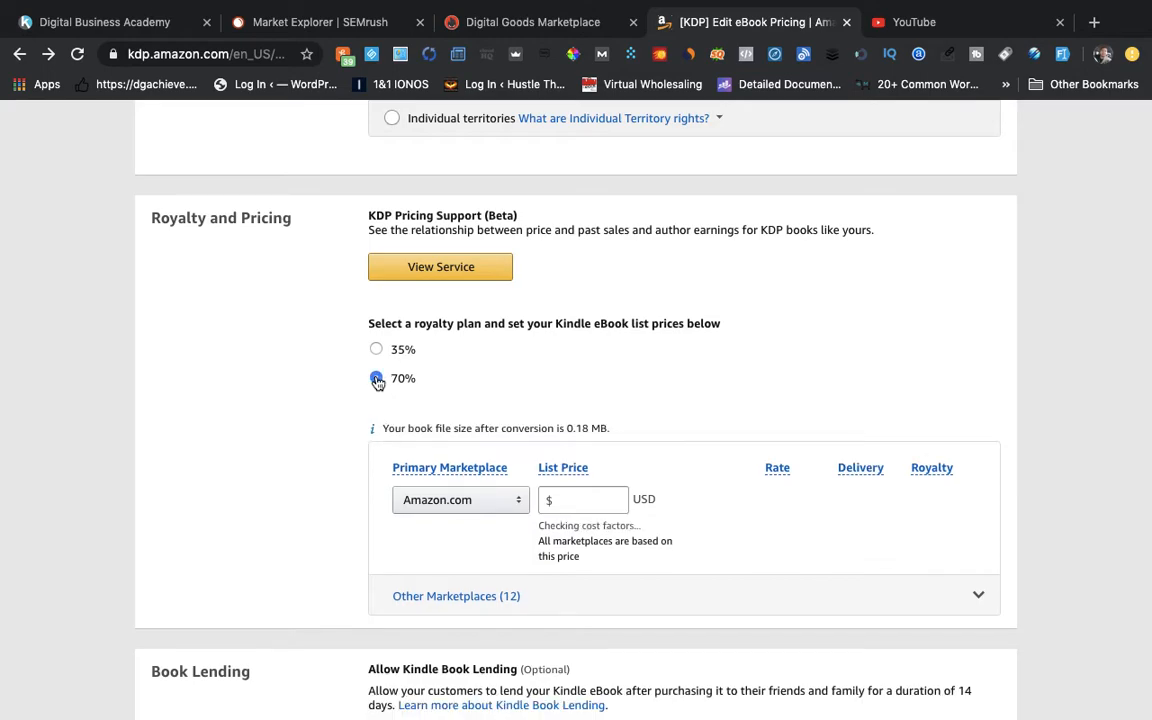
left_click(517, 502)
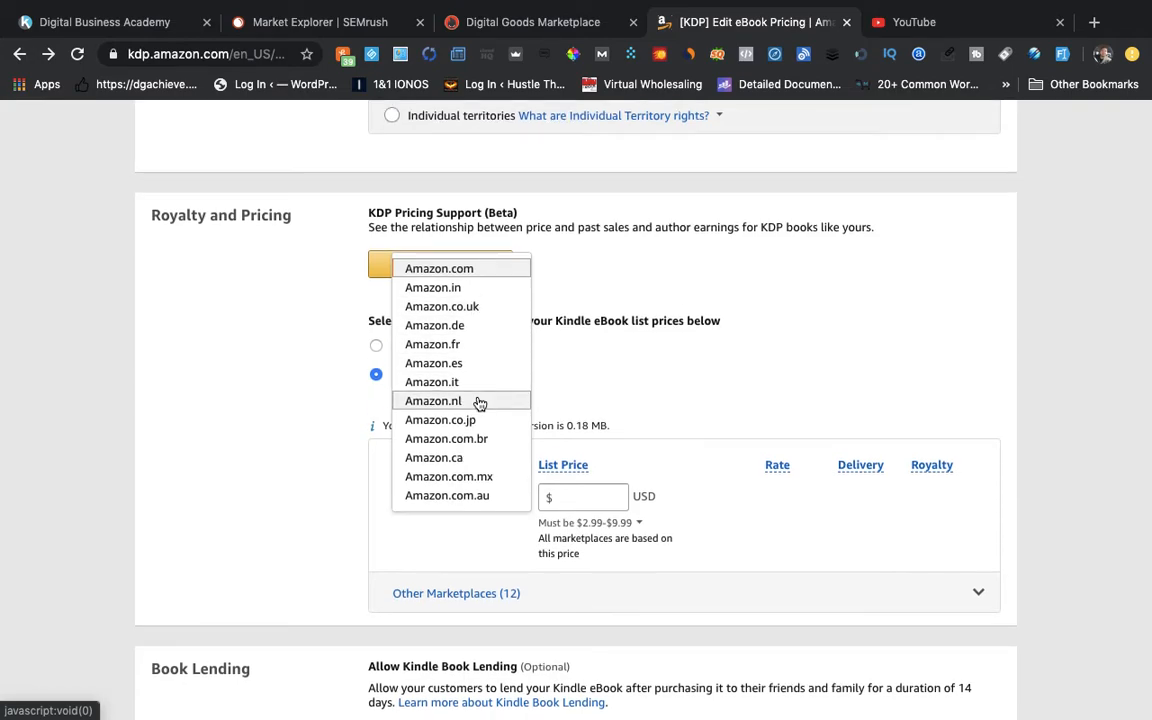
scroll(478, 400, "down", 1)
left_click(583, 359)
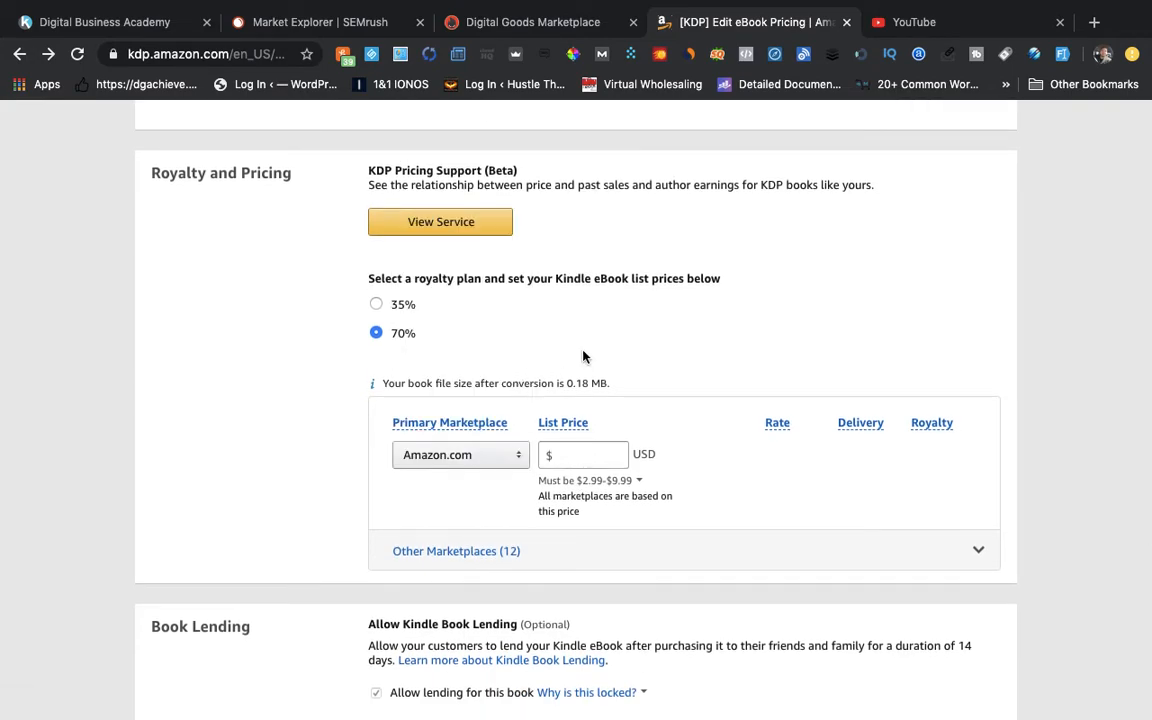
Try a list price of 5.00 USD for Amazon.com to see the royalty.
left_click(578, 453)
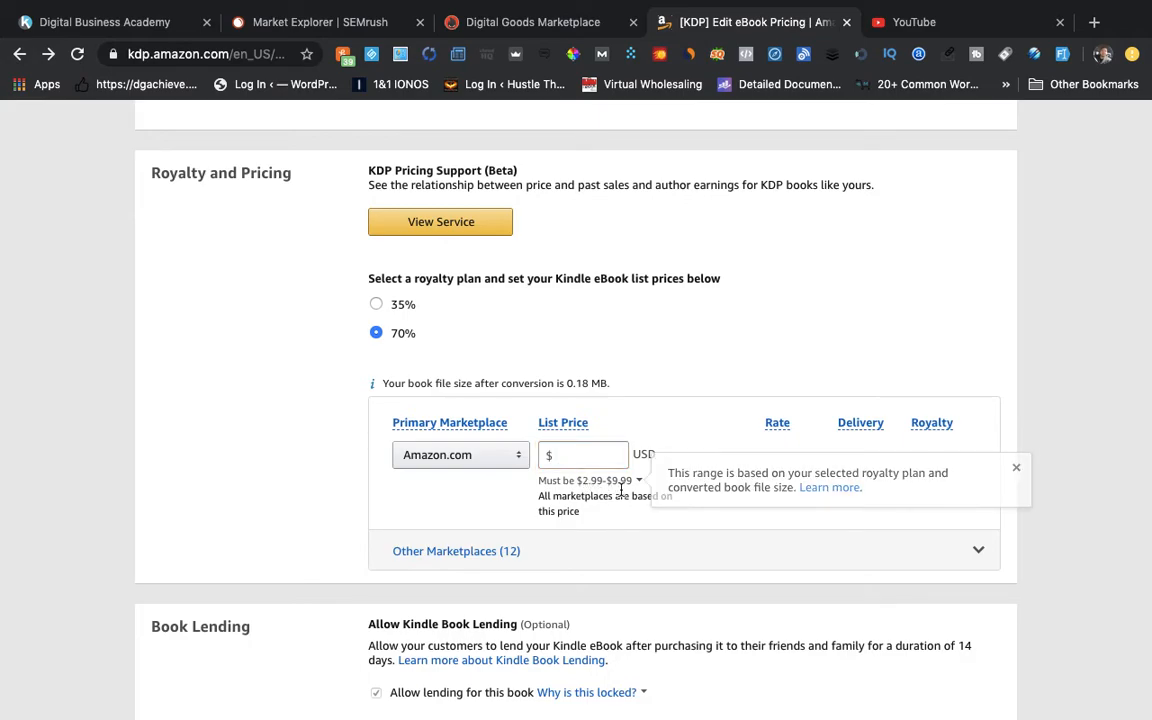
left_click(584, 456)
type("5")
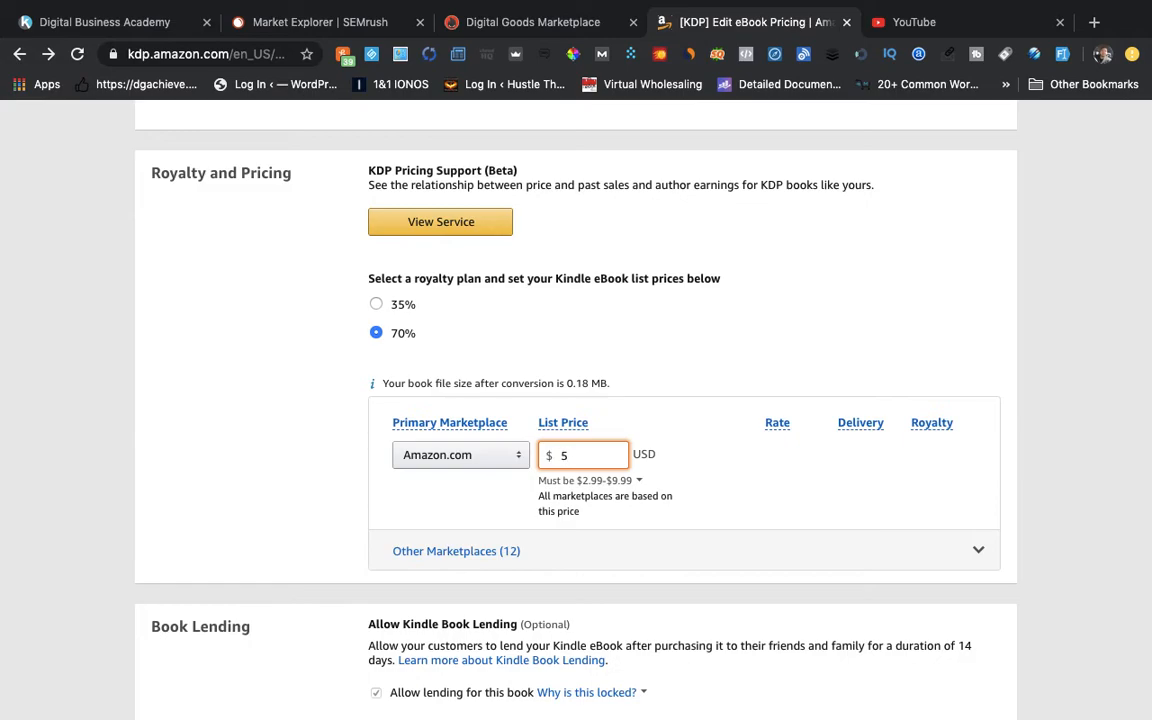
type(".00")
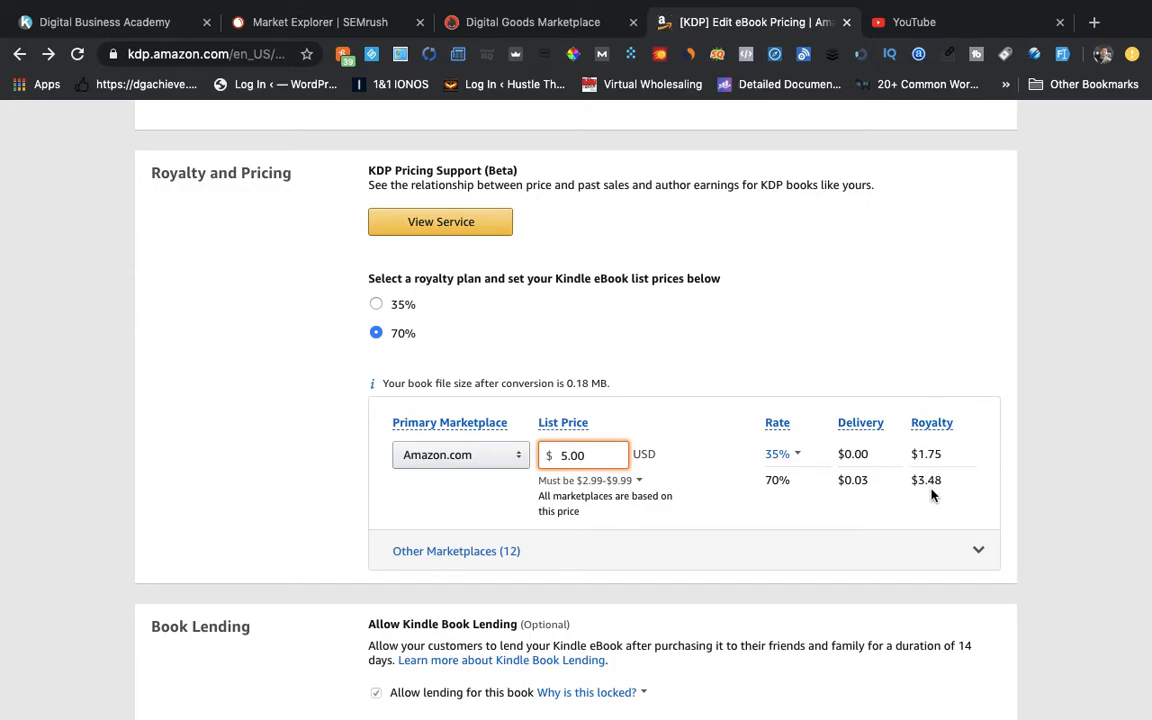
Try list prices of 9.00 and 9.99 USD for Amazon.com to compare the royalties.
key("BackSpace")
key("BackSpace")
key("BackSpace")
key("BackSpace")
type("9.00")
key("BackSpace")
key("BackSpace")
type("99")
Set the Amazon.com list price to 5.50 USD.
key("BackSpace")
key("BackSpace")
key("BackSpace")
key("BackSpace")
type("5")
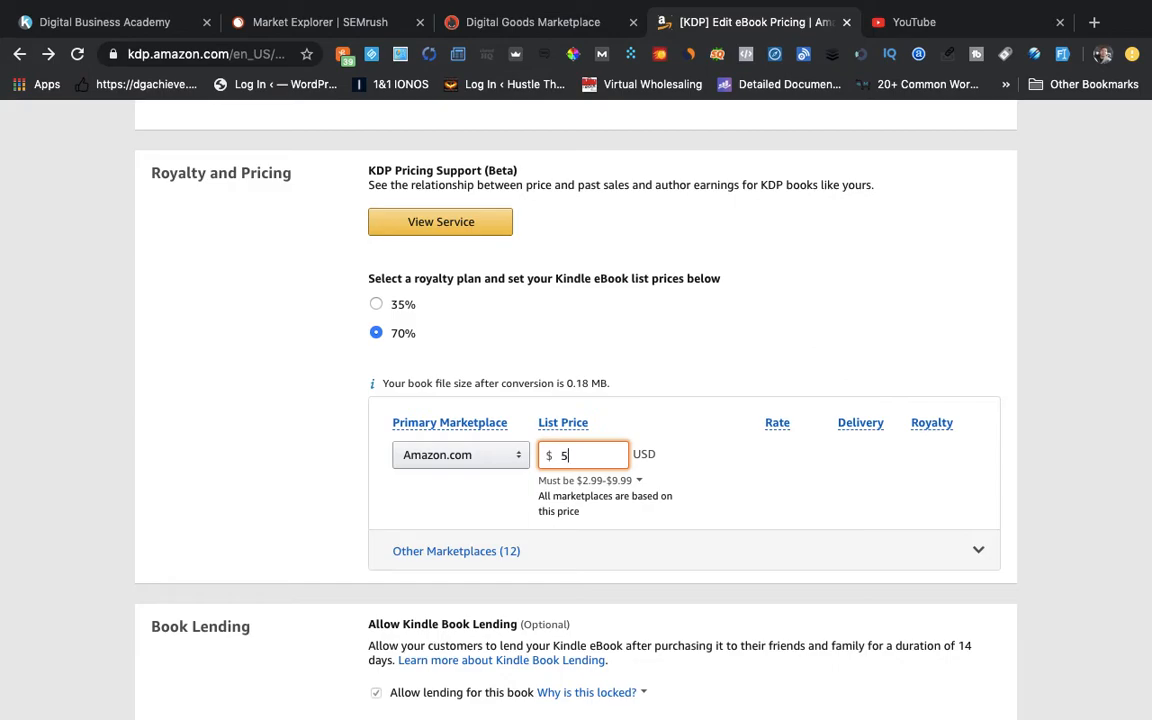
type(".50")
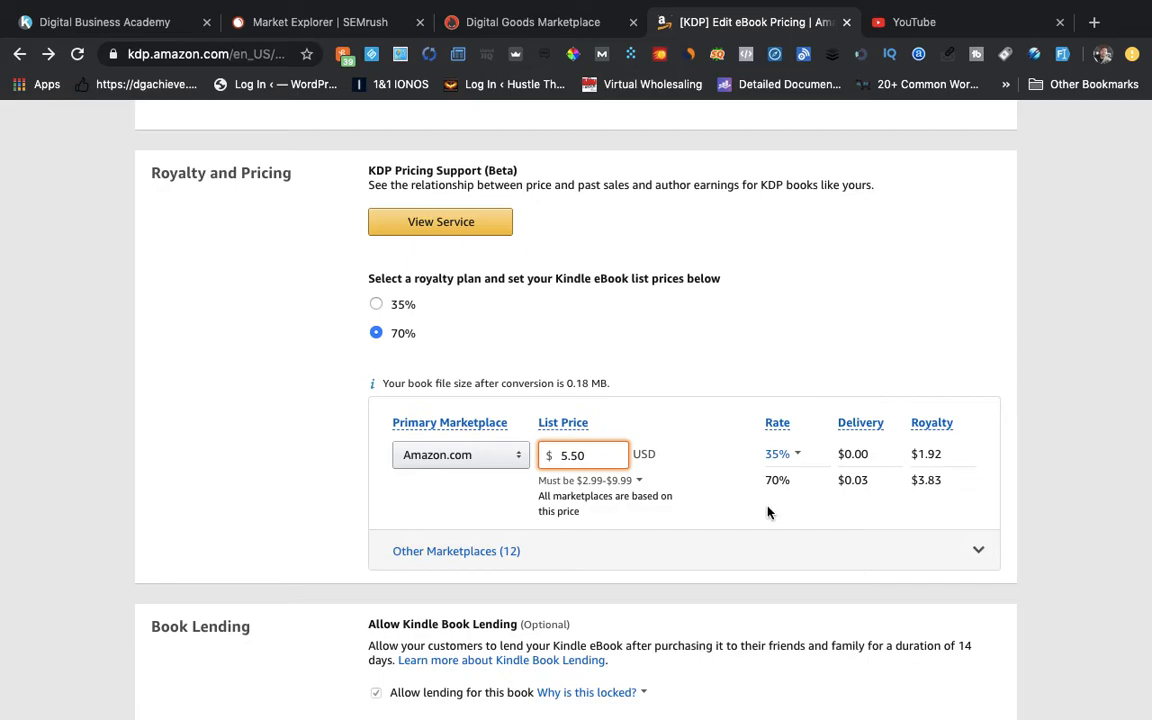
Review the book lending and terms sections, publish the Kindle eBook, and dismiss the paperback offer.
scroll(768, 512, "down", 3)
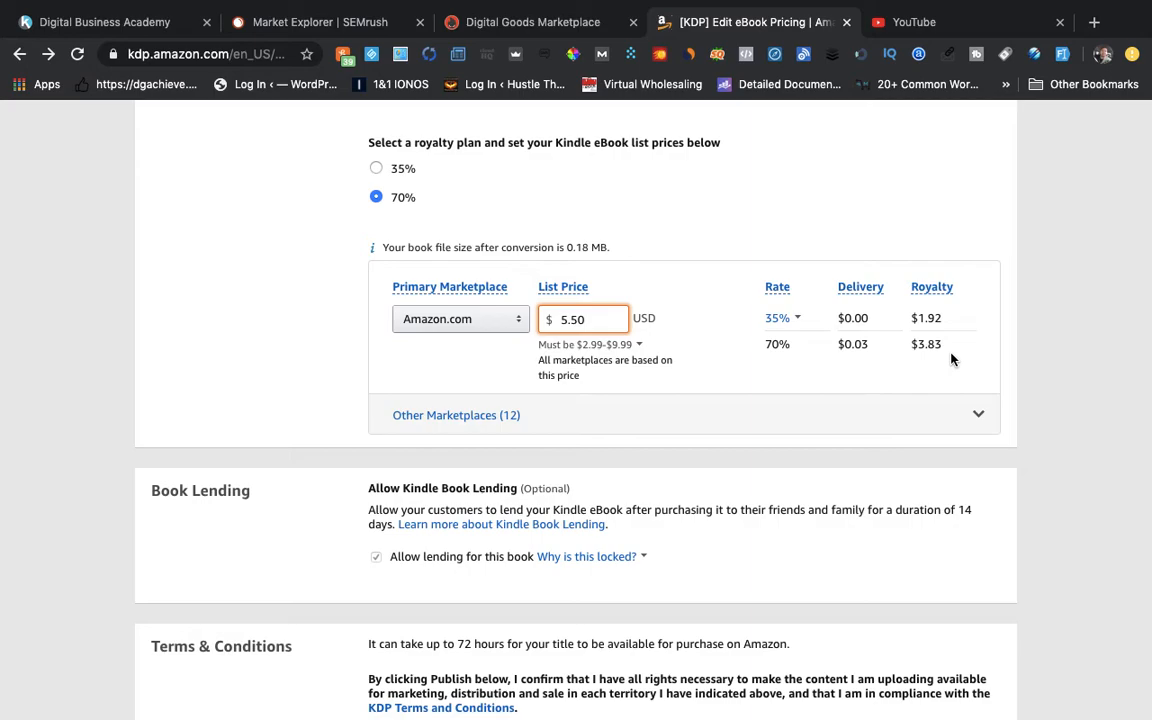
scroll(951, 359, "down", 5)
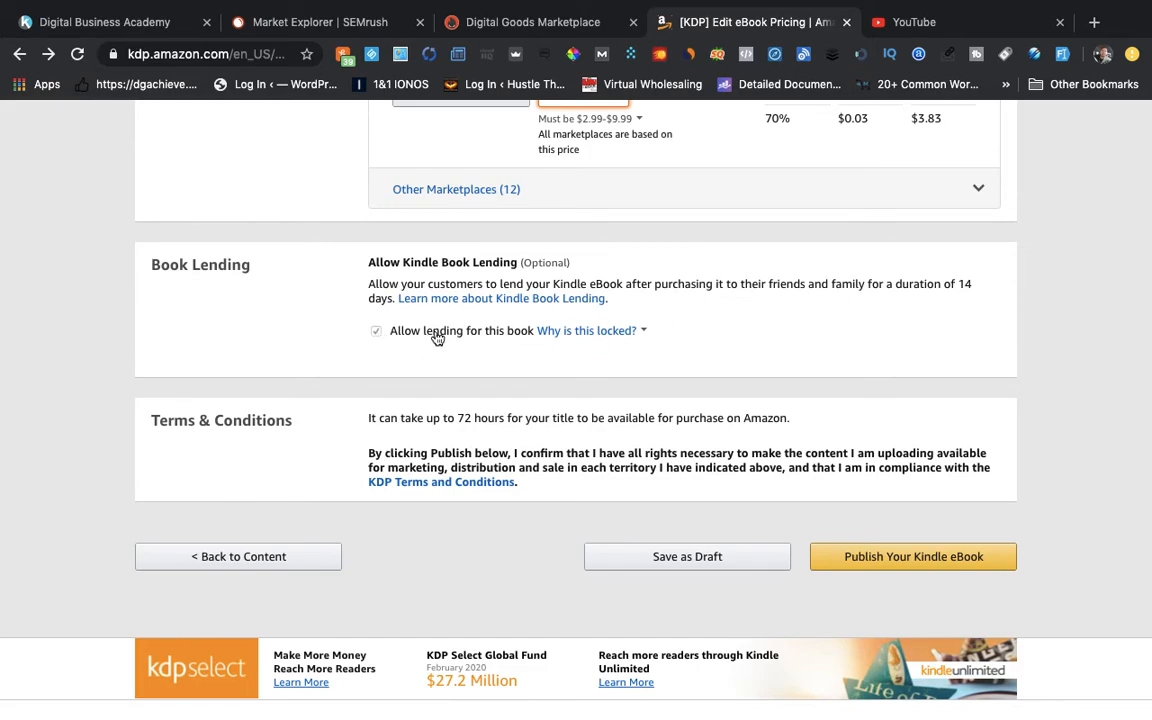
scroll(512, 371, "down", 2)
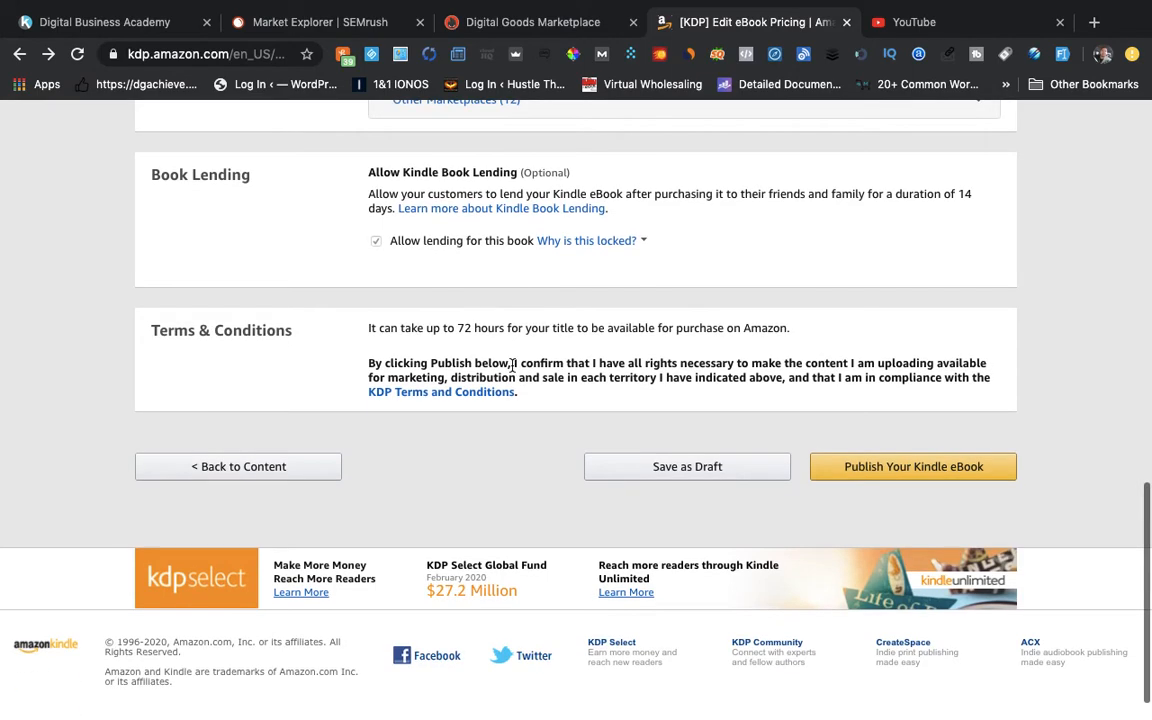
left_click(884, 464)
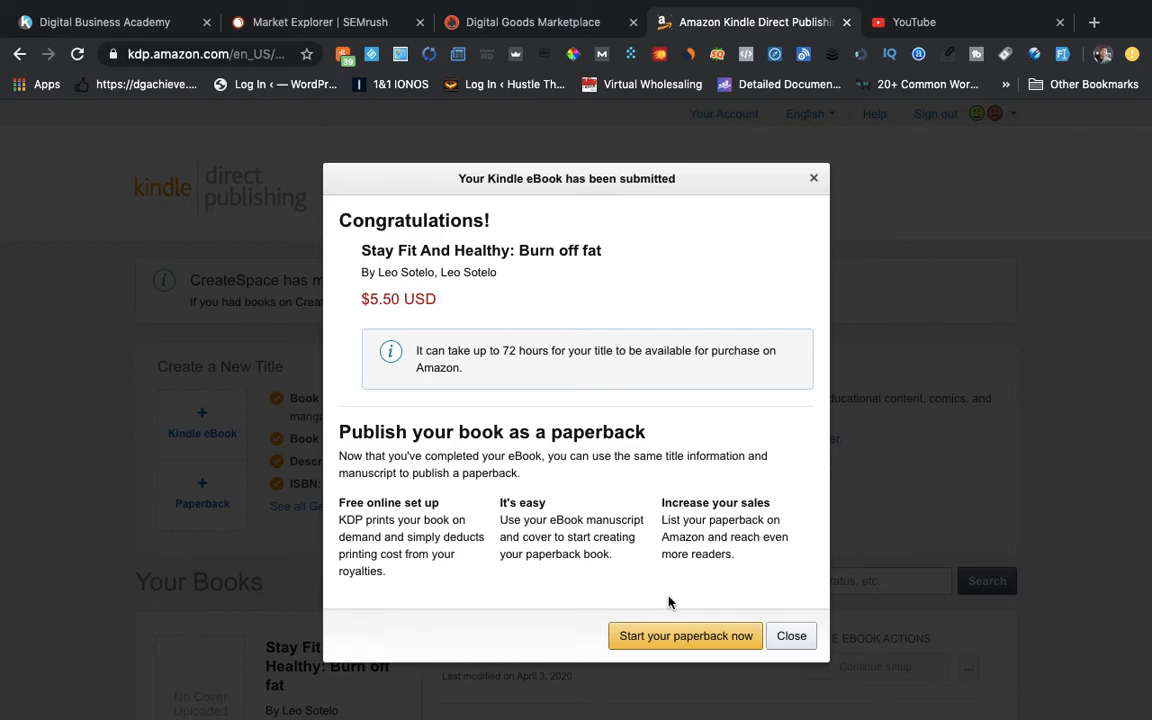
left_click(789, 636)
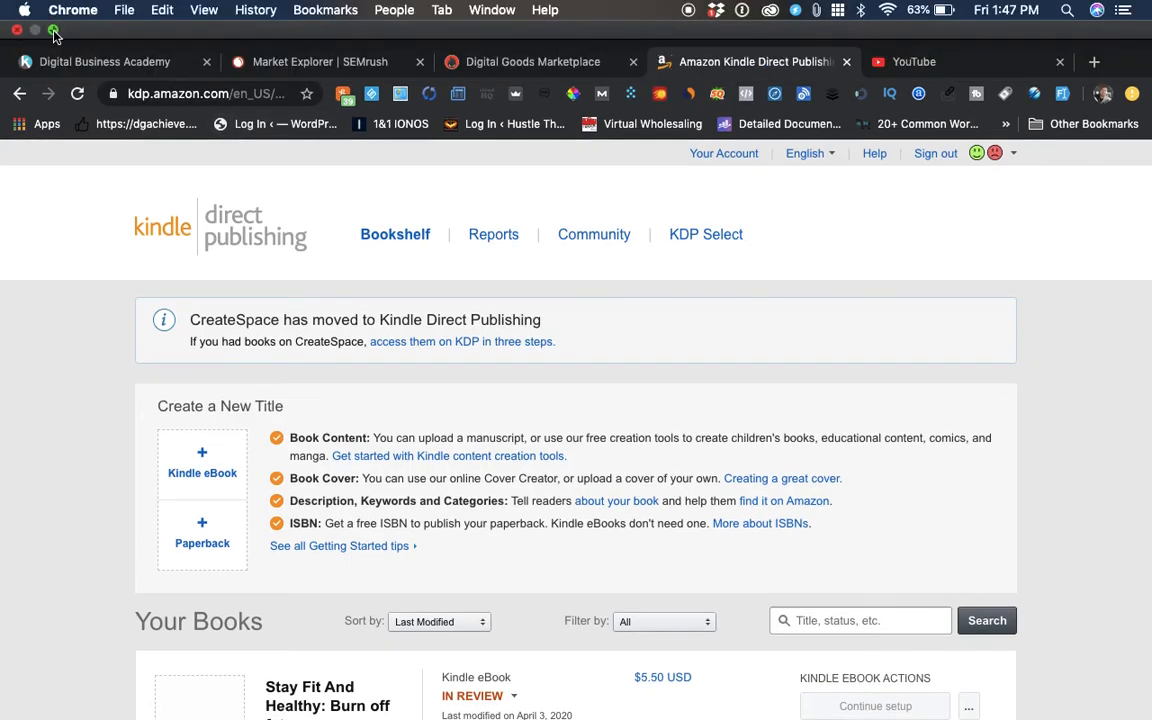
Take the browser window out of full-screen mode.
left_click(55, 38)
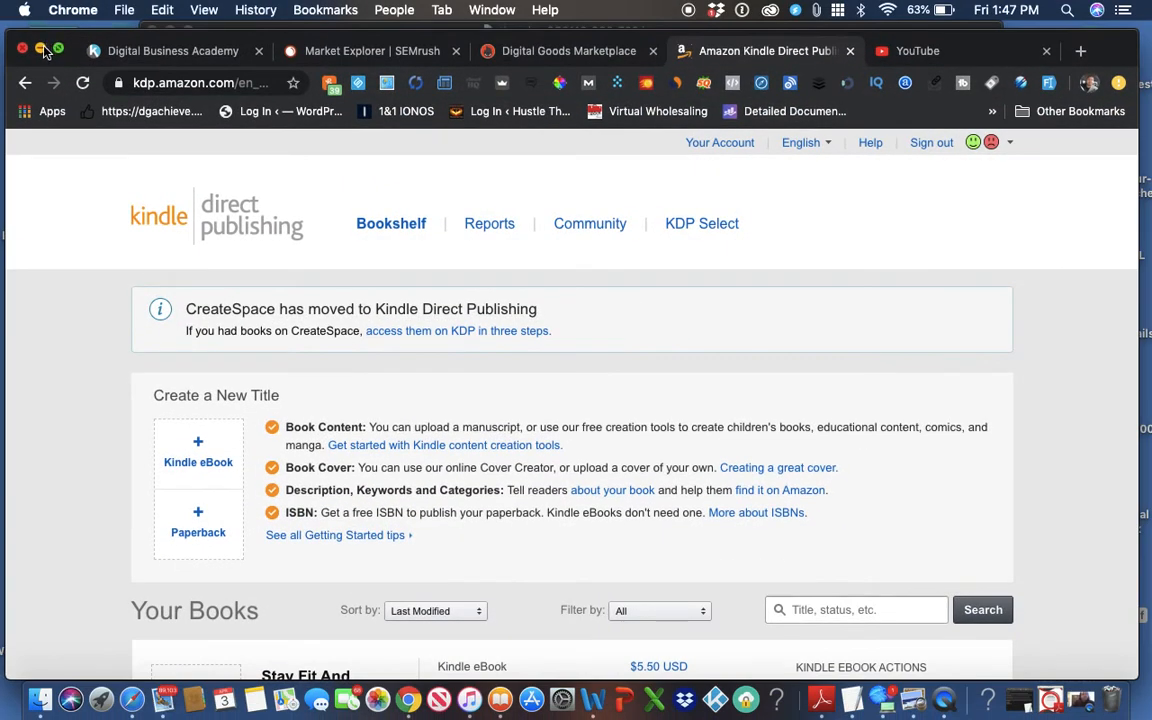
Minimize the browser, bring back the QuickTime Player camera window, and shift the lightning image aside to uncover the desktop PDFs.
left_click(41, 48)
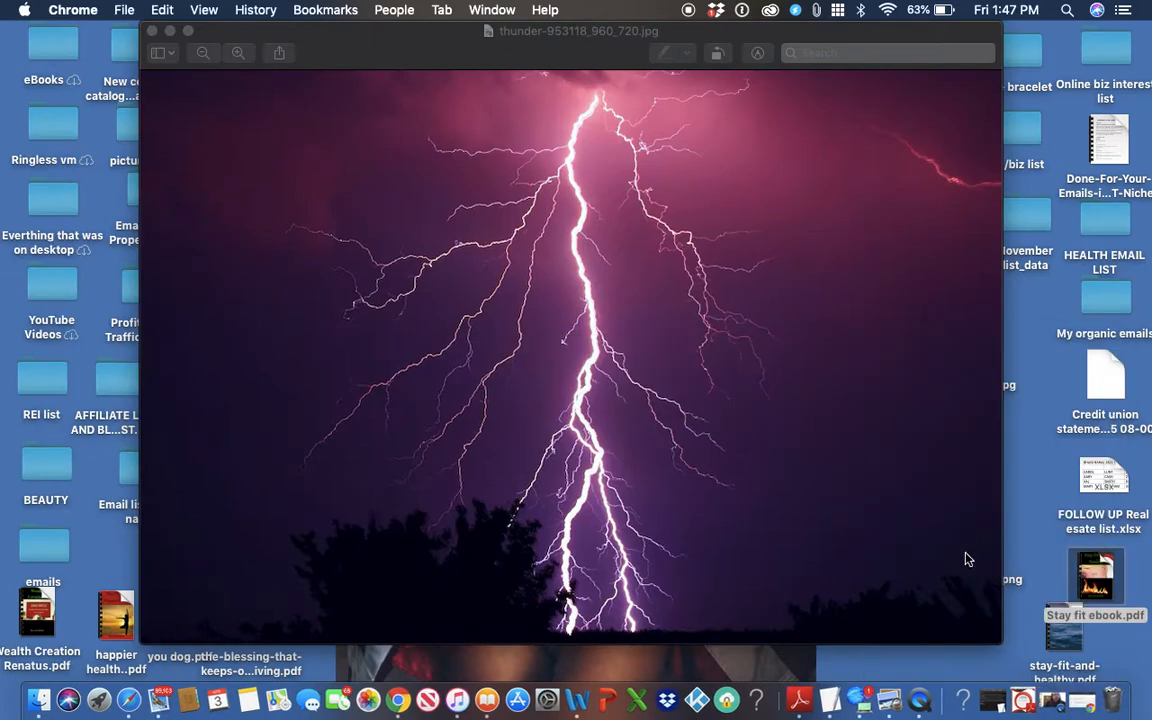
left_click(1052, 702)
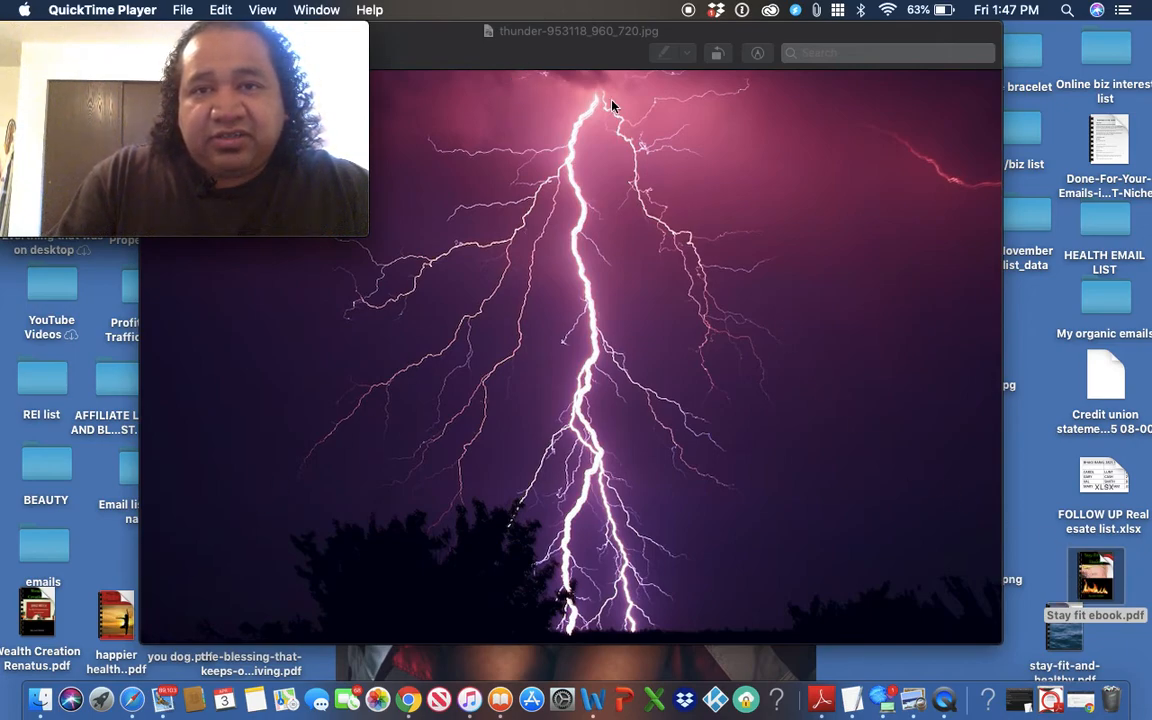
left_click_drag(568, 38, 686, 45)
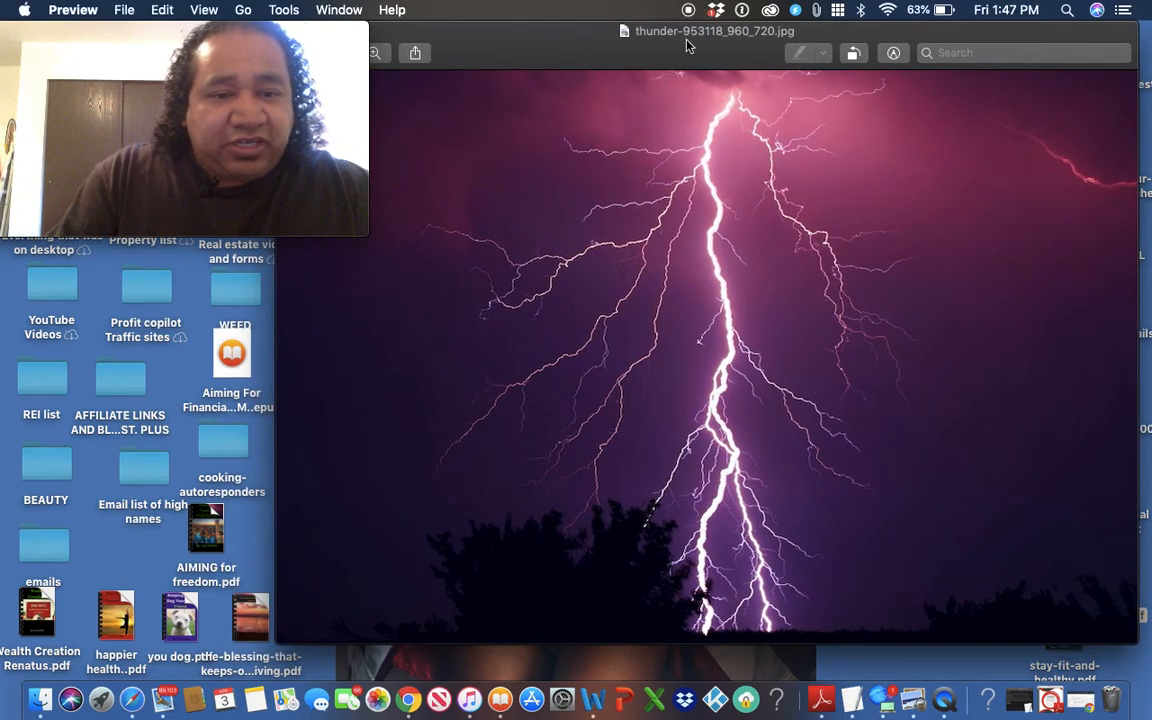
Open "you dog.pdf" from the desktop, look over its cover page, and close it.
double_click(182, 626)
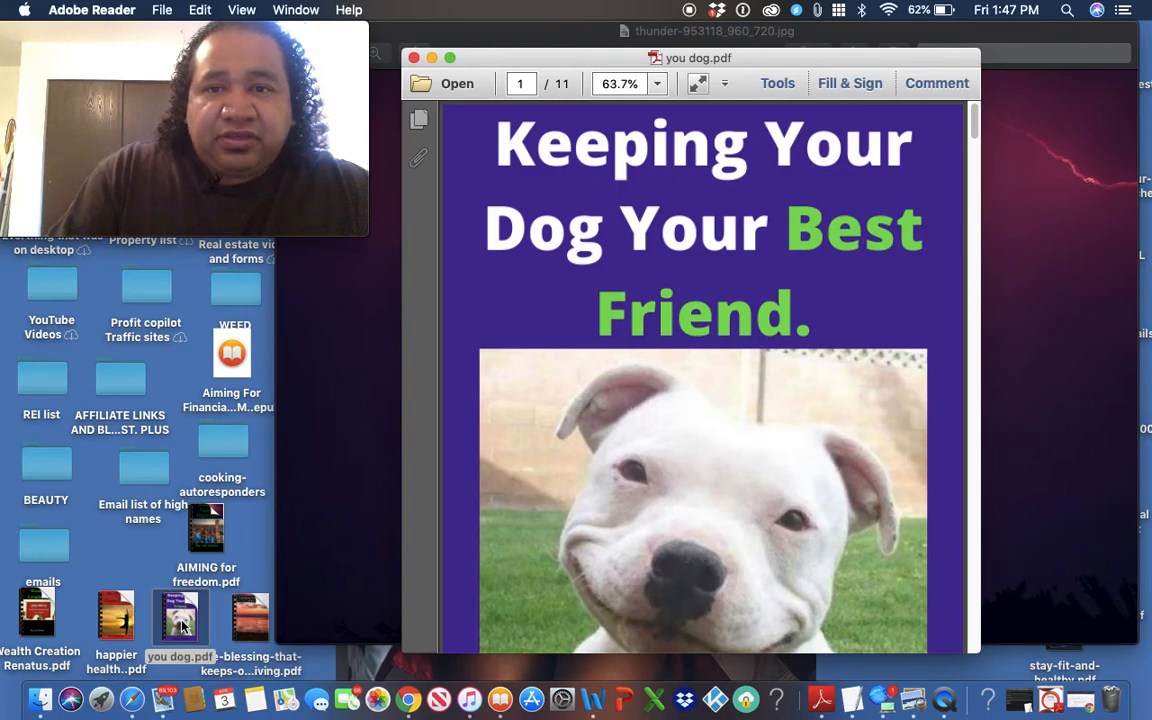
scroll(554, 256, "down", 5)
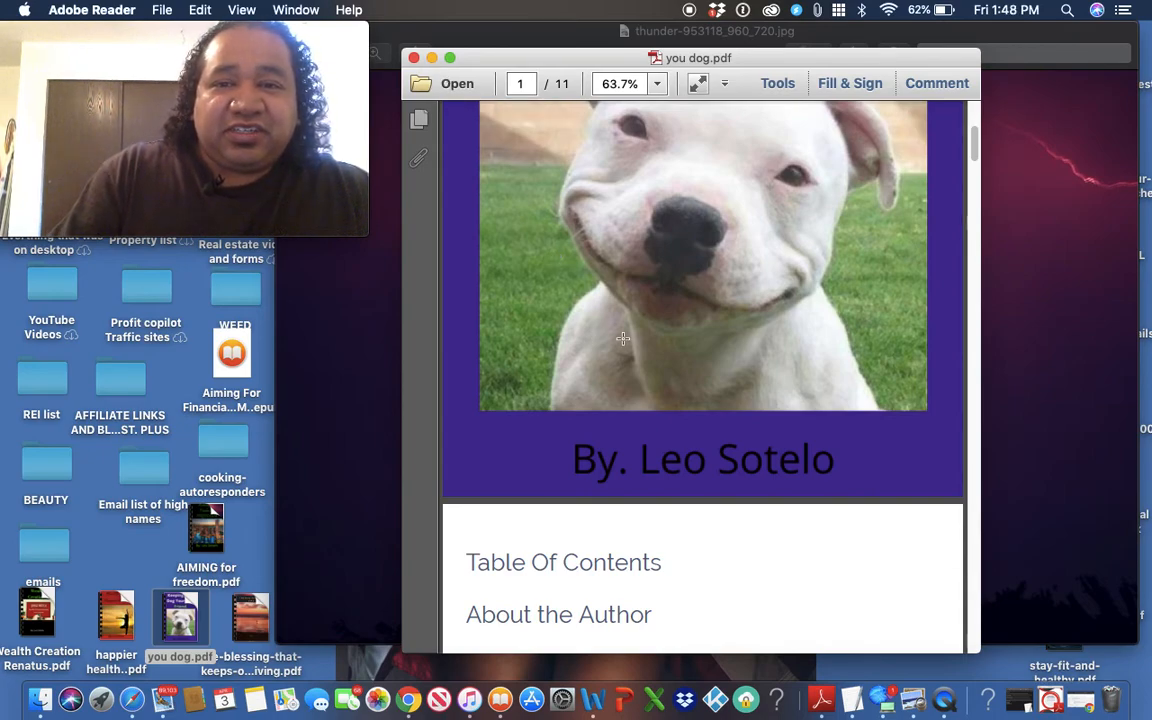
scroll(622, 339, "up", 2)
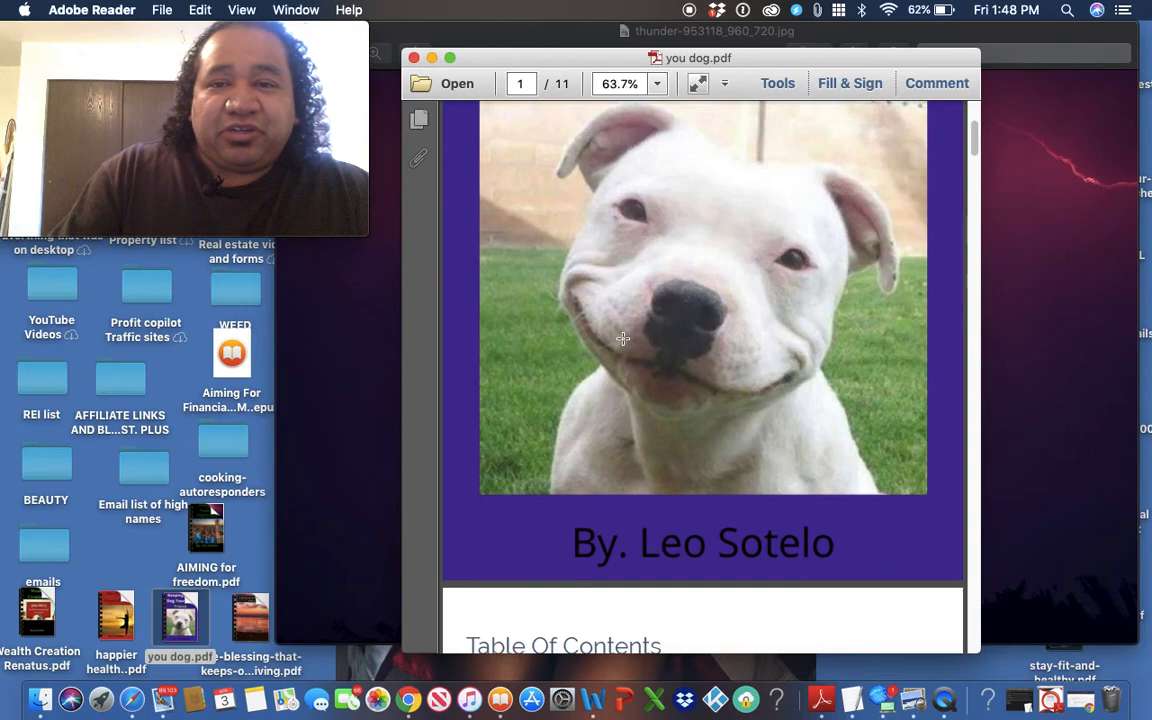
left_click(415, 59)
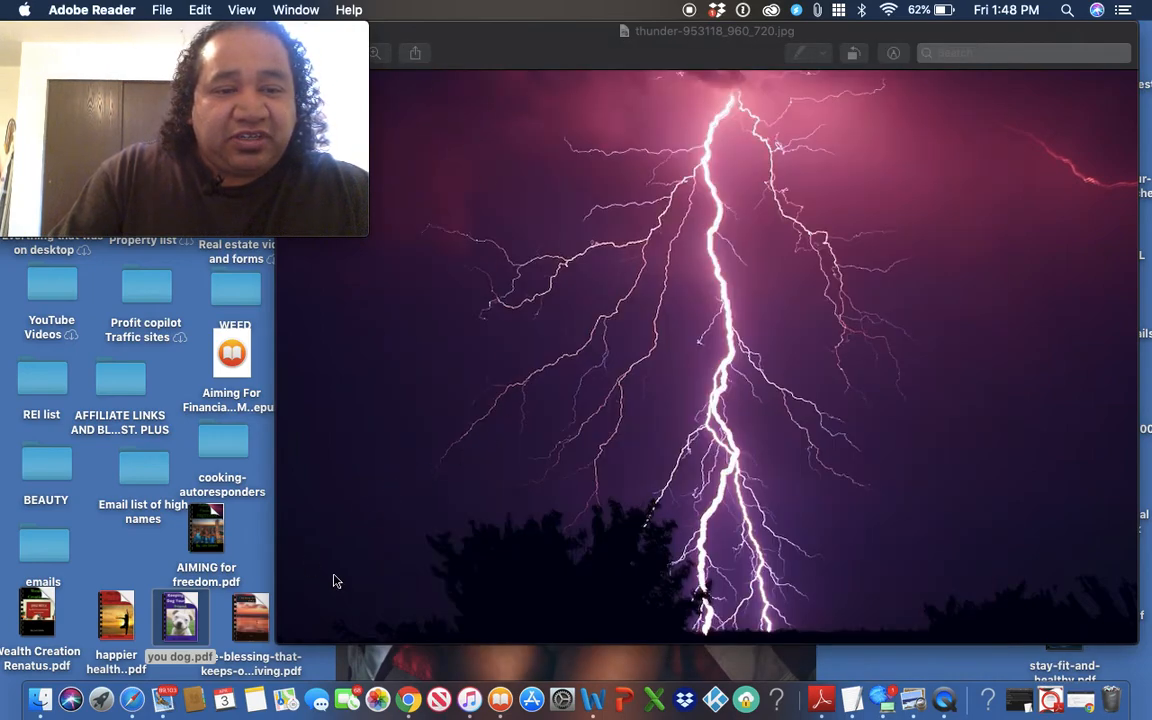
Open "AIMING for freedom.pdf" and skim its pages as far as the "Discover how to pay a mortgage FAST." link.
double_click(207, 540)
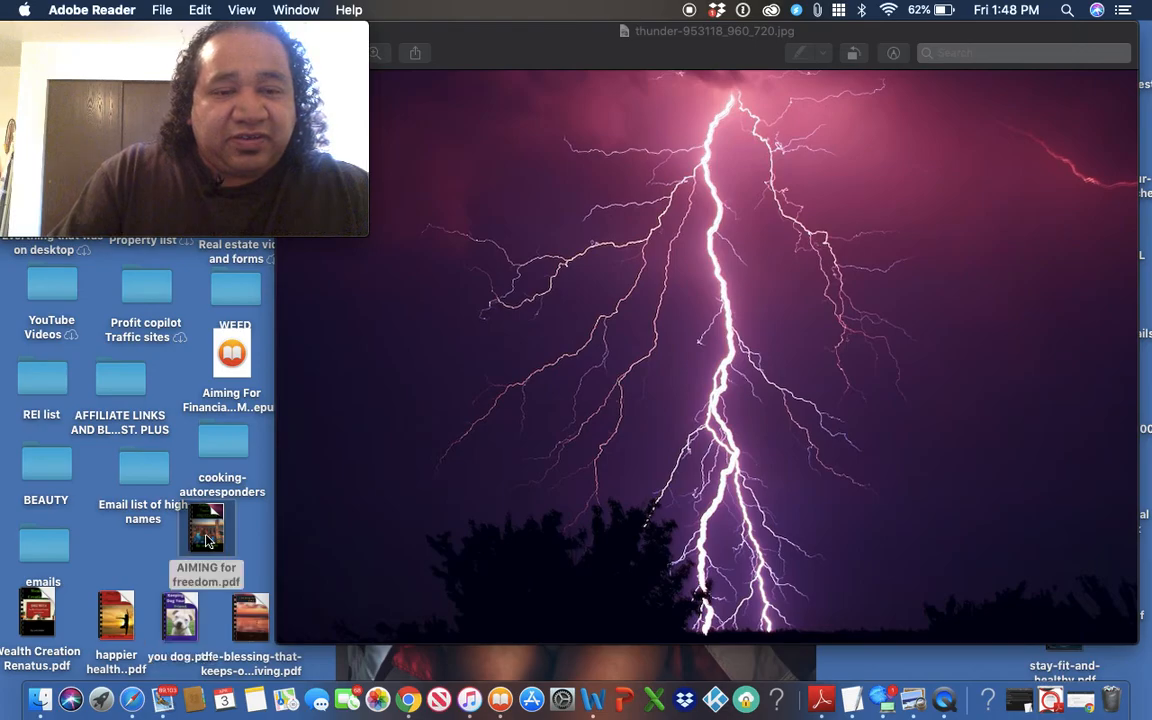
scroll(590, 463, "down", 15)
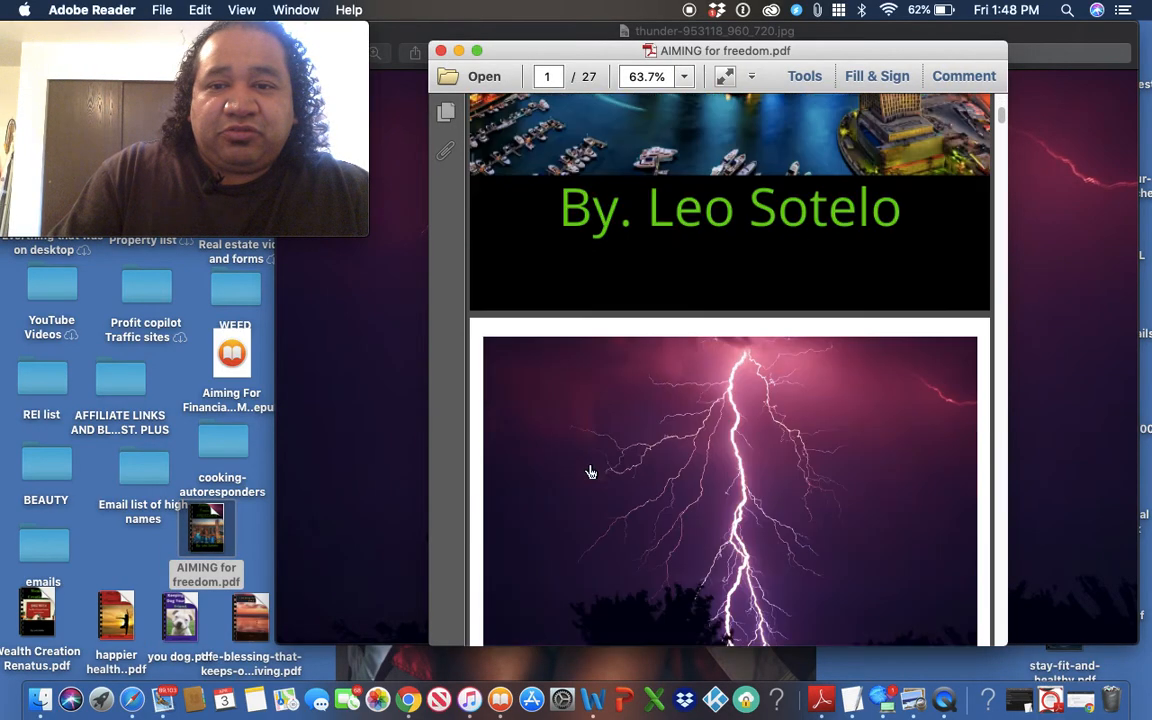
scroll(590, 463, "down", 10)
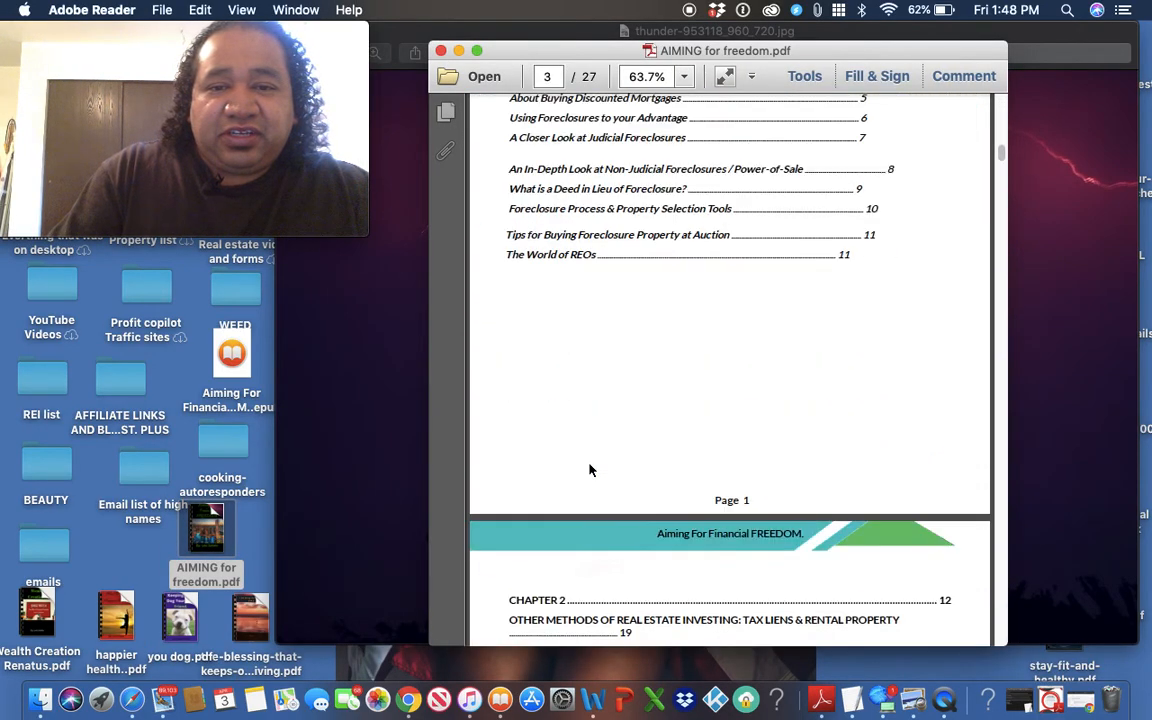
scroll(590, 468, "down", 15)
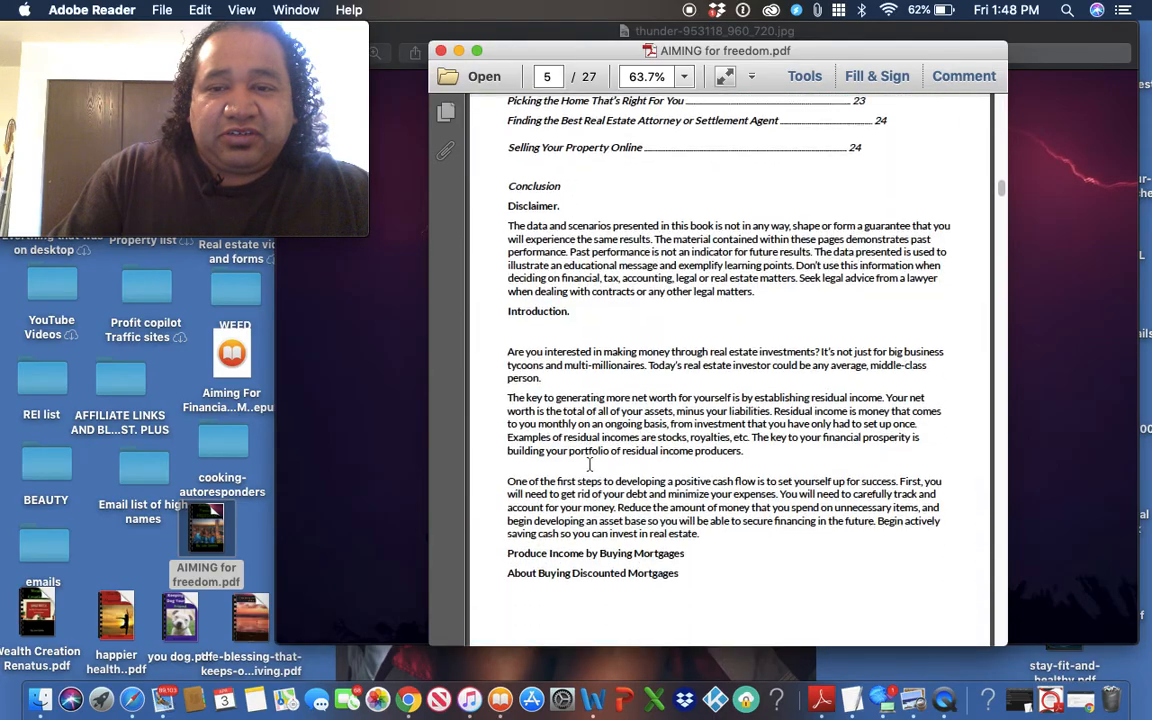
scroll(590, 468, "down", 15)
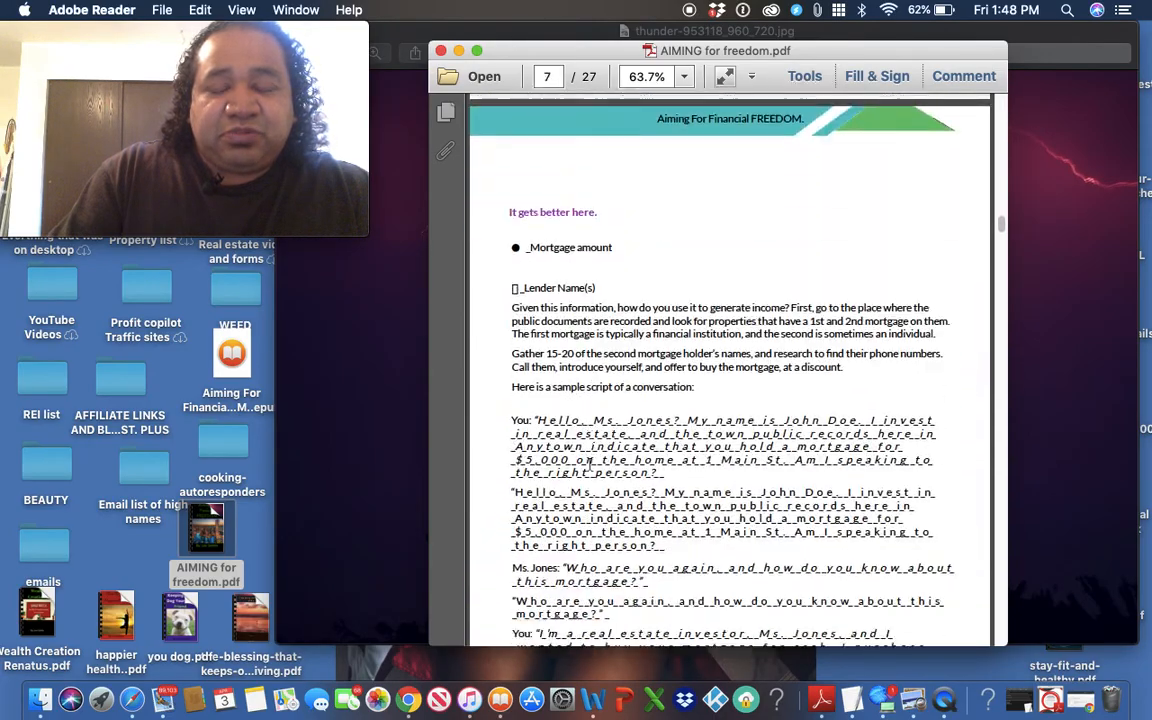
scroll(590, 463, "down", 15)
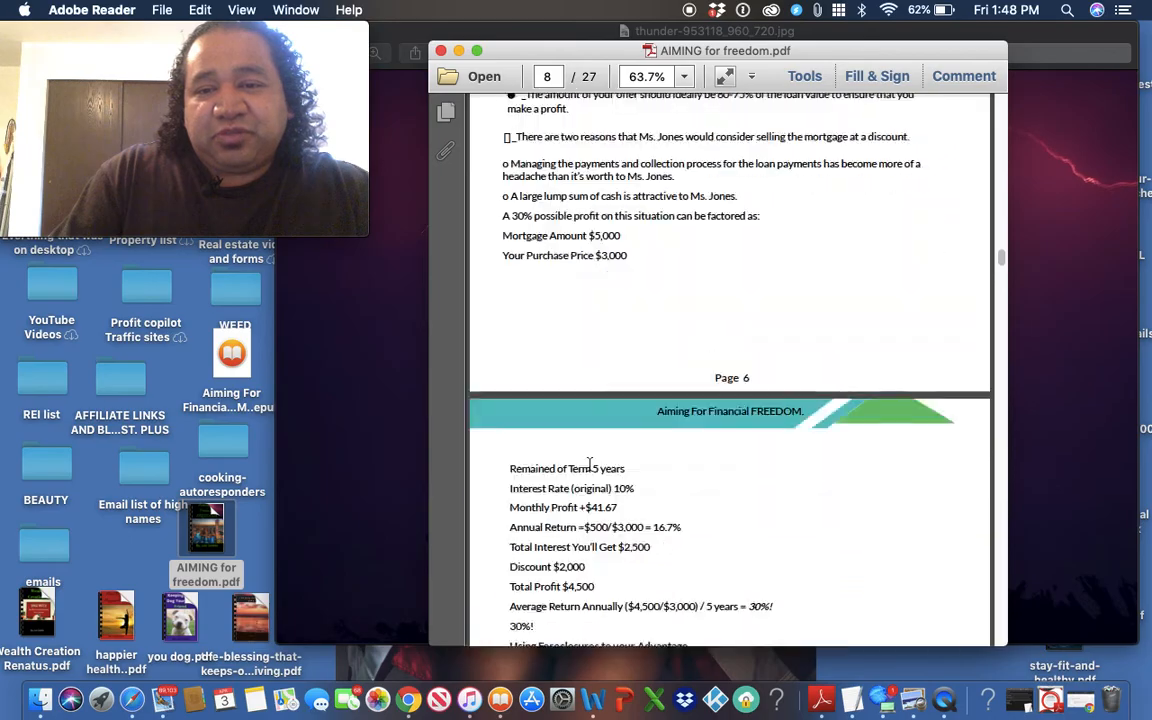
scroll(590, 465, "down", 15)
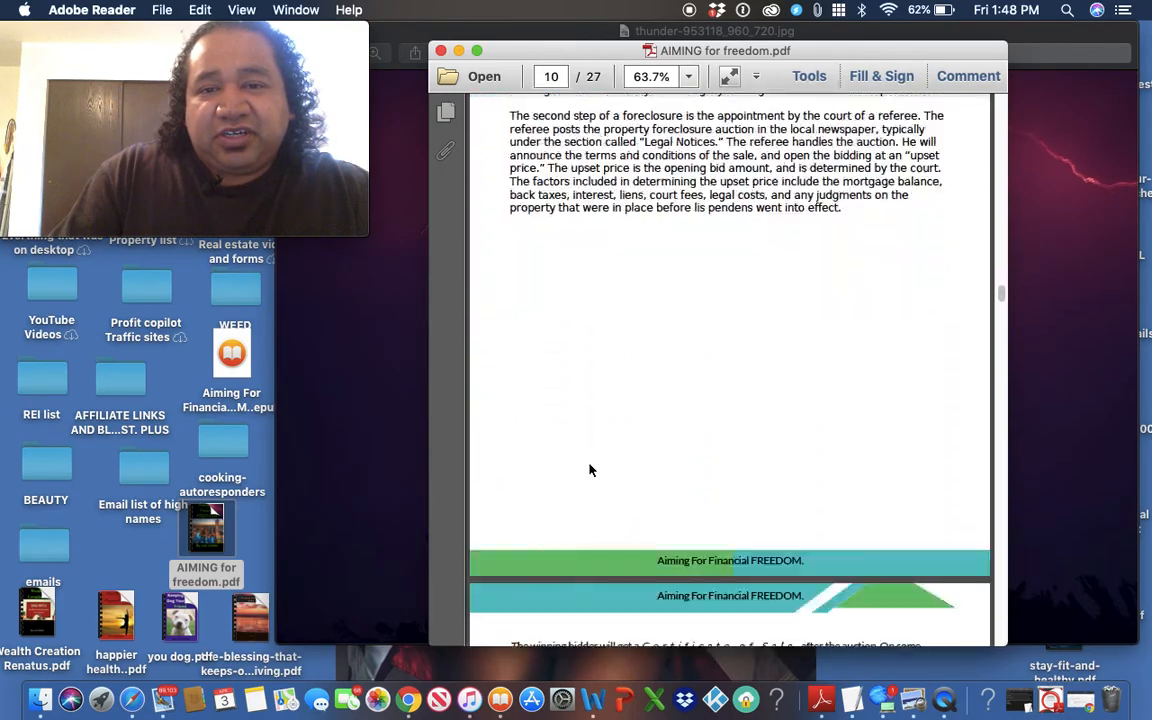
scroll(590, 465, "down", 6)
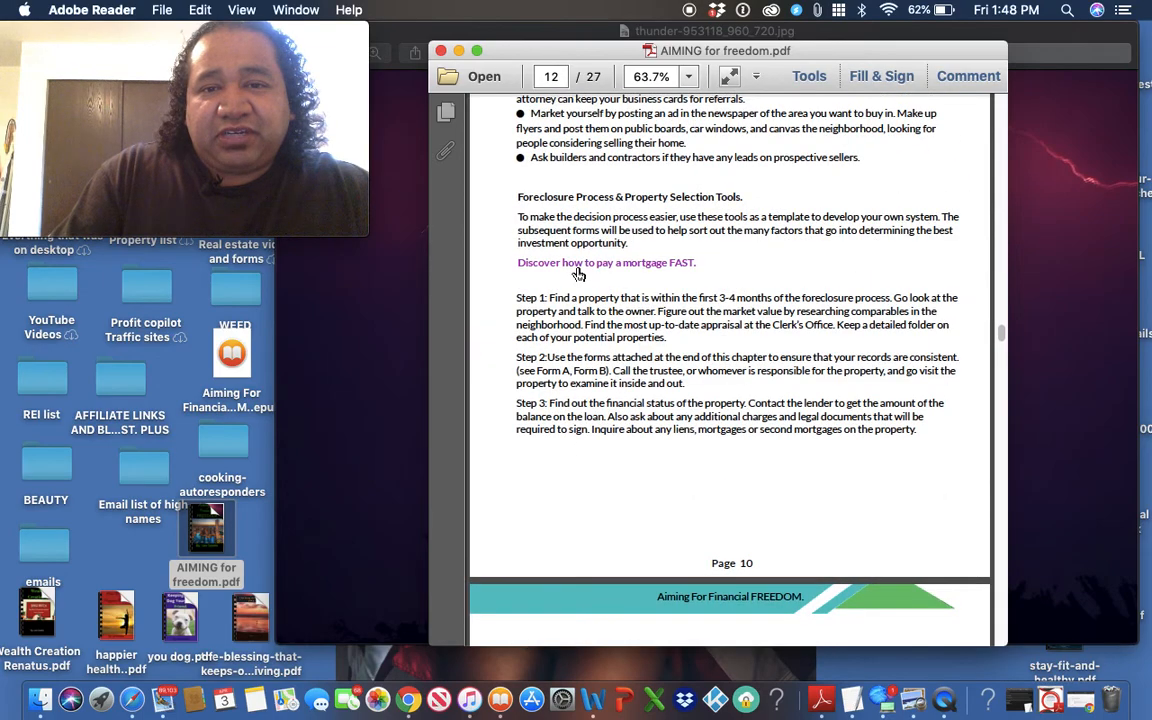
Follow the "Discover how to pay a mortgage FAST." link, review the landing page it opens, and close that page.
left_click(583, 268)
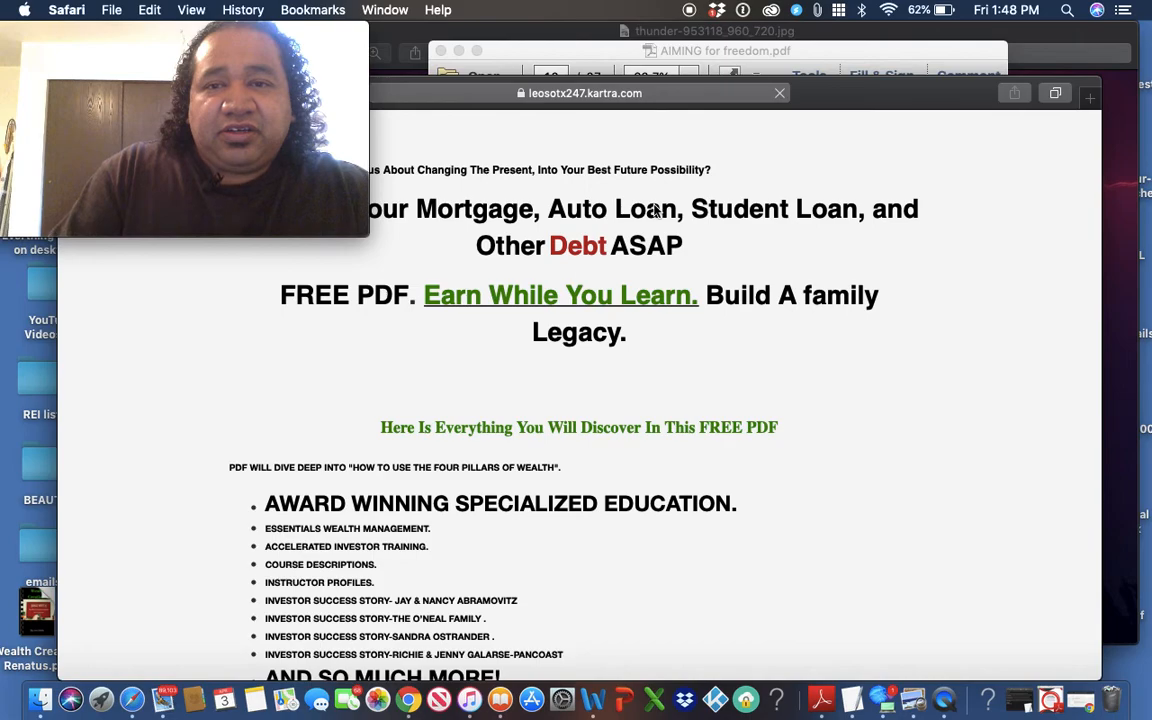
mouse_move(808, 98)
left_mouse_down()
mouse_move(812, 152)
mouse_move(793, 246)
mouse_move(793, 80)
left_mouse_up()
scroll(714, 364, "down", 10)
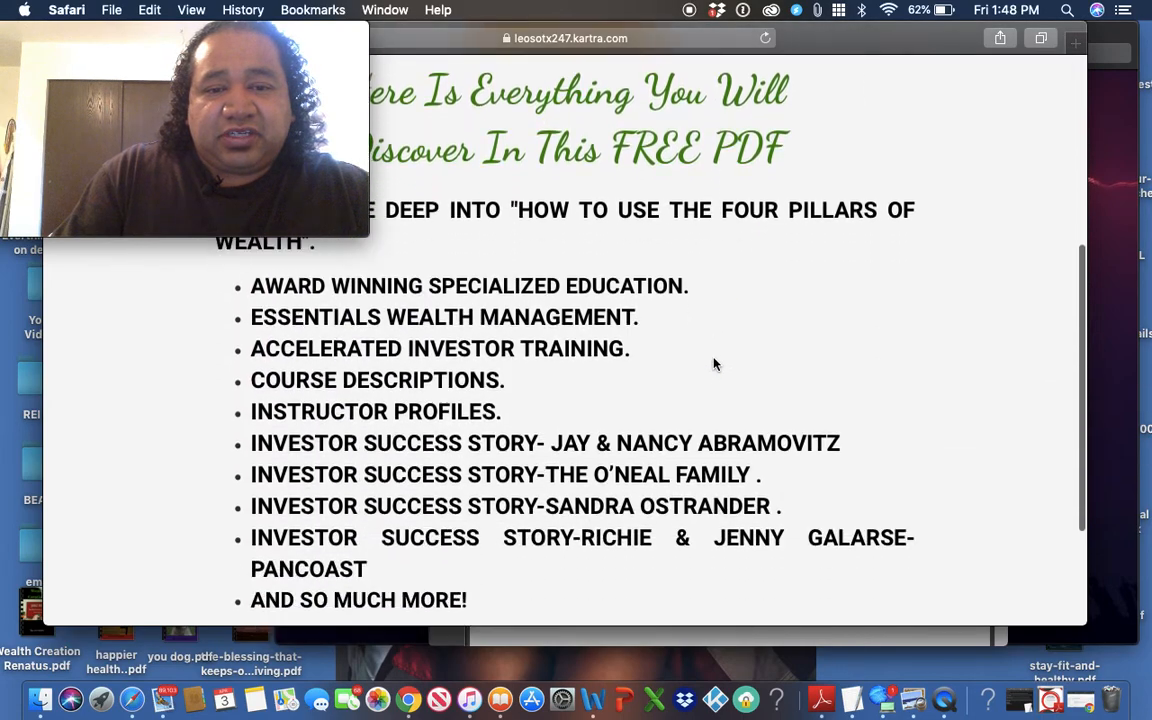
scroll(714, 364, "up", 10)
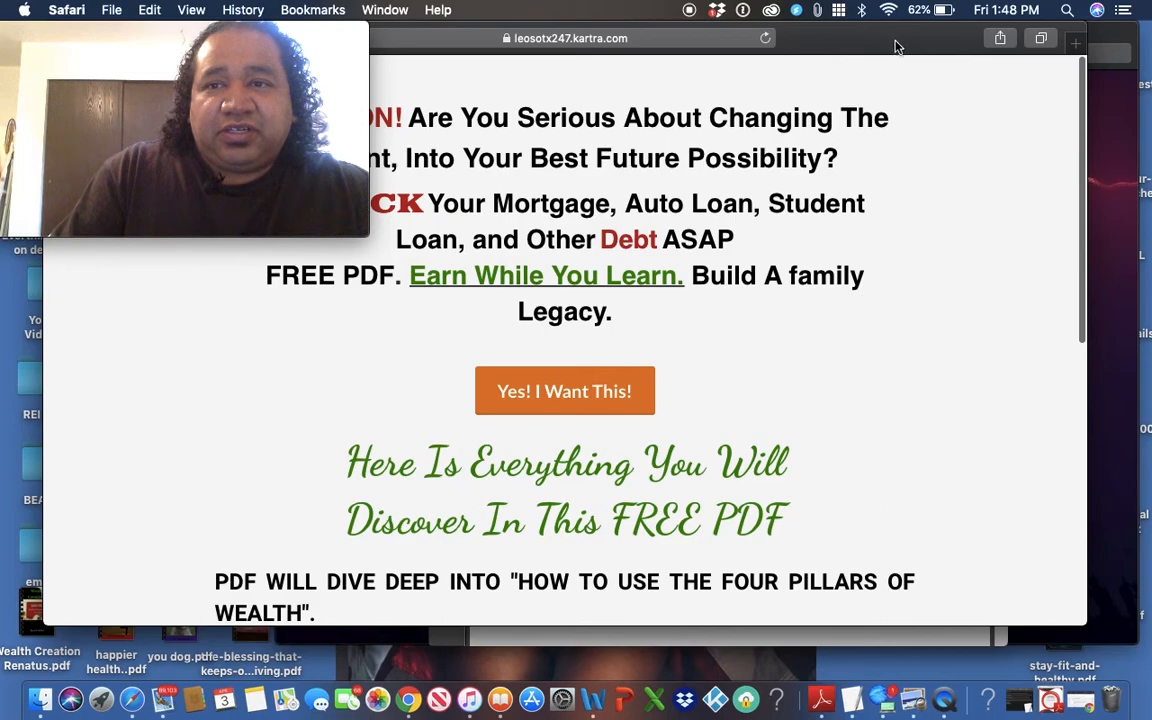
left_click_drag(893, 50, 901, 297)
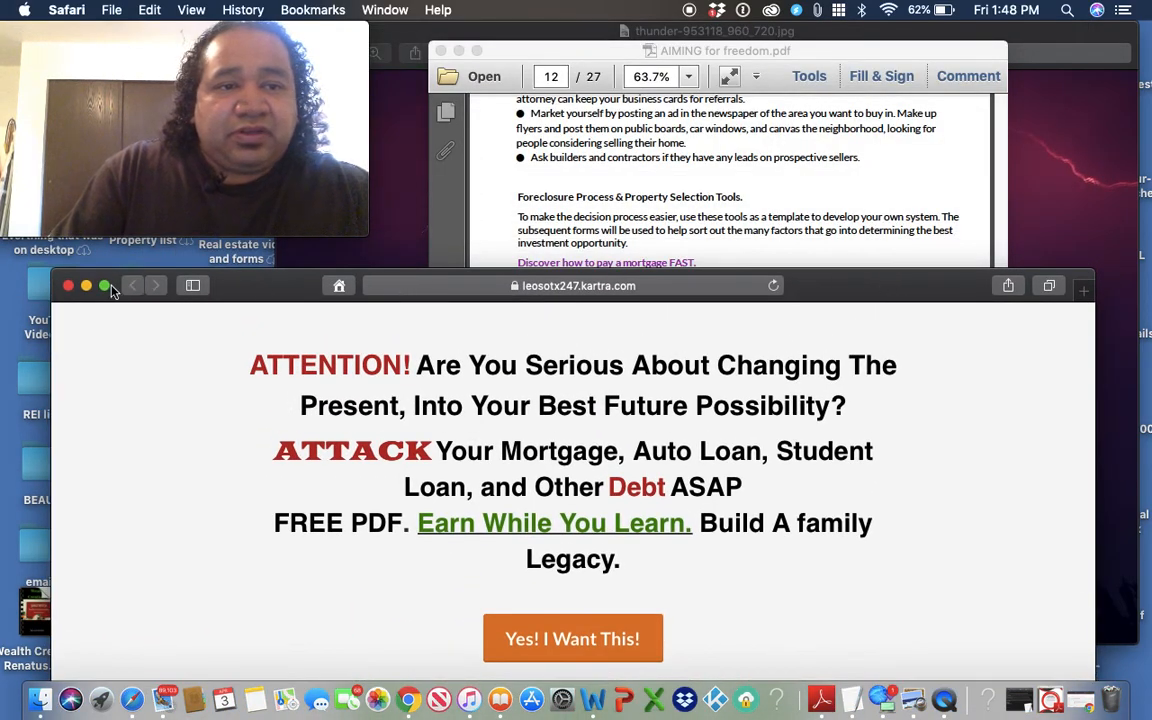
left_click(69, 287)
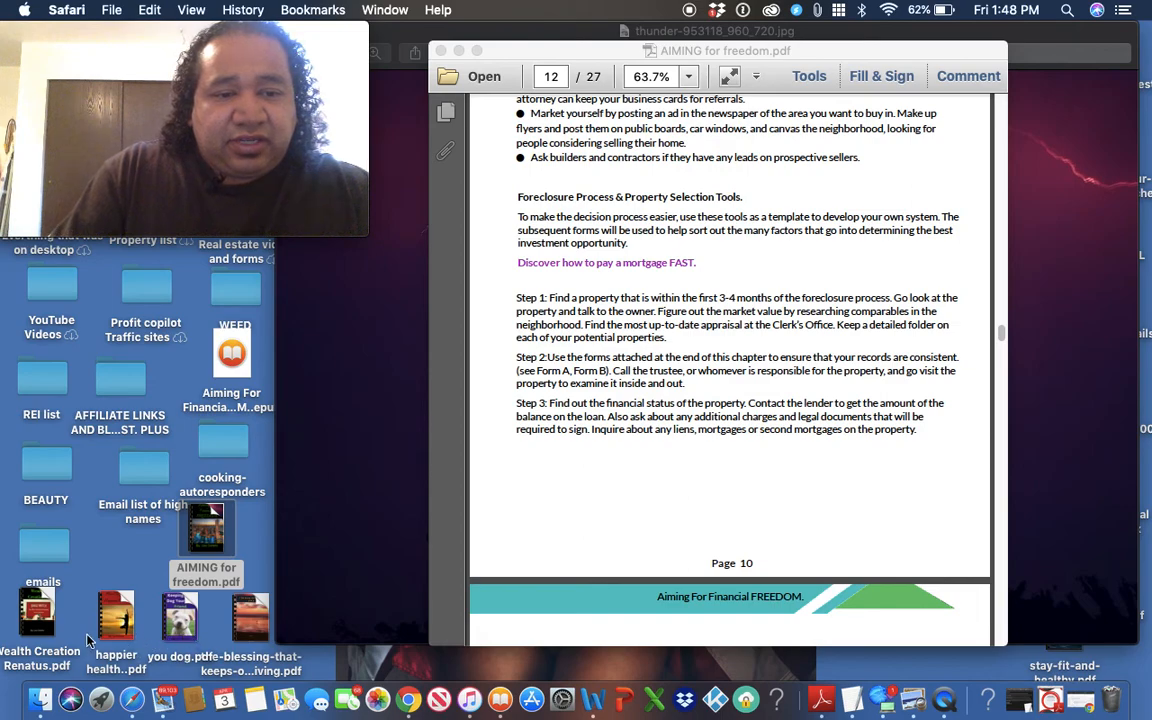
Open "Wealth Creation Renatus.pdf", examine its pages up to the "Wealth building education here." link, and close it.
double_click(24, 615)
scroll(563, 492, "down", 10)
scroll(563, 492, "up", 8)
scroll(563, 492, "down", 10)
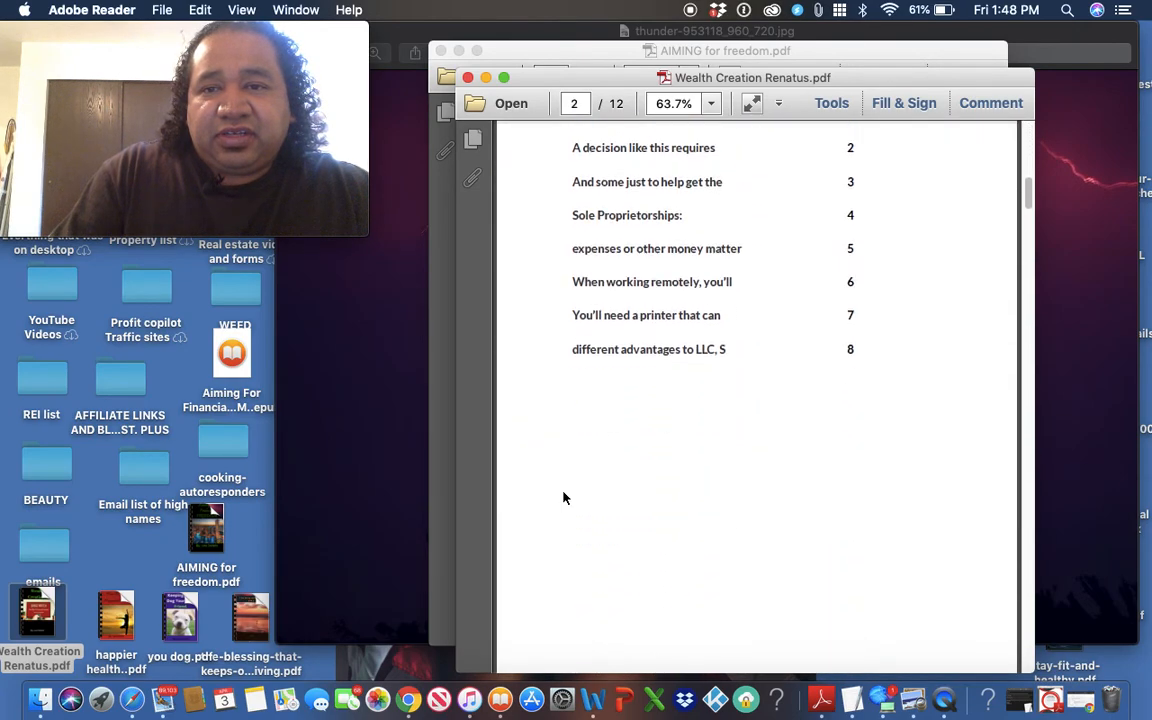
scroll(563, 495, "down", 10)
scroll(563, 492, "up", 4)
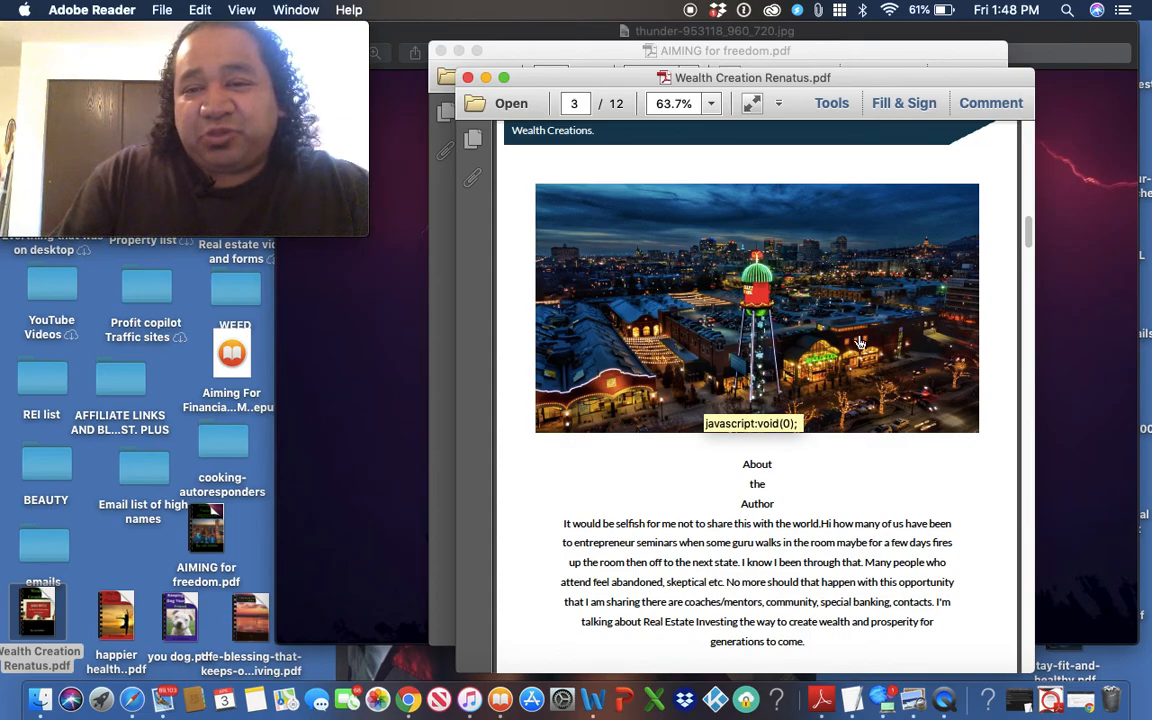
scroll(785, 350, "down", 10)
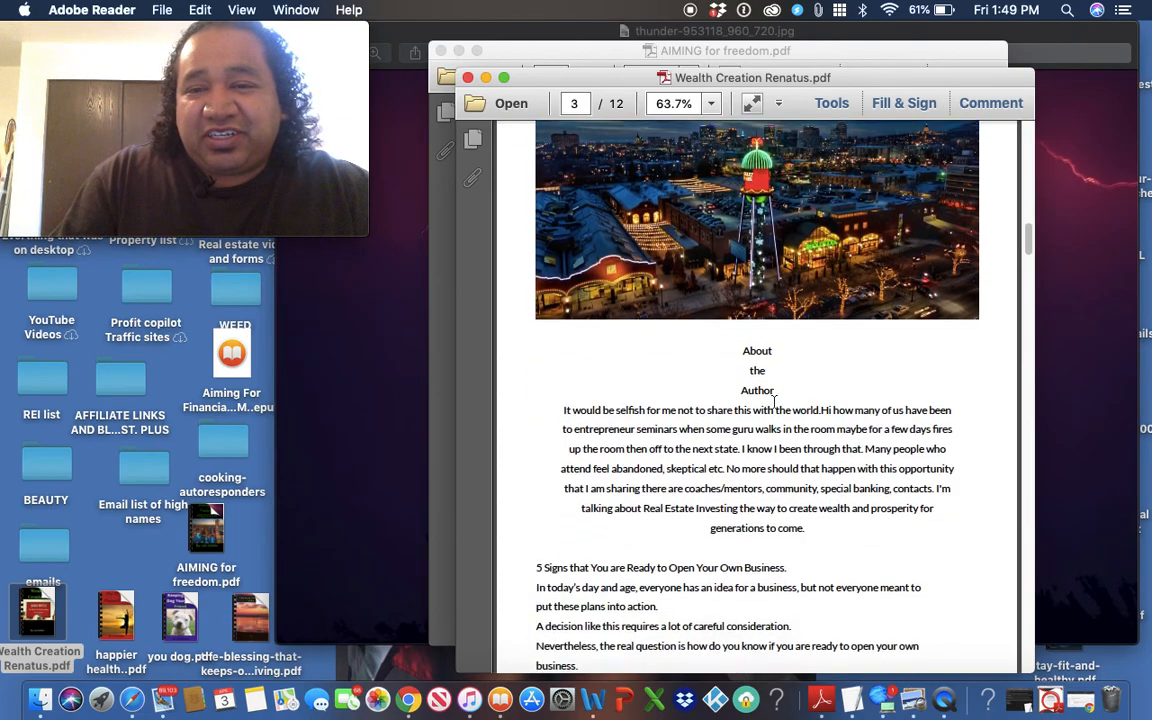
scroll(773, 401, "down", 20)
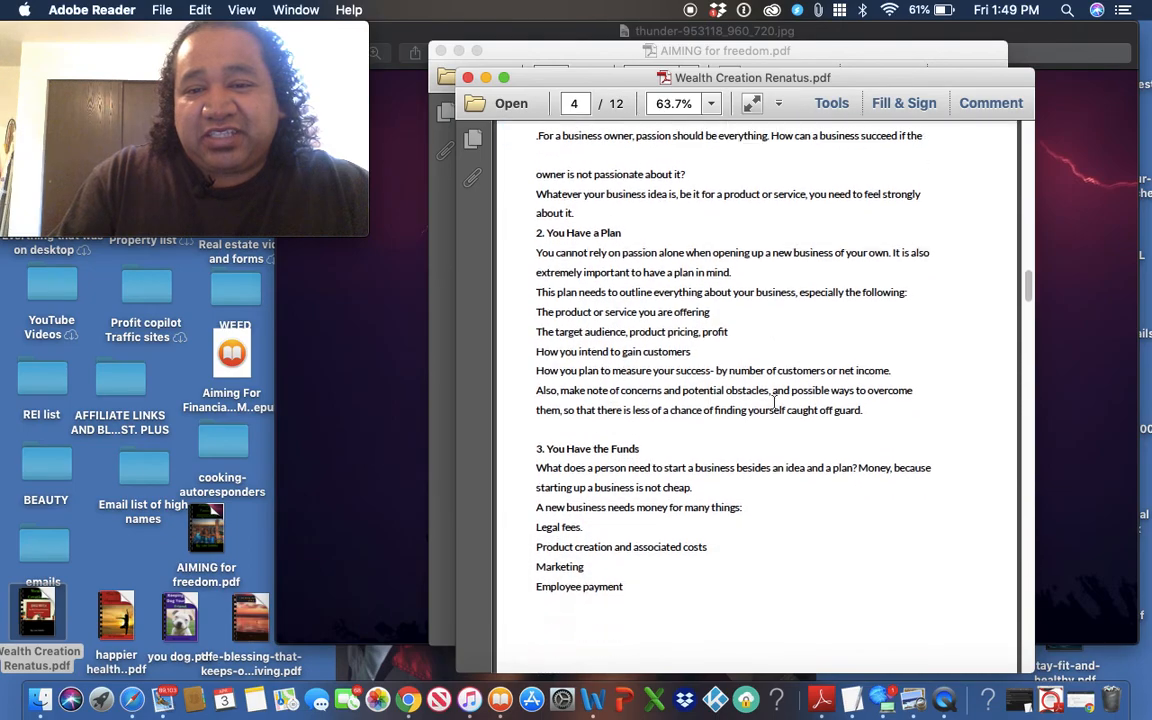
scroll(773, 401, "down", 4)
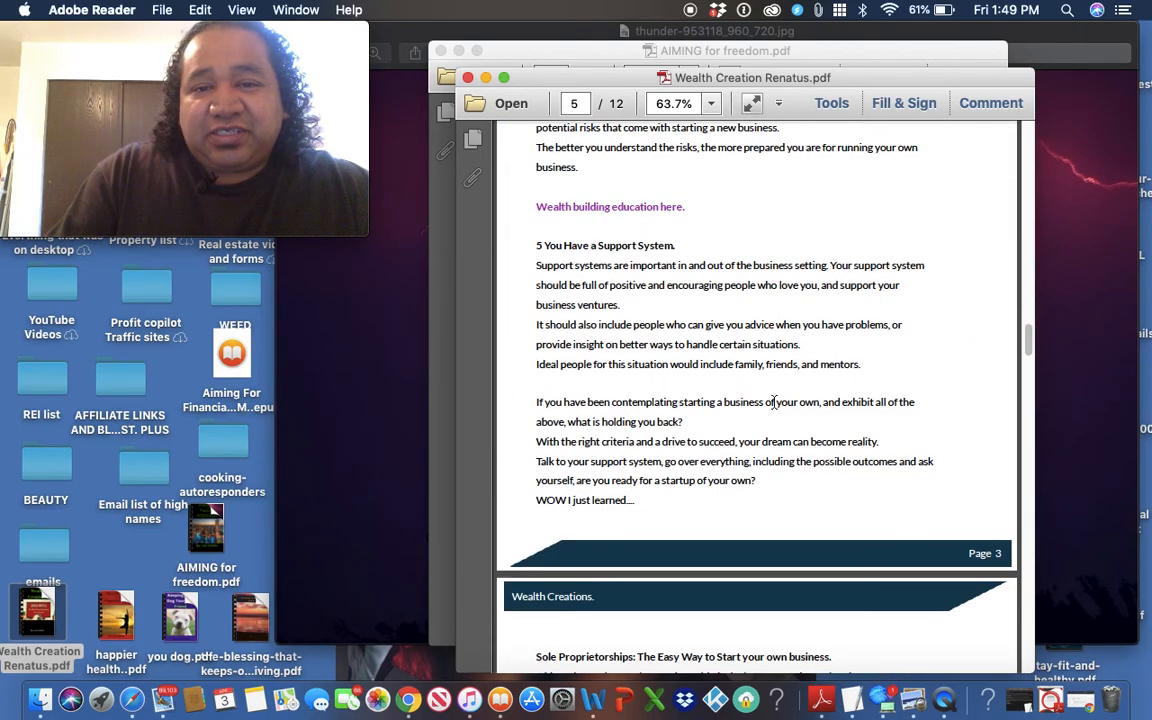
scroll(726, 333, "up", 4)
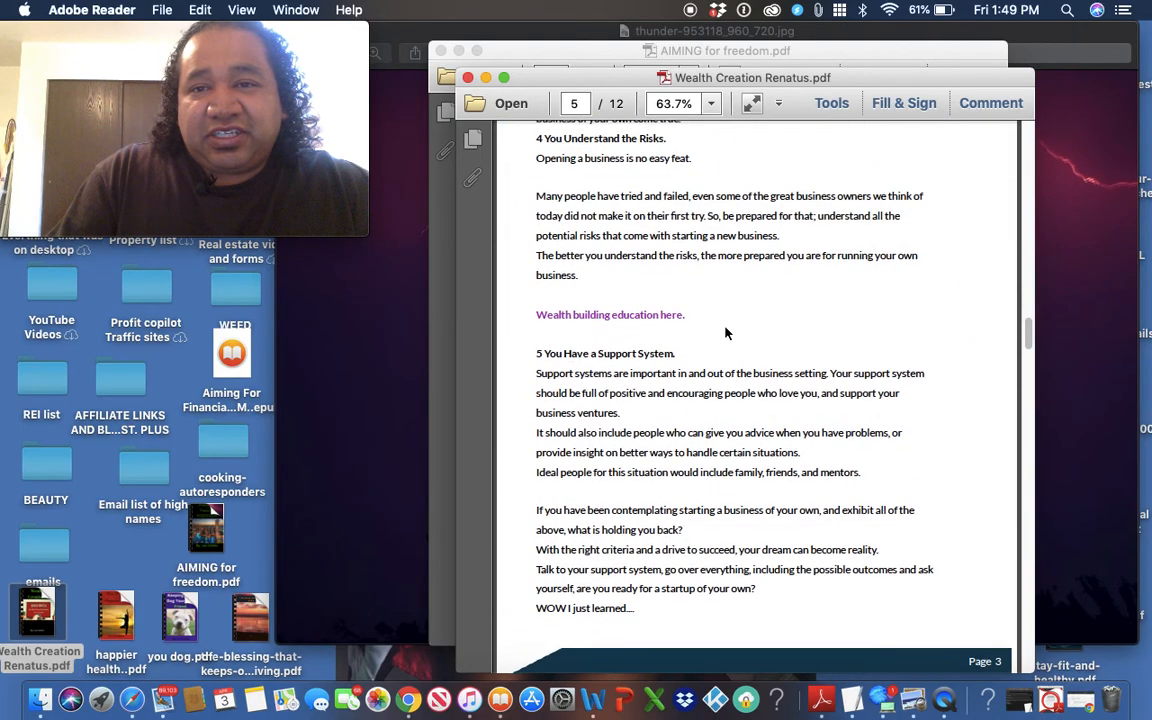
left_click(467, 79)
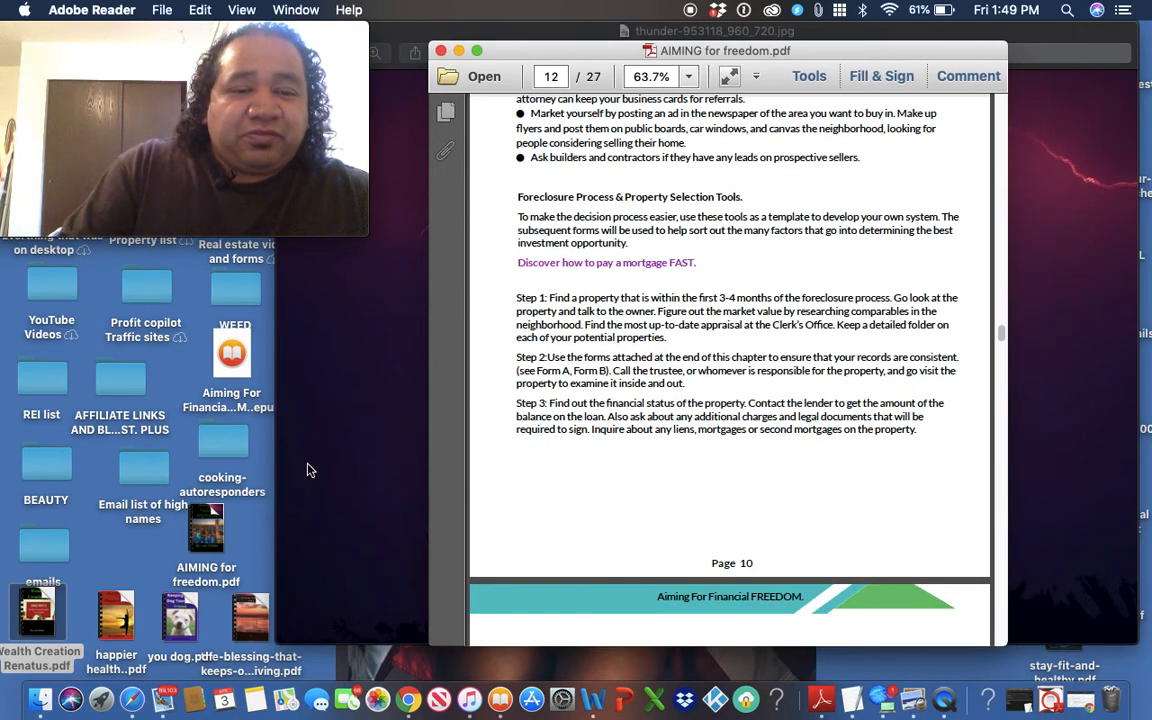
Open "the-blessing-that-keeps-on-giving.pdf", skim to the "Start potty training" link, and close both open PDFs.
double_click(252, 618)
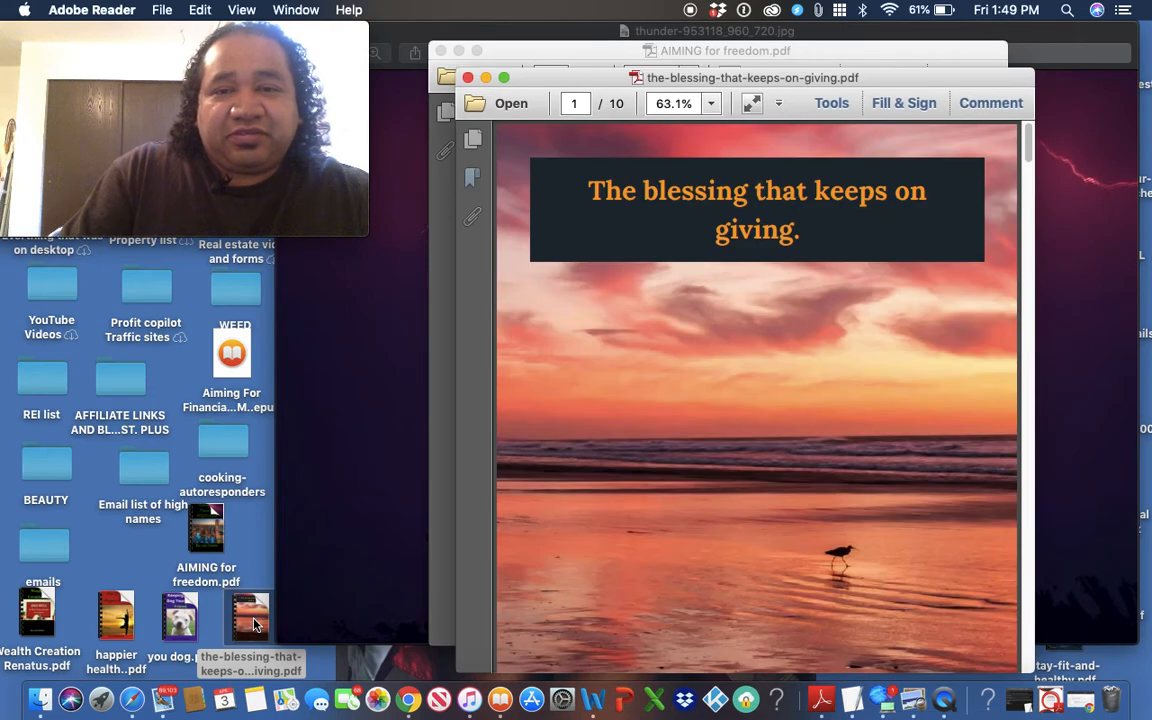
scroll(600, 395, "down", 15)
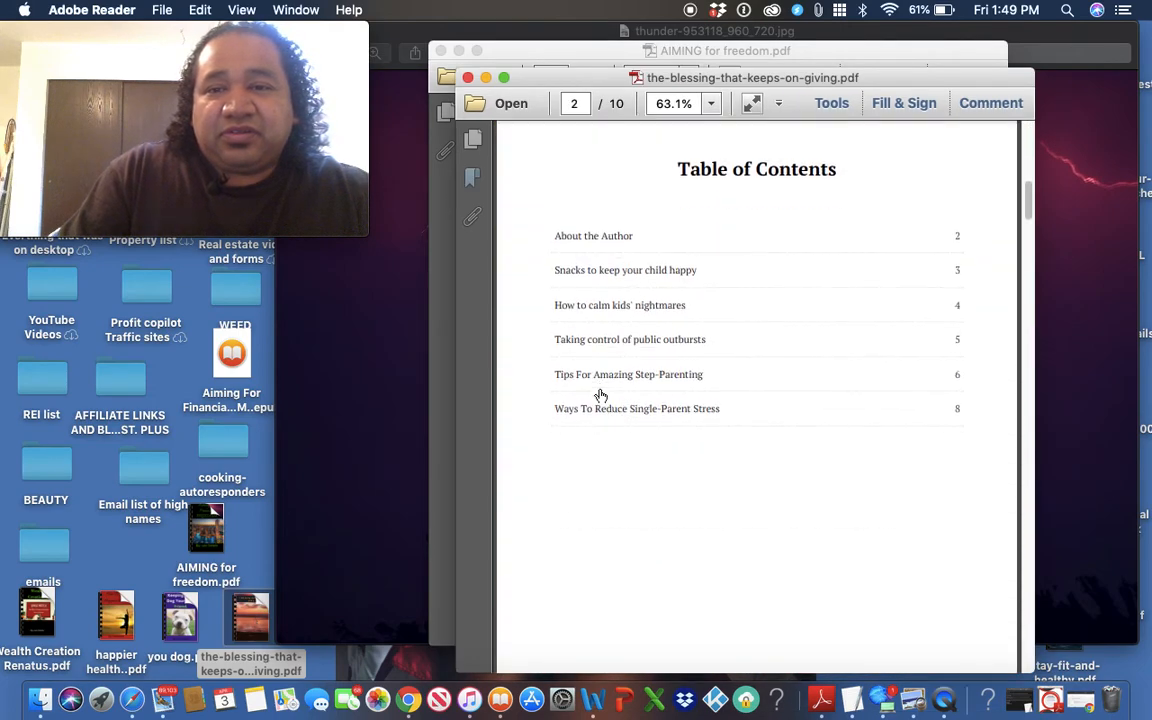
scroll(600, 395, "down", 20)
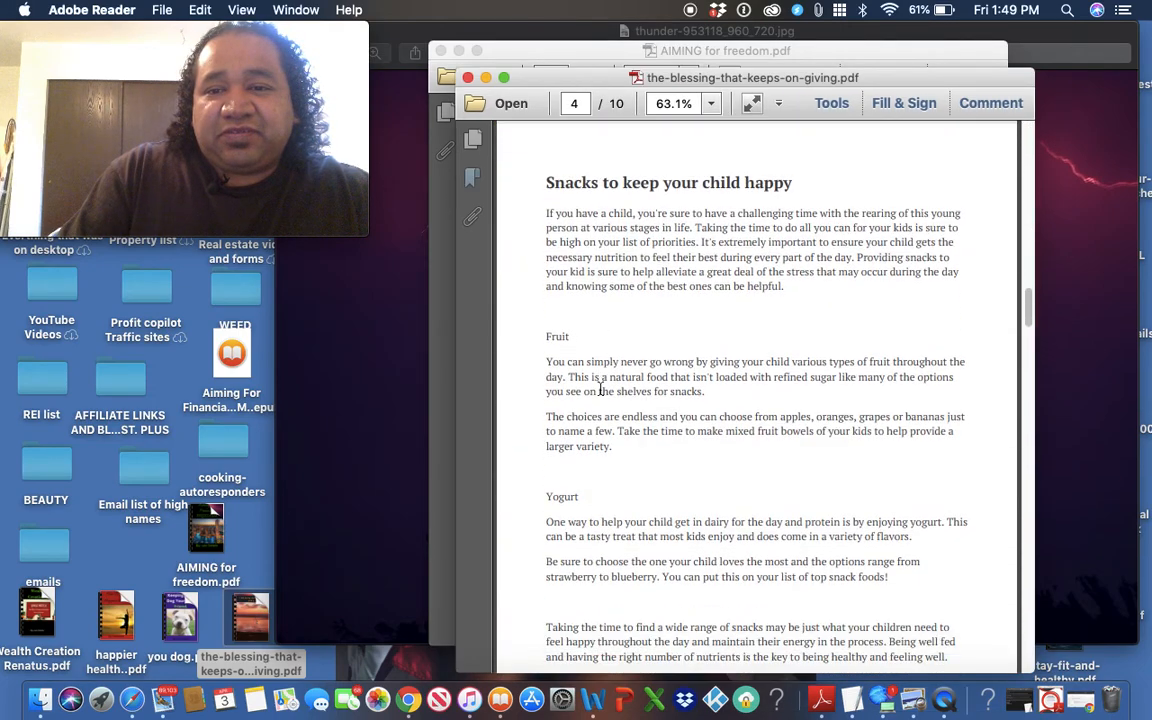
scroll(600, 390, "down", 10)
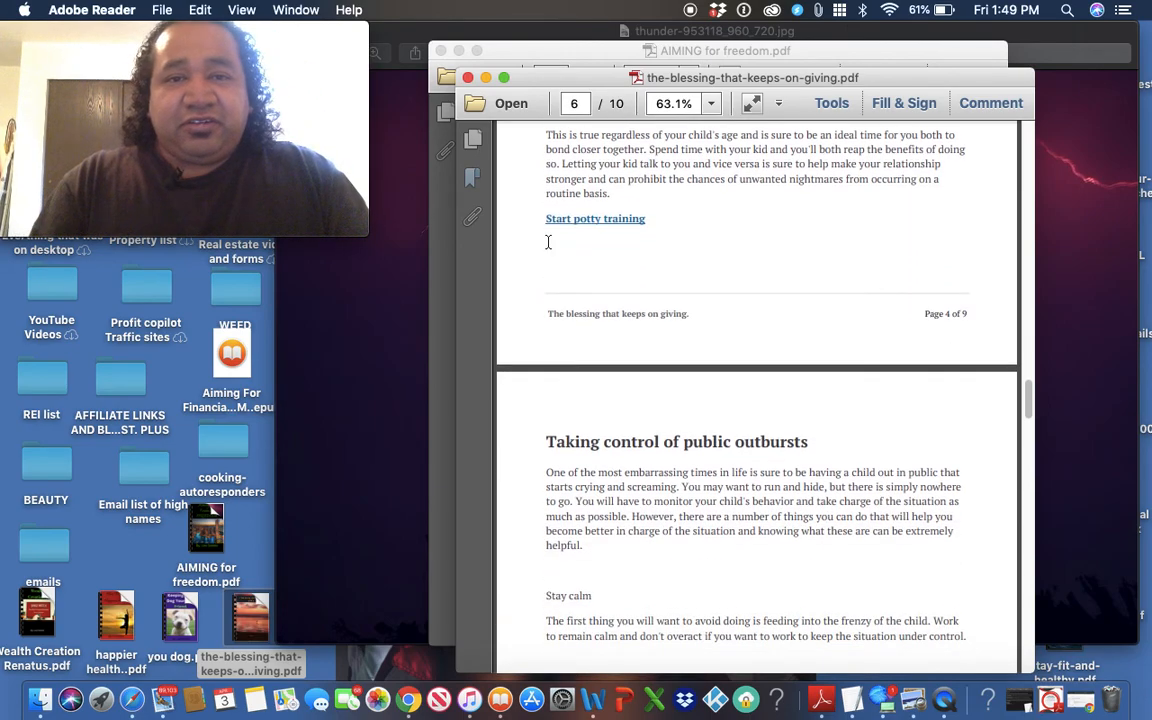
left_click(467, 77)
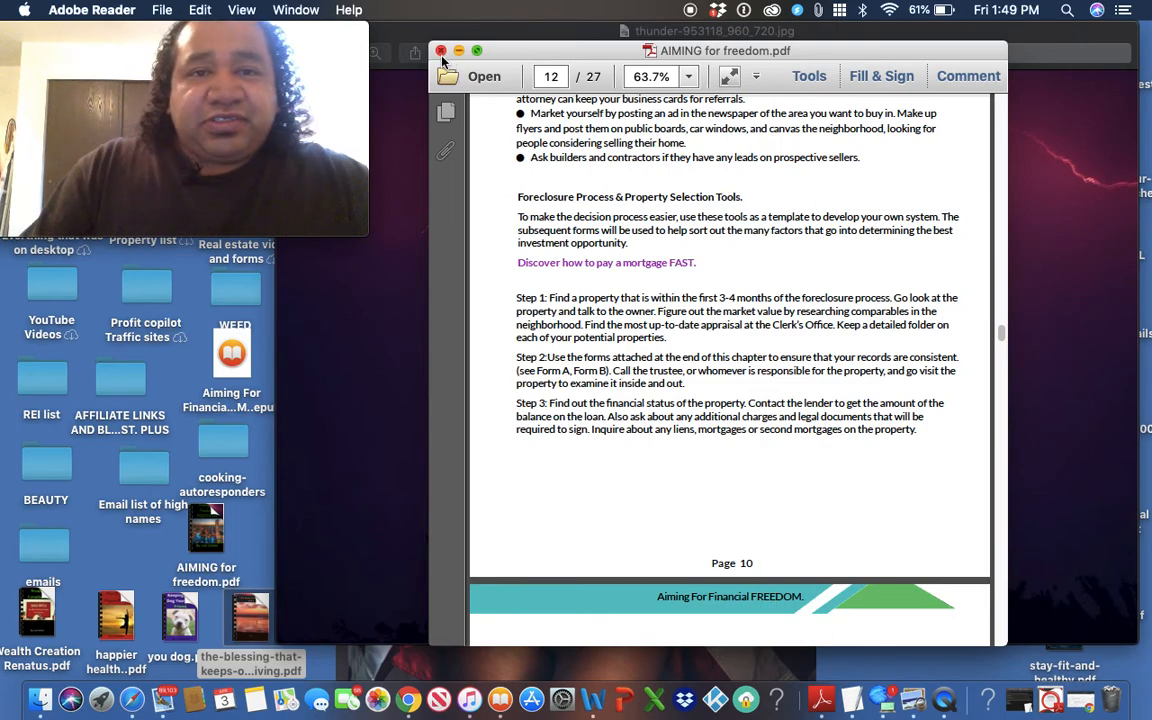
left_click(441, 52)
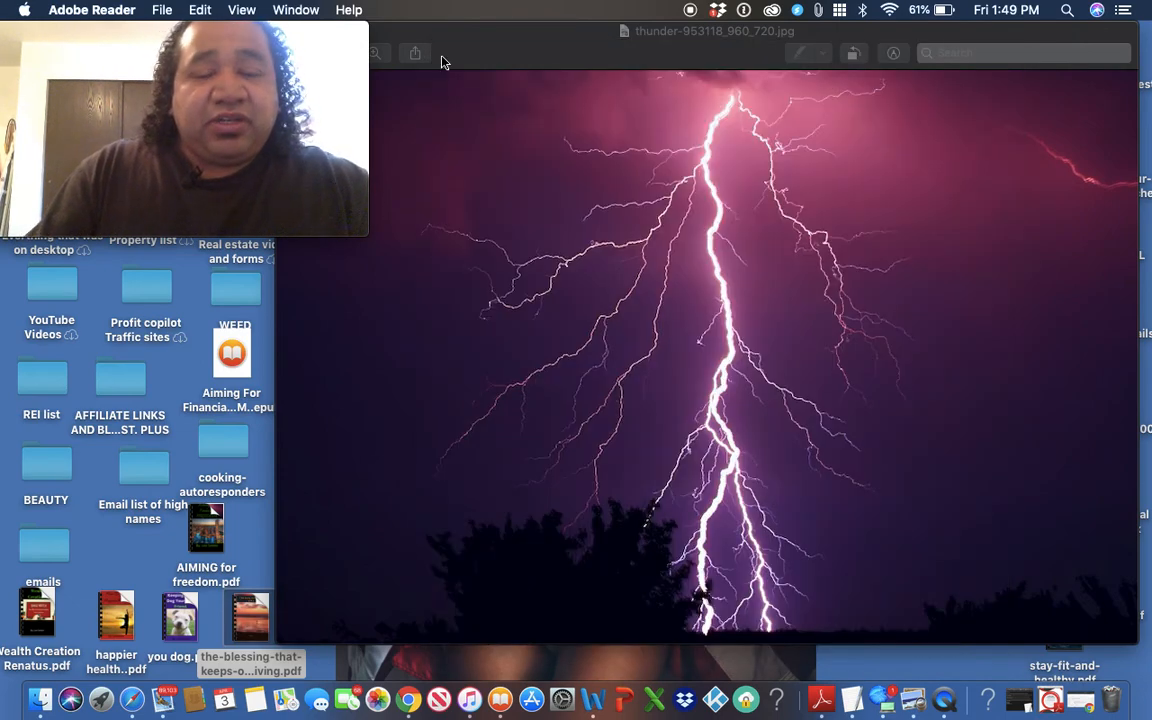